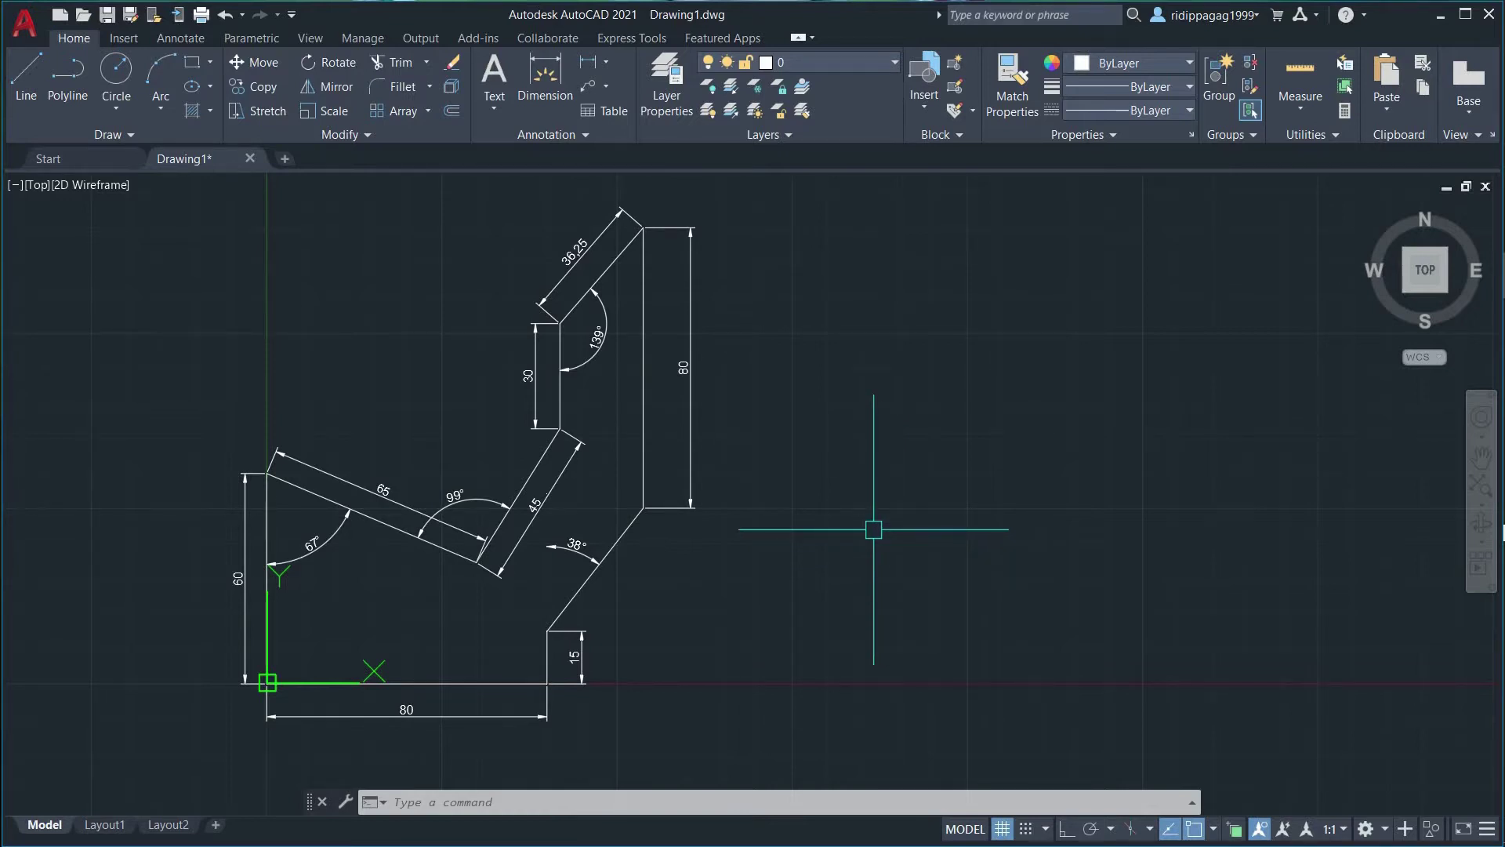
Draw a 60-unit line at 90° starting from point 150,0 beside the dimensioned reference profile.
middle_drag(873, 529, 797, 520)
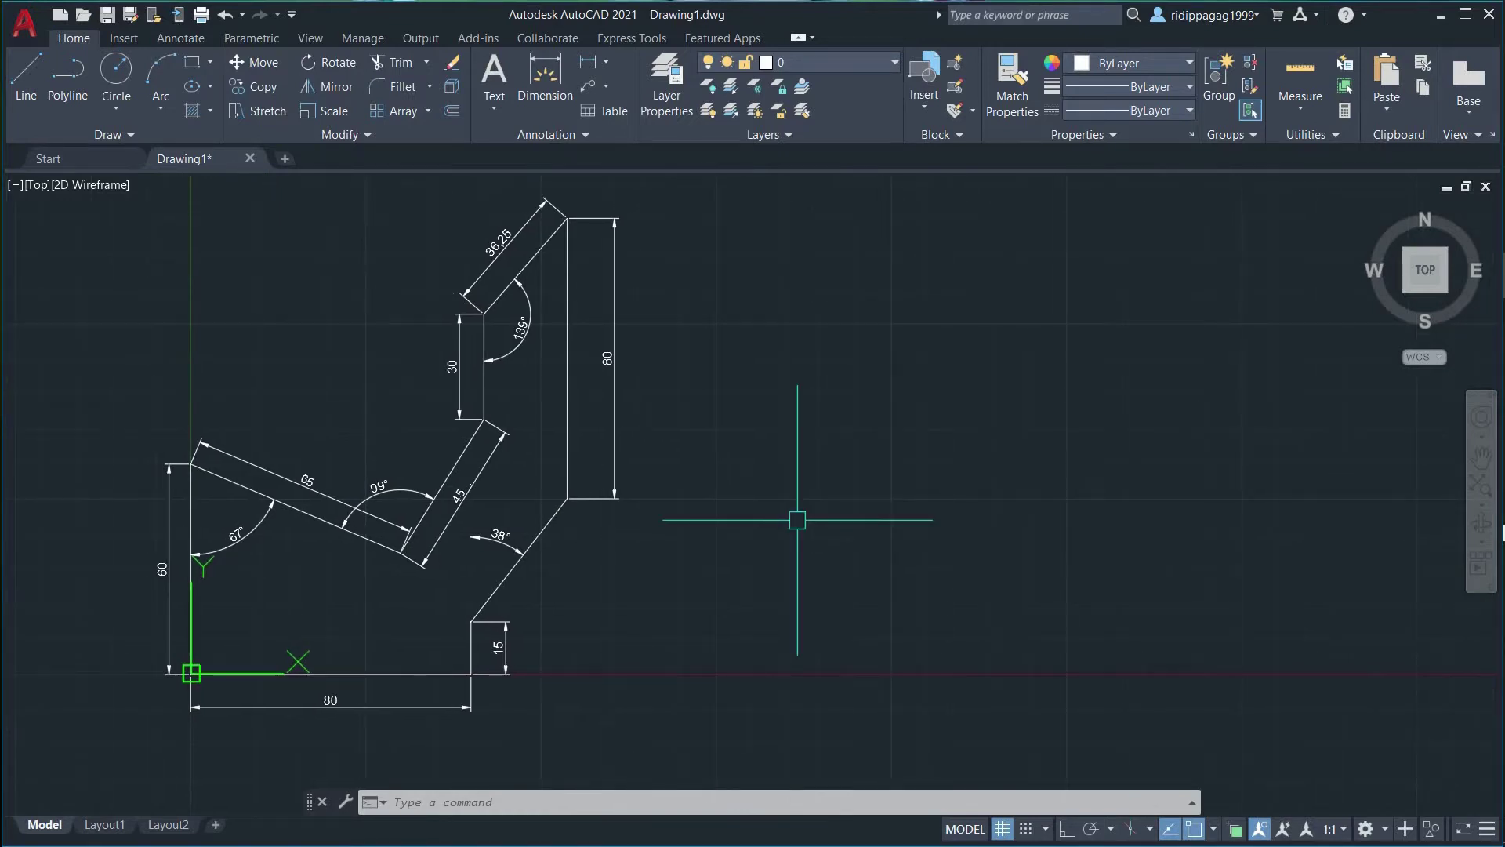
mouse_move(773, 577)
middle_down()
mouse_move(745, 555)
mouse_move(756, 547)
middle_up()
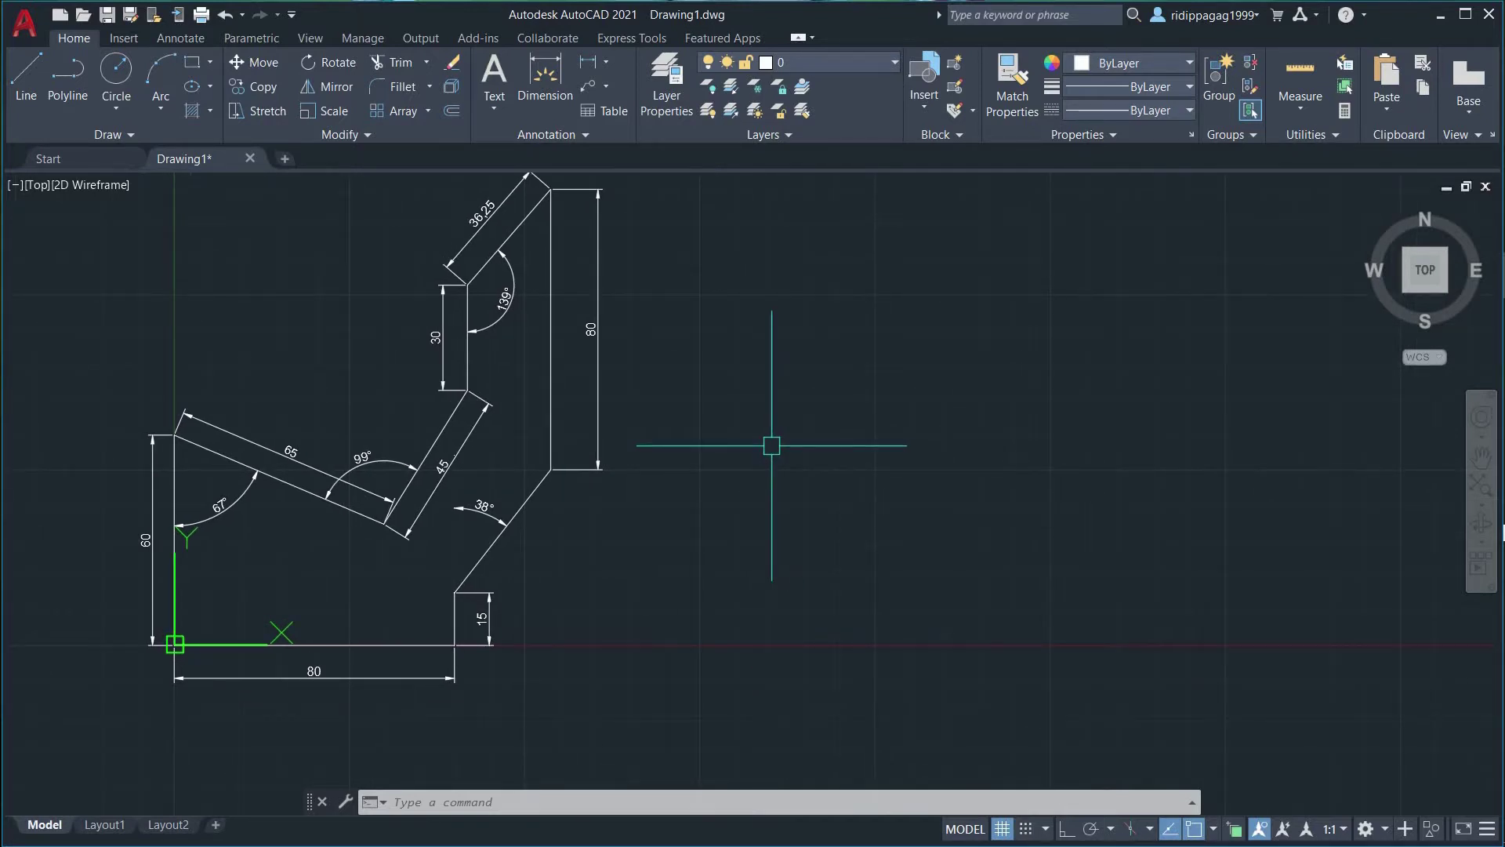
text(L)
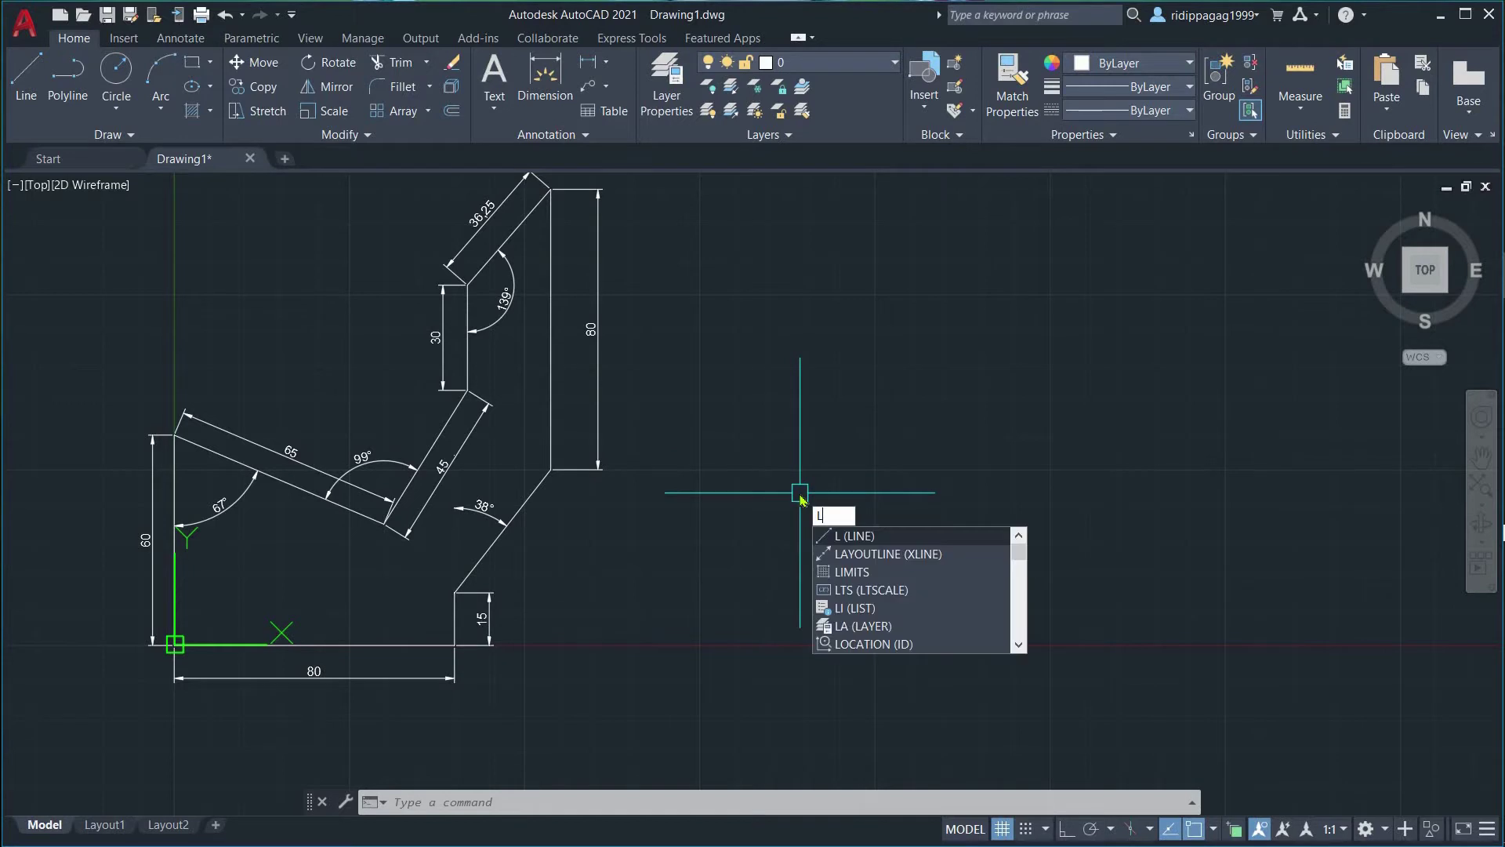
key(Return)
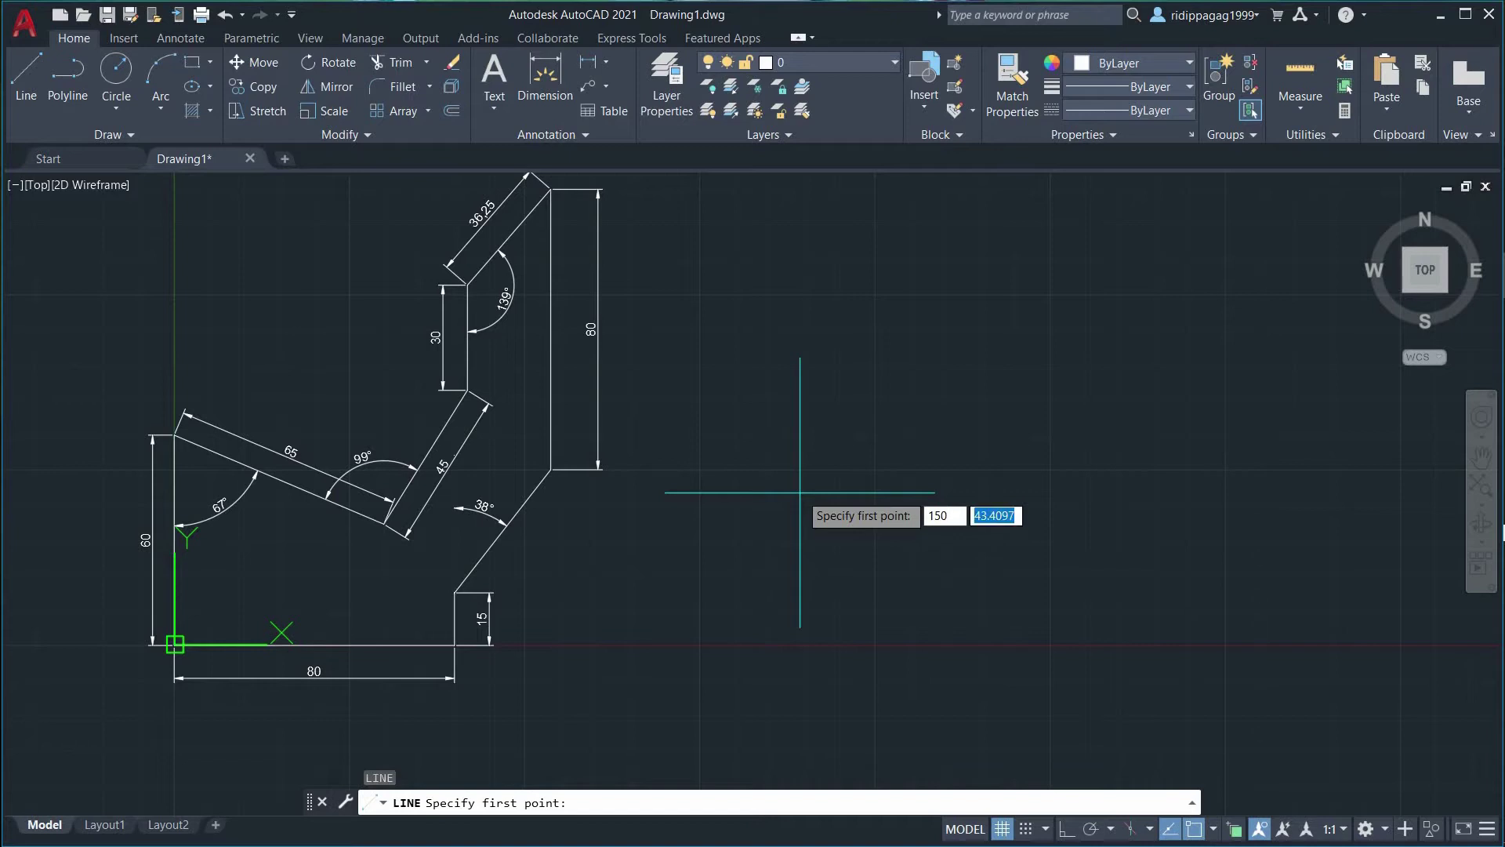
key(Return)
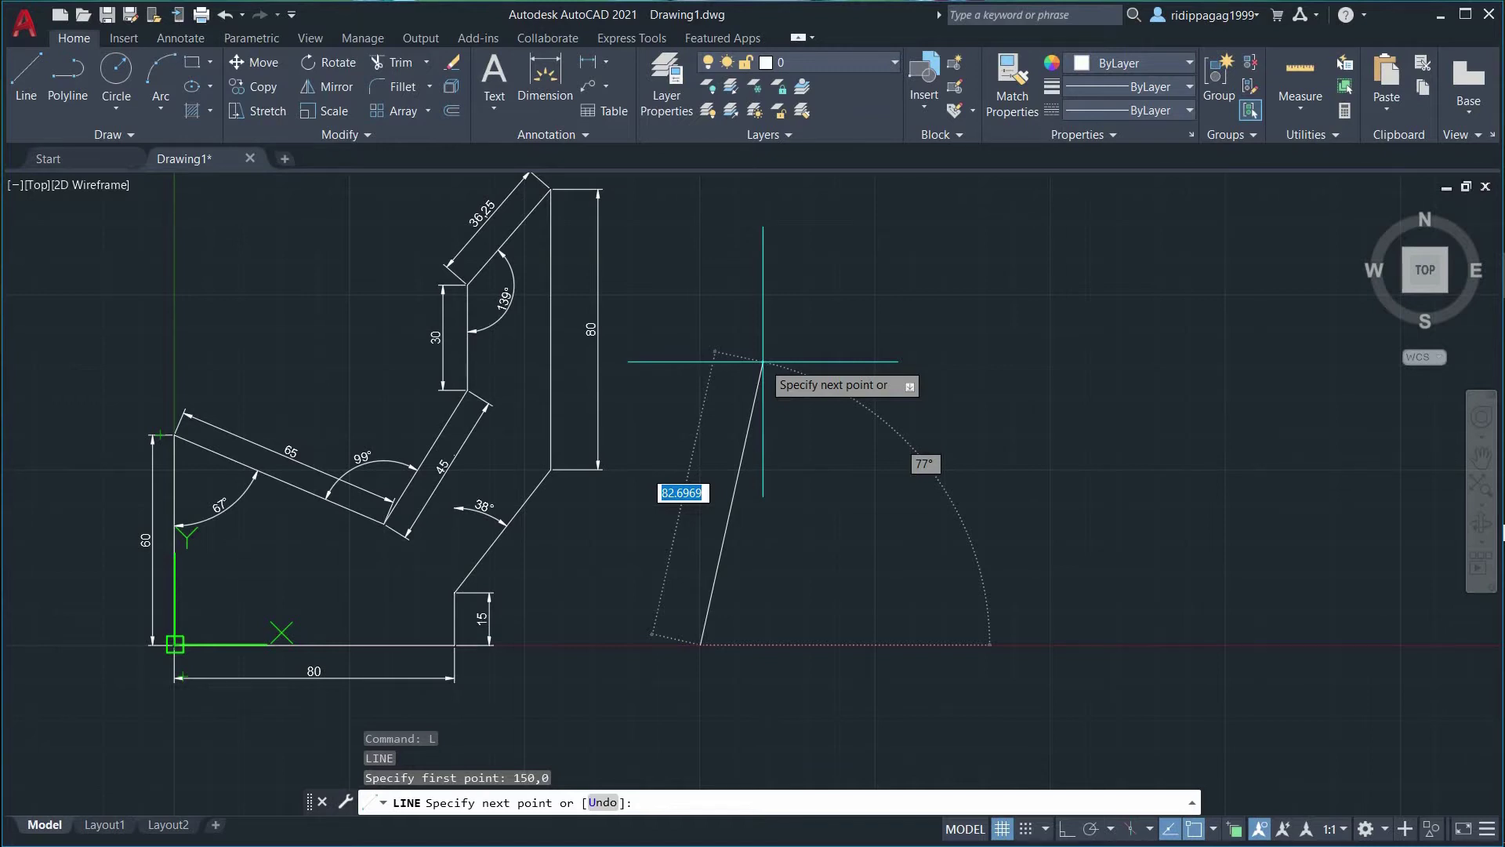
text(@60)
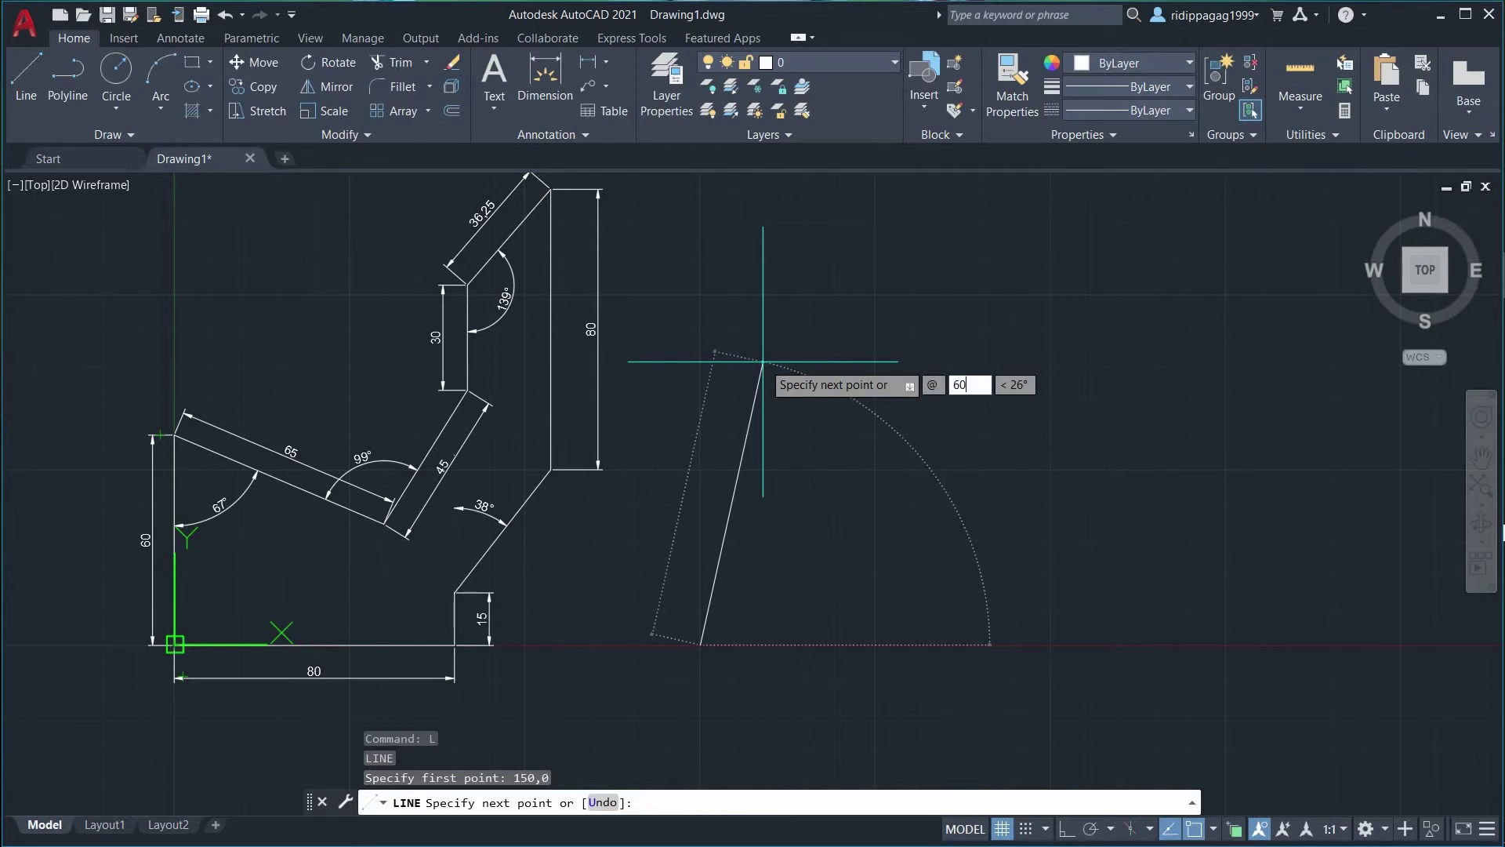
key(Tab)
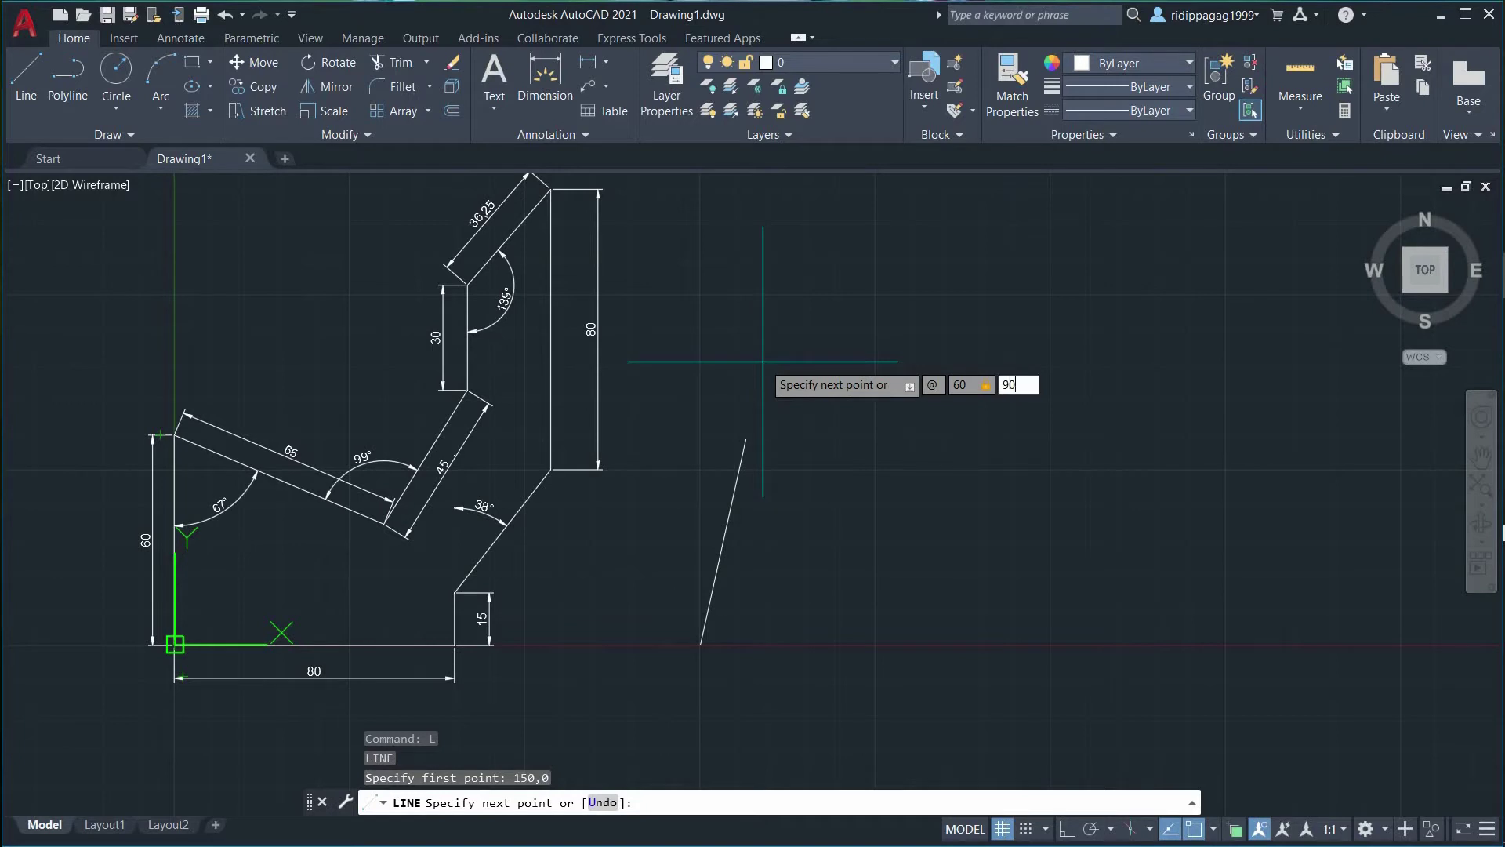
text(90)
key(Return)
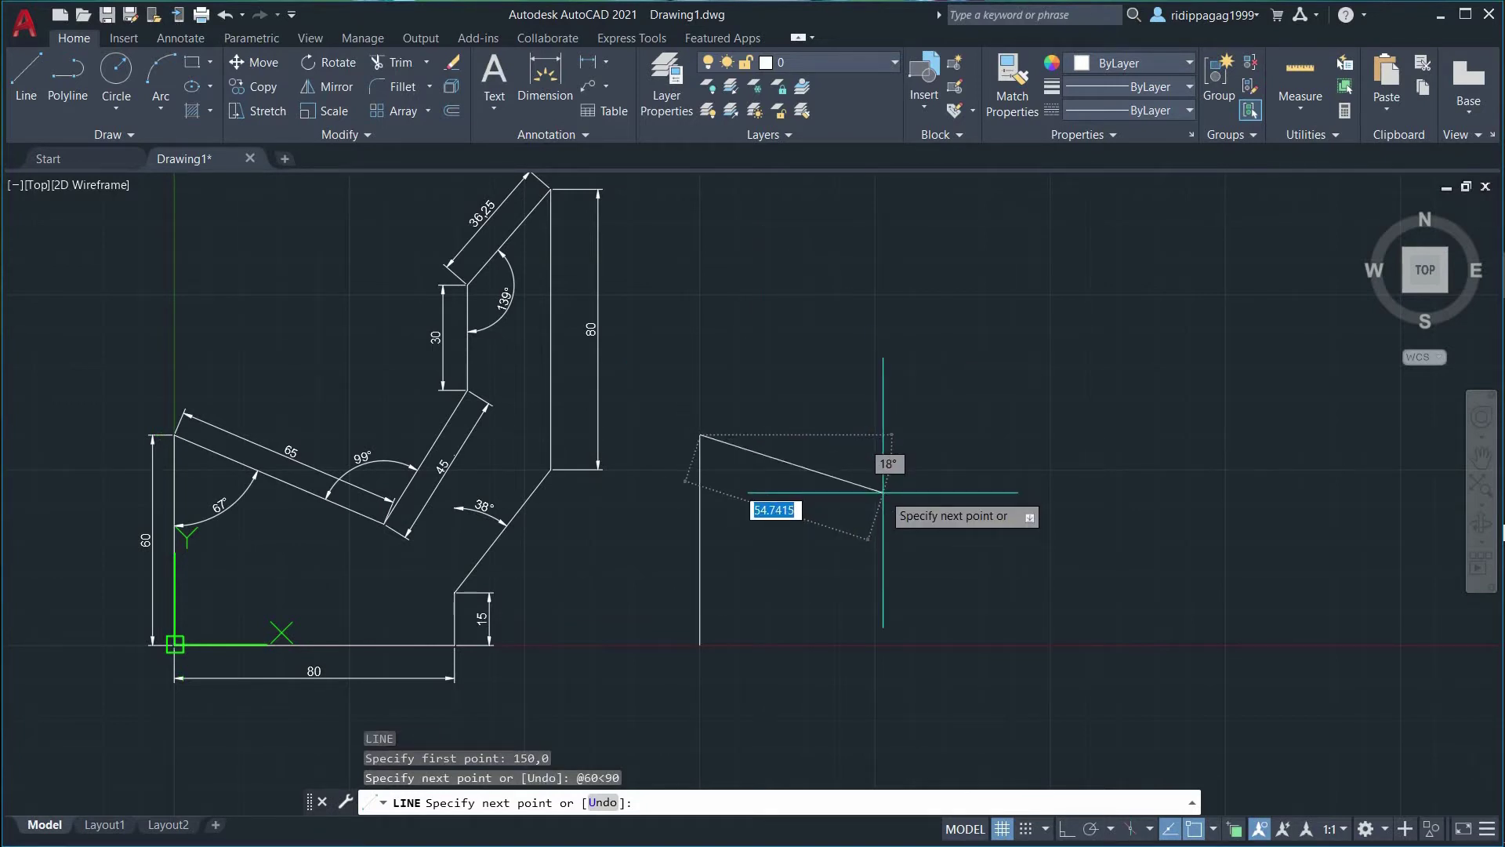
key(Return)
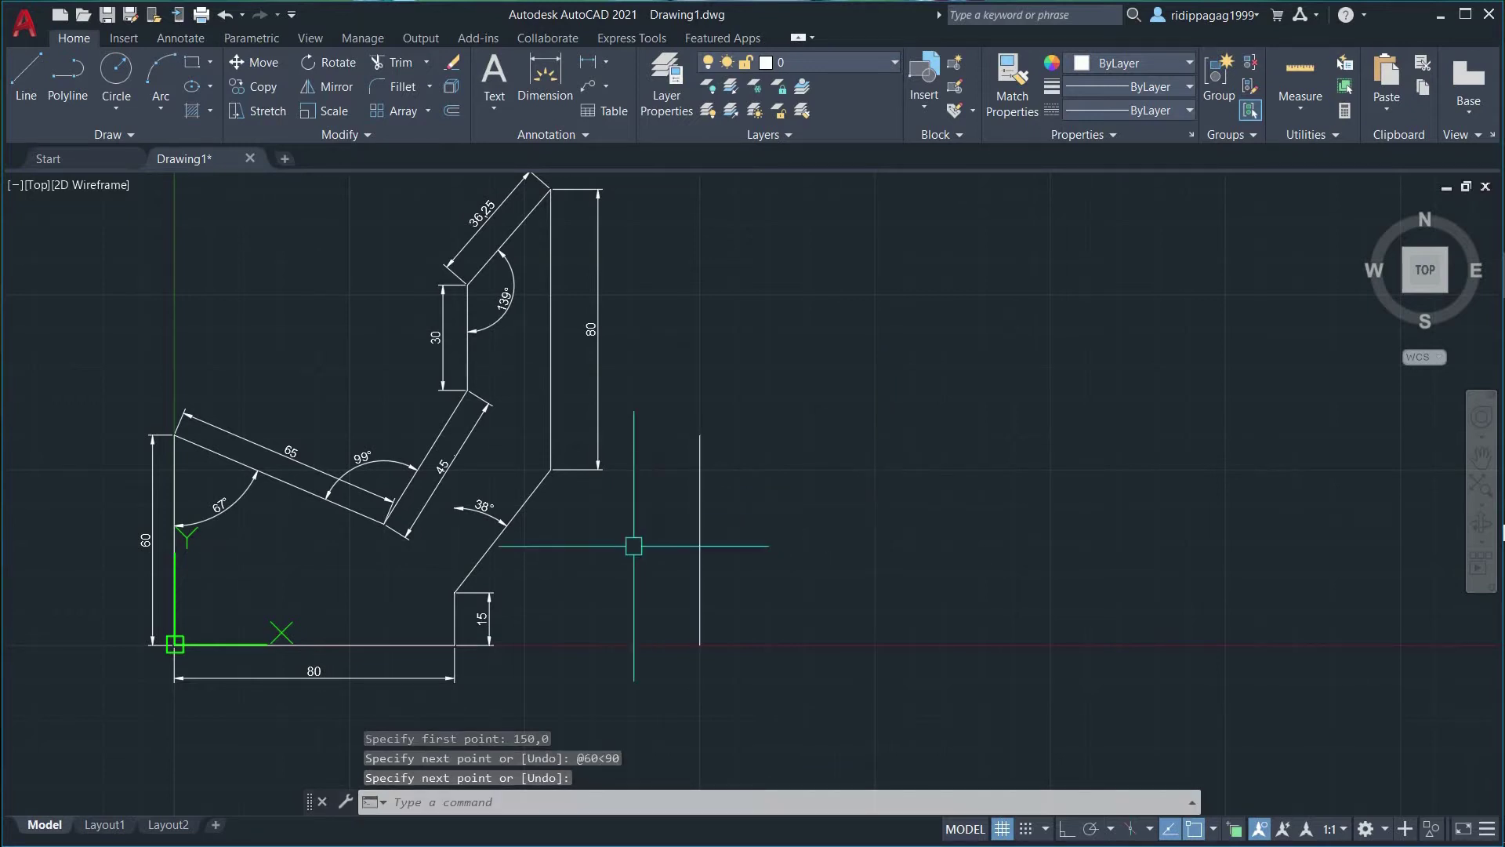
Draw a roughly horizontal helper line rightward from the upper end of the reference profile's 60-unit edge, above the 67° angle.
middle_drag(632, 541, 850, 504)
scroll(548, 498, up, 2)
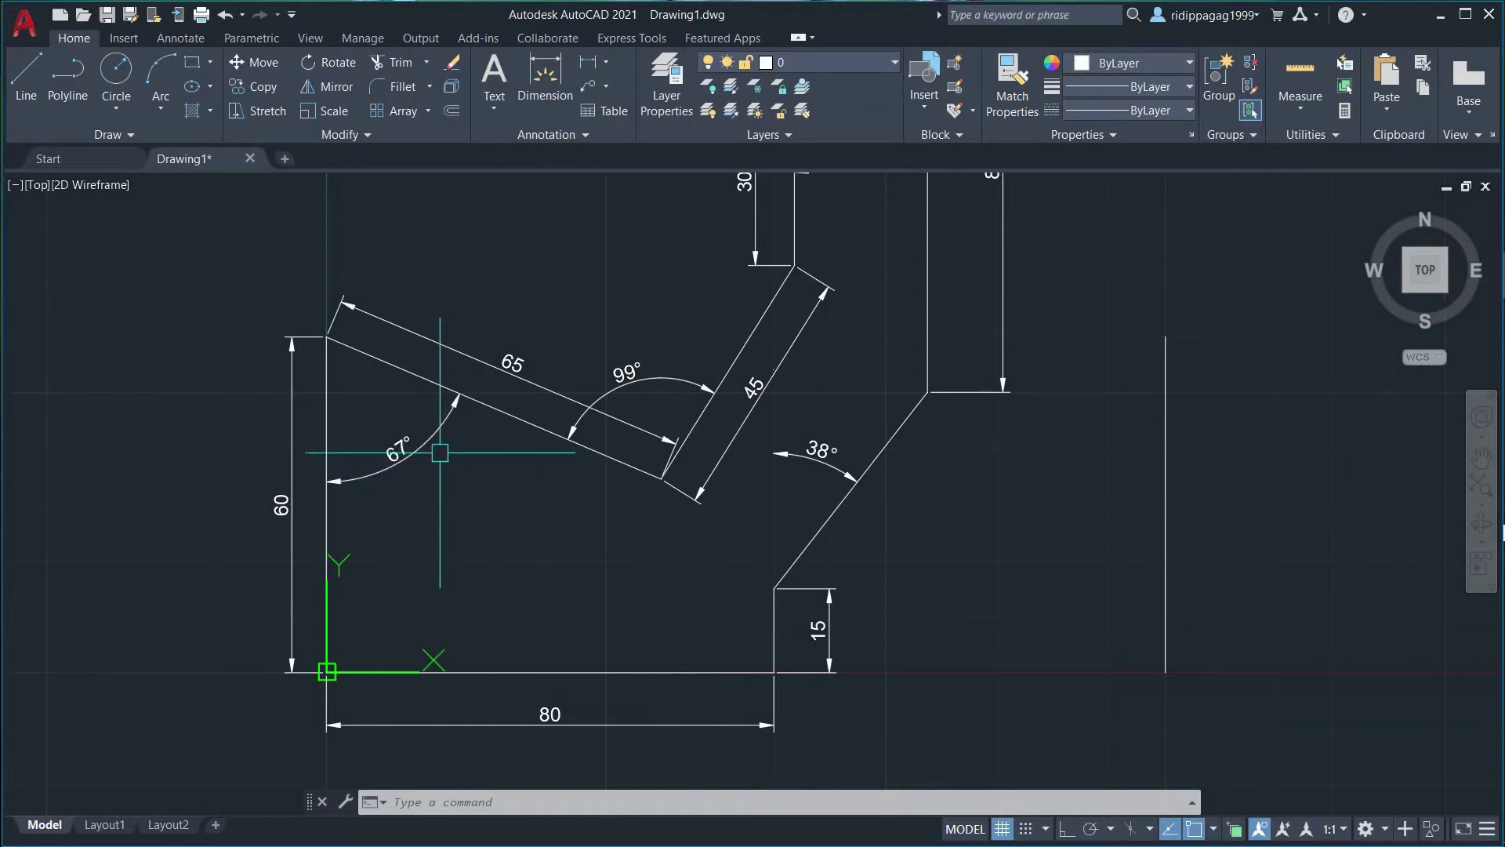
middle_drag(461, 493, 465, 527)
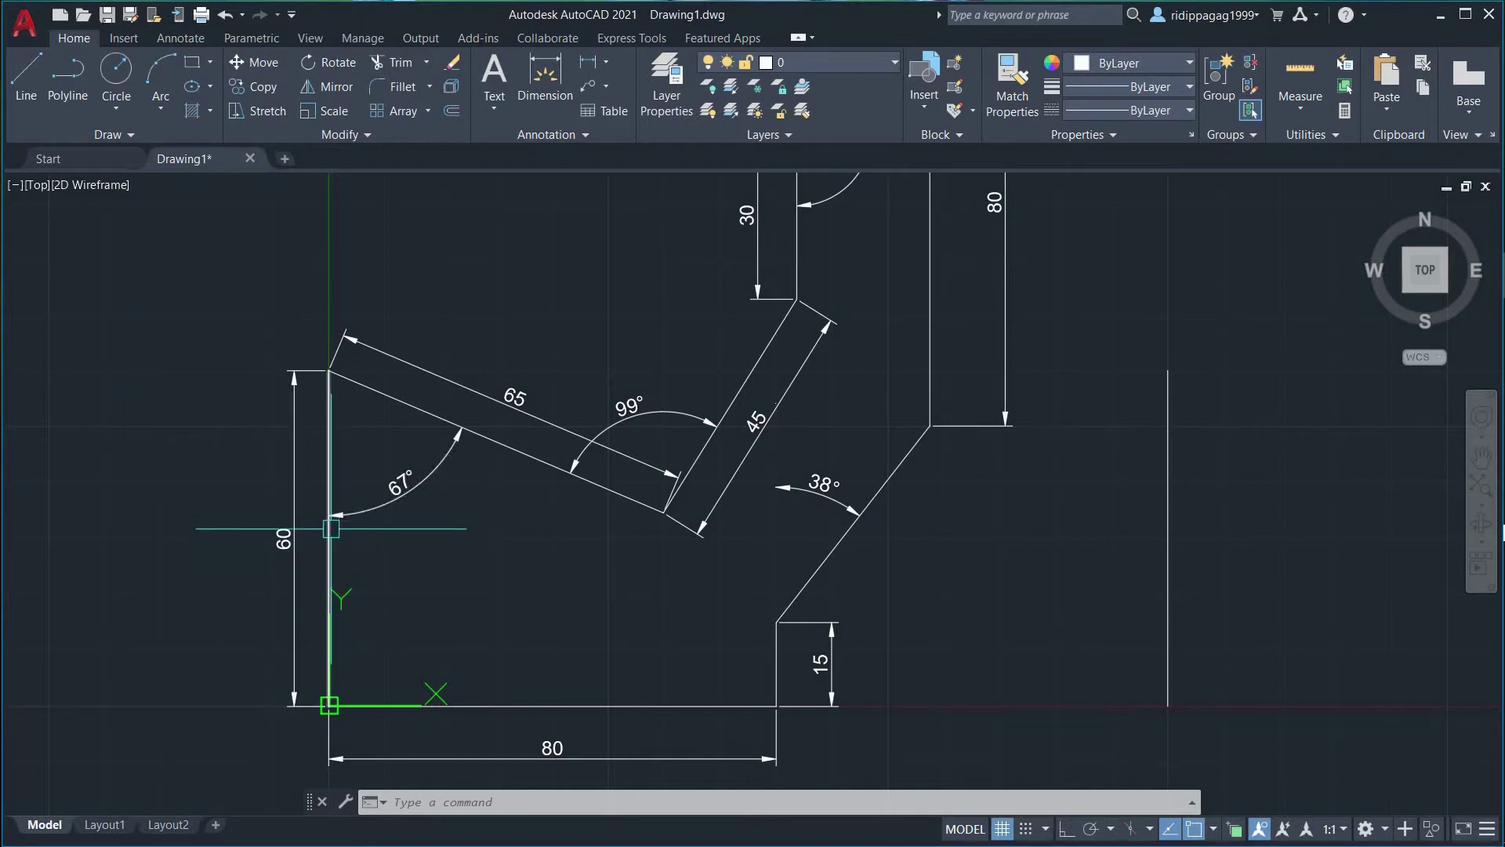
mouse_move(328, 524)
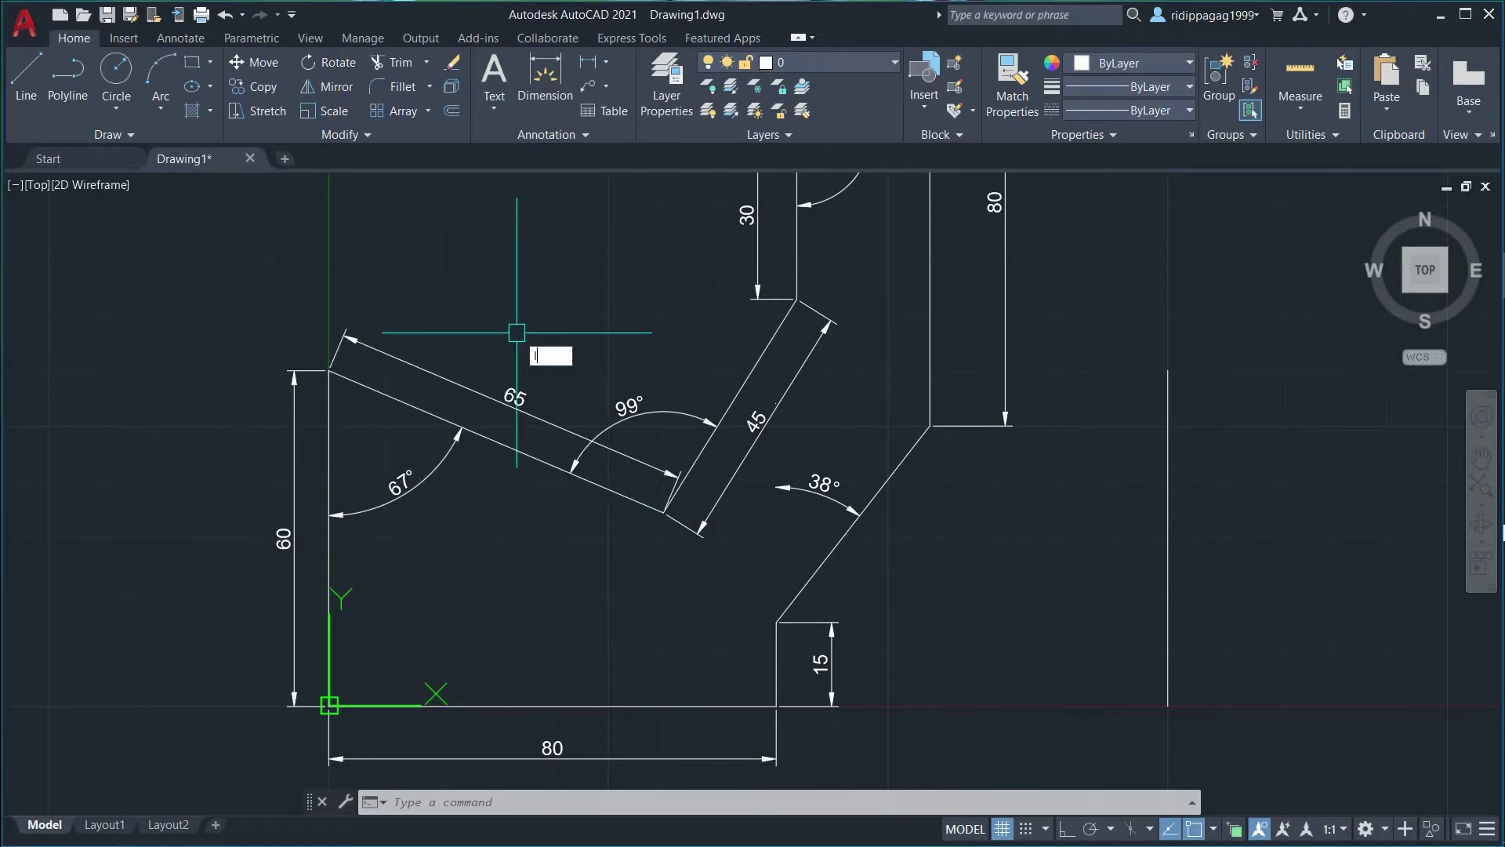
key(Return)
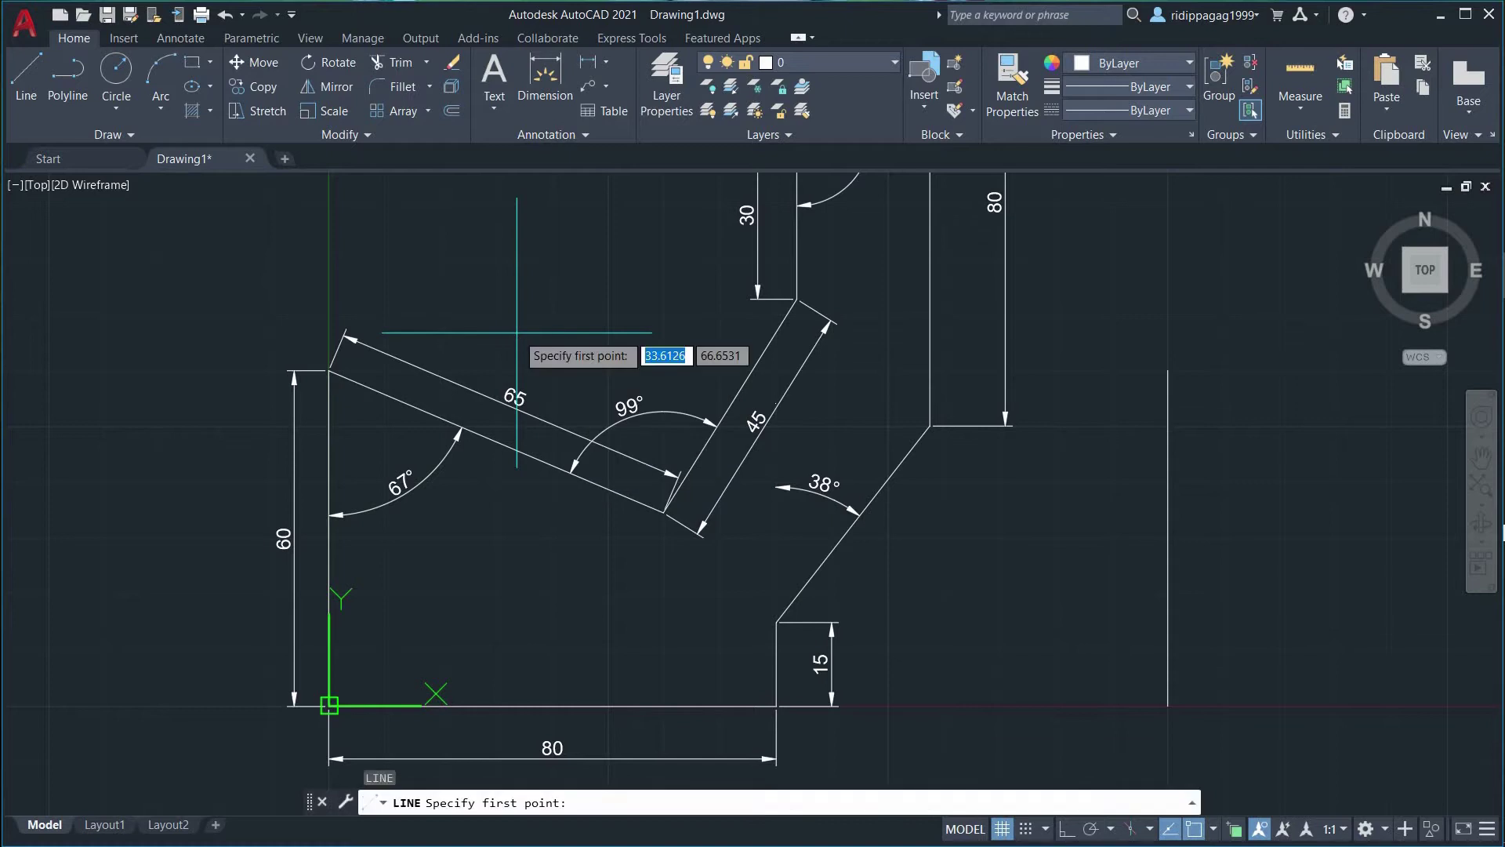
click(330, 370)
click(657, 376)
key(Return)
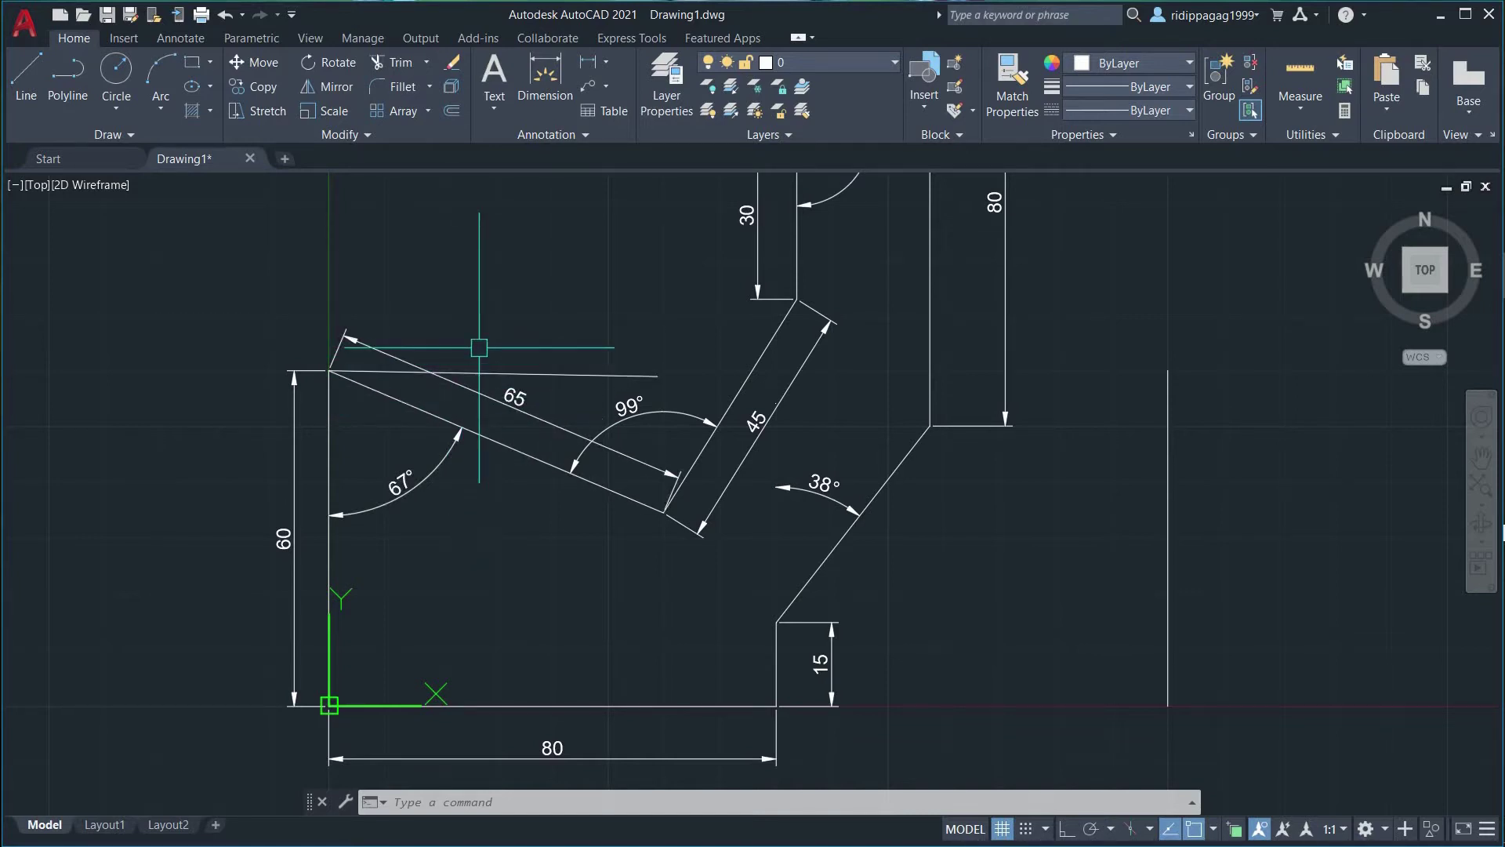
Draw a 65-unit segment at -23° from the upper end of the new vertical line.
mouse_move(1260, 497)
middle_down()
mouse_move(997, 584)
mouse_move(1028, 506)
middle_up()
text(l)
key(Return)
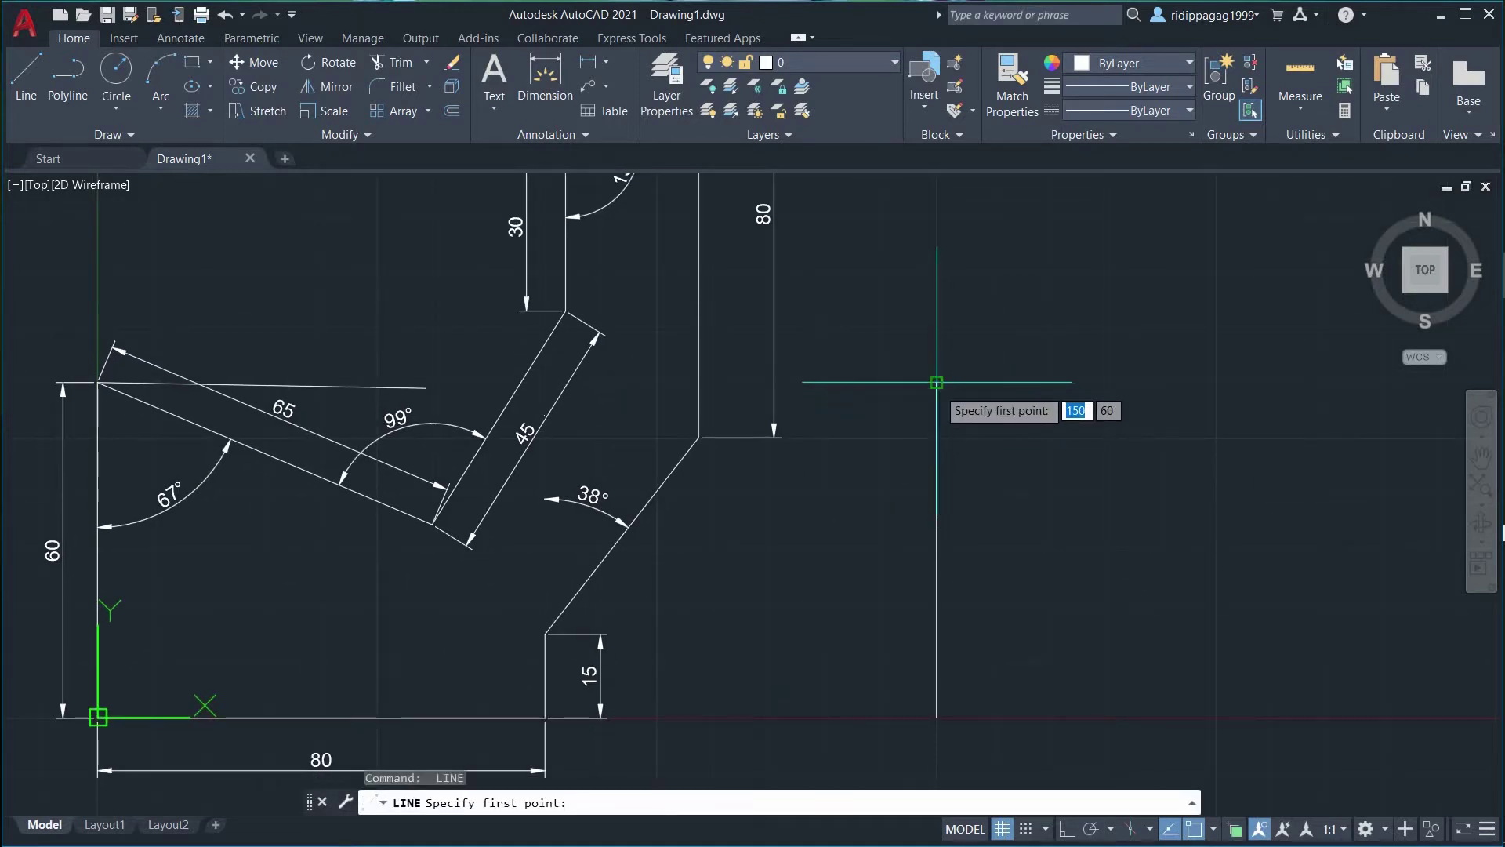
click(937, 382)
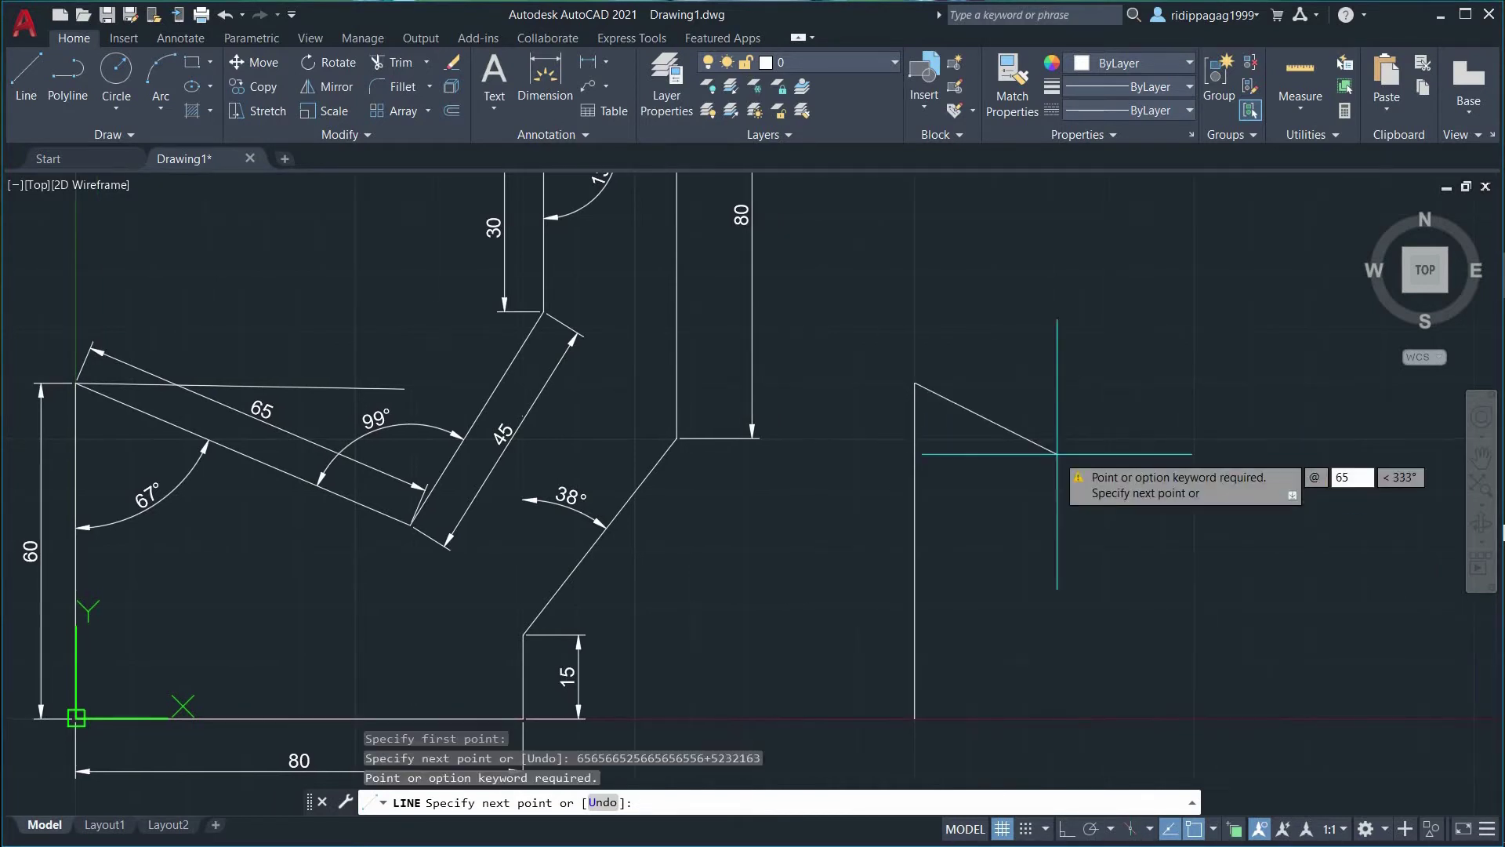
key(Tab)
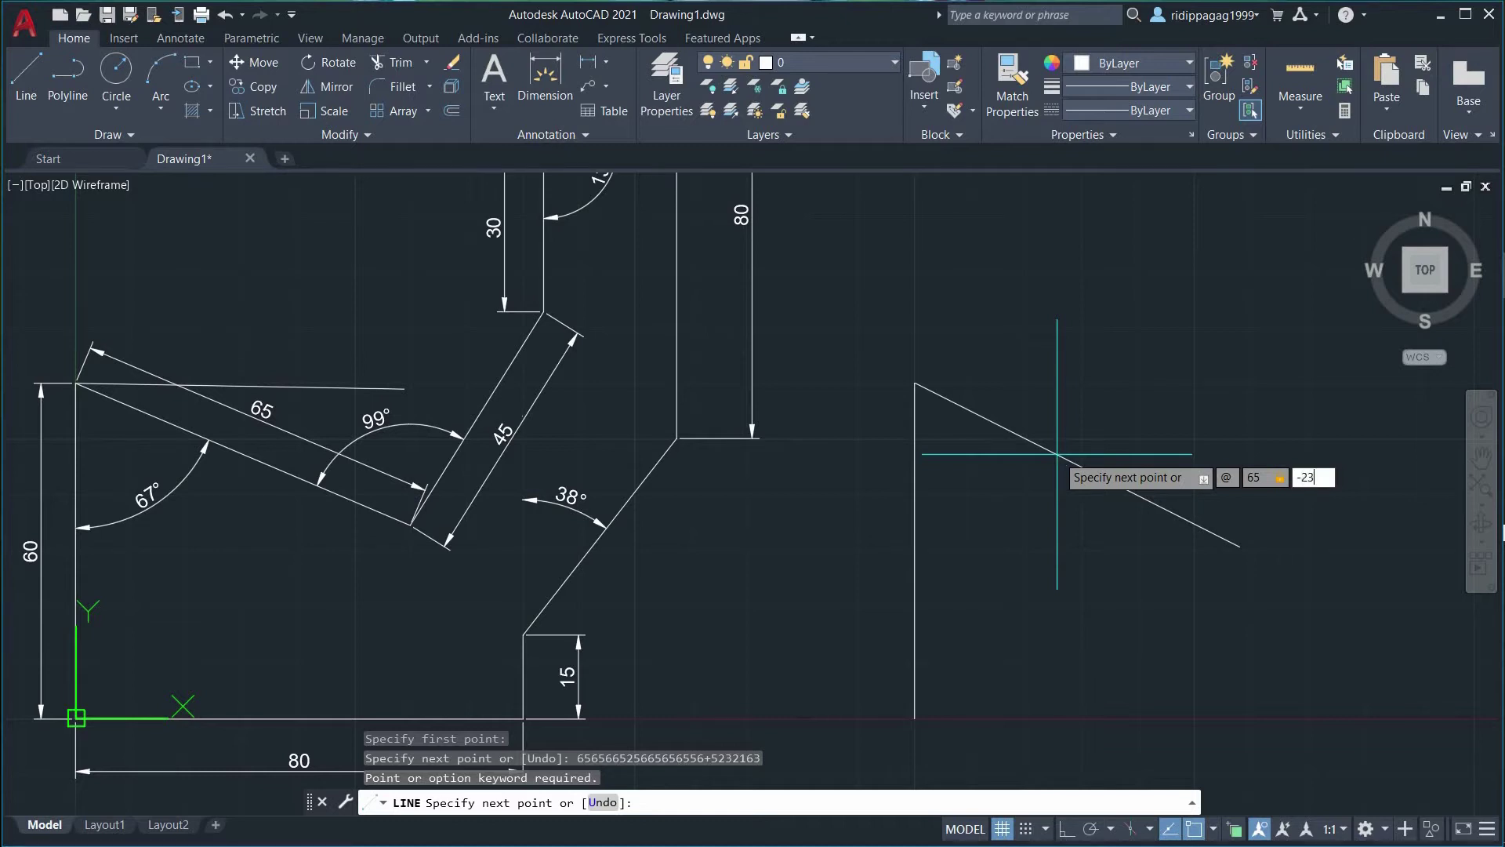
key(Return)
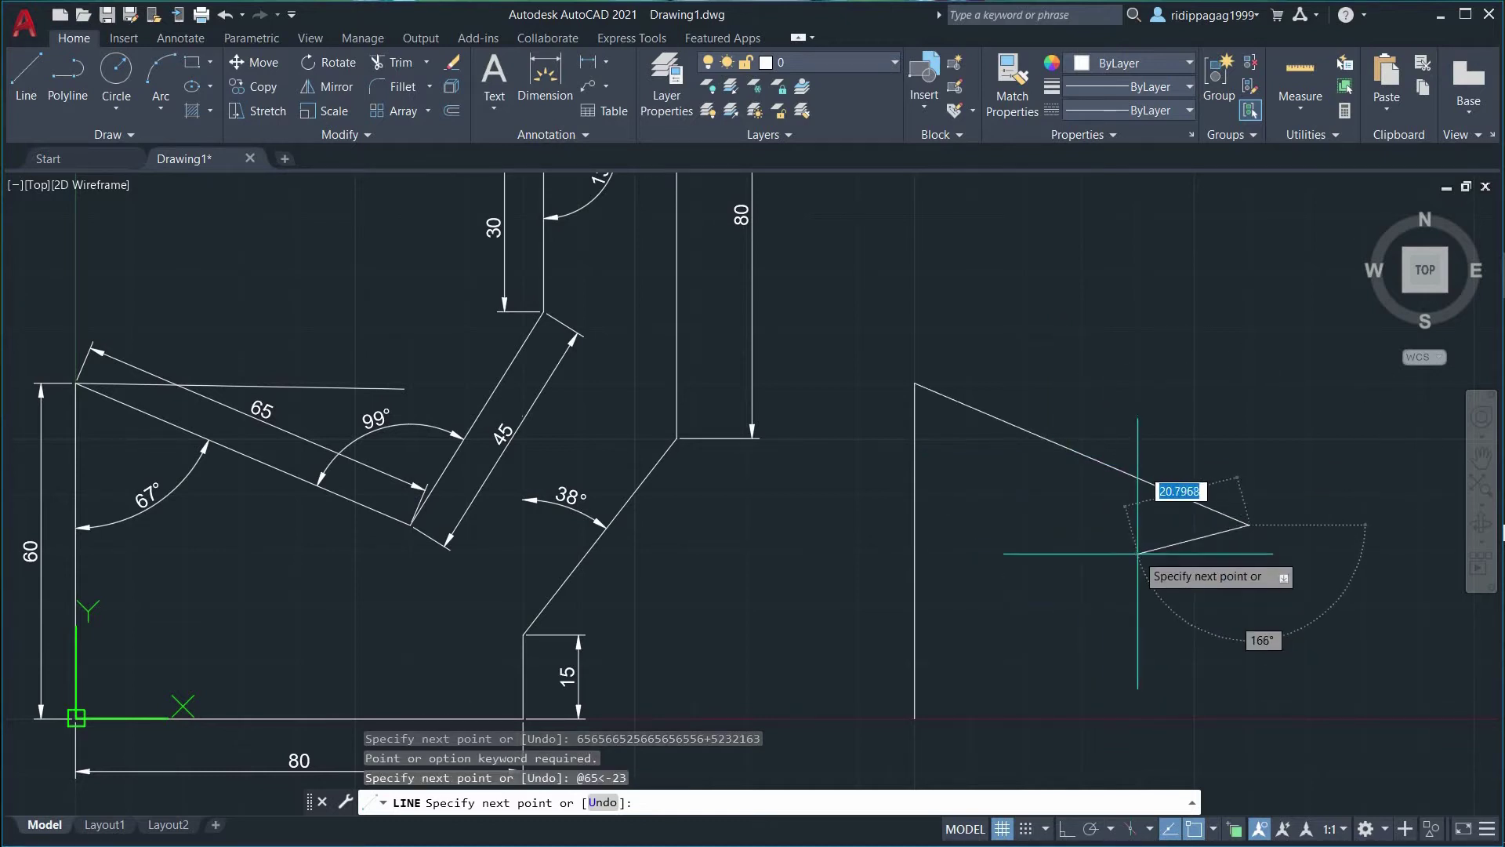
Undo the last segment and redraw it 65 units long at 337° from the same start point, ending the line there.
key(ctrl+z)
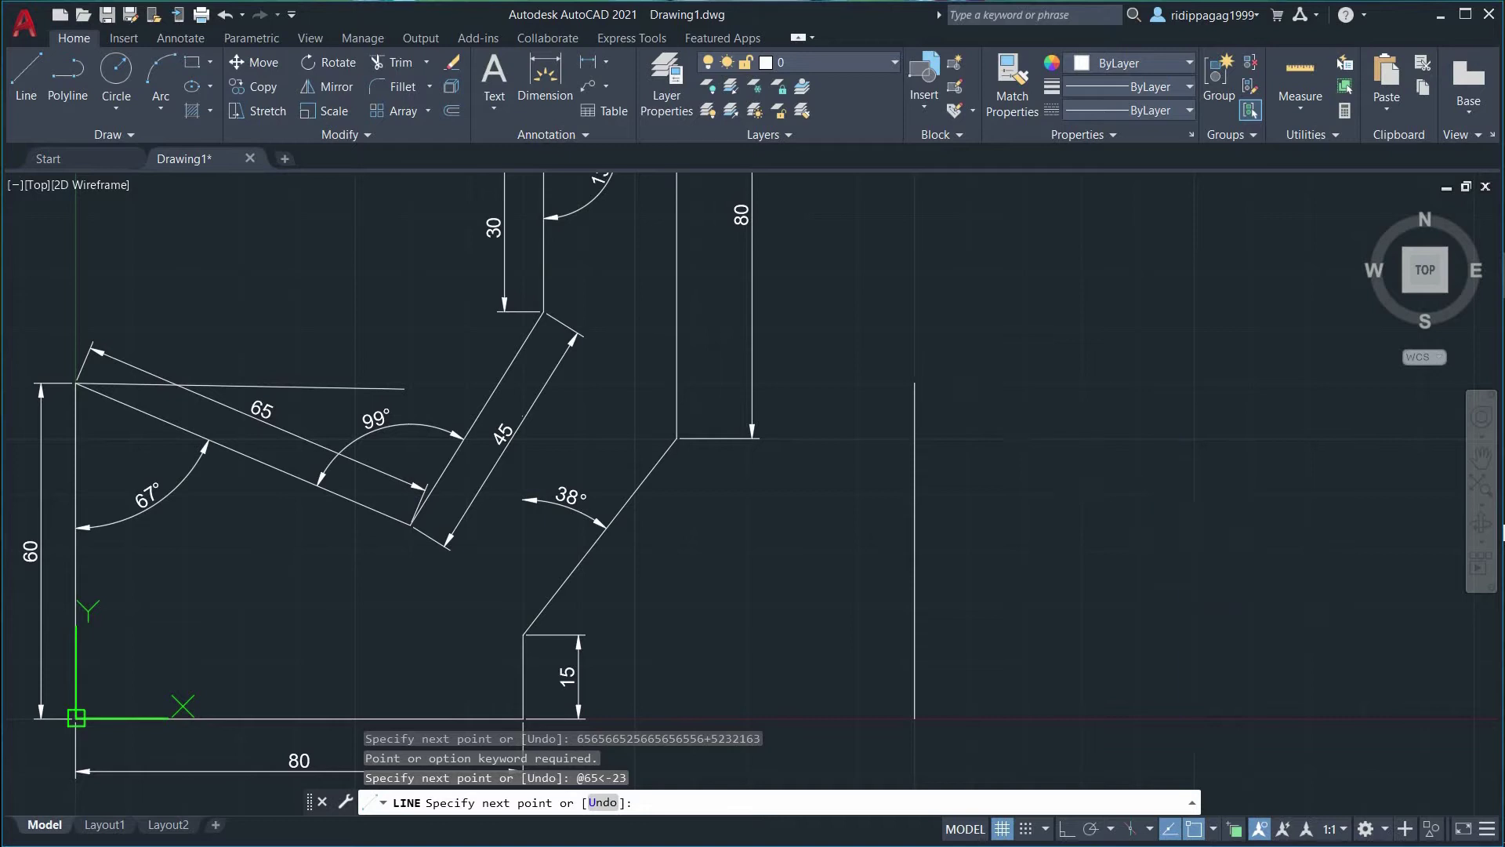
text(@65)
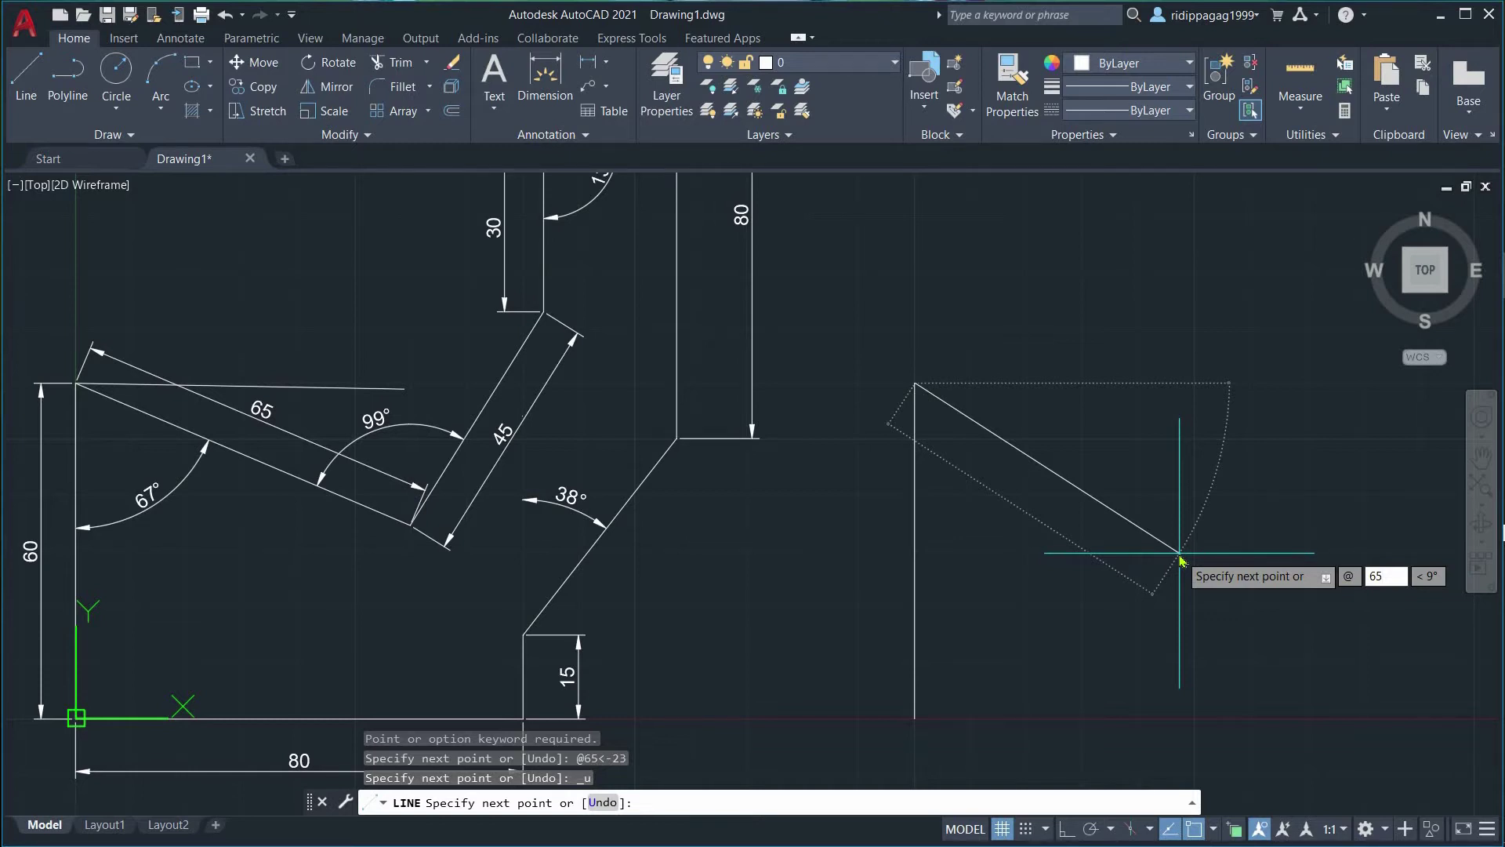
key(Tab)
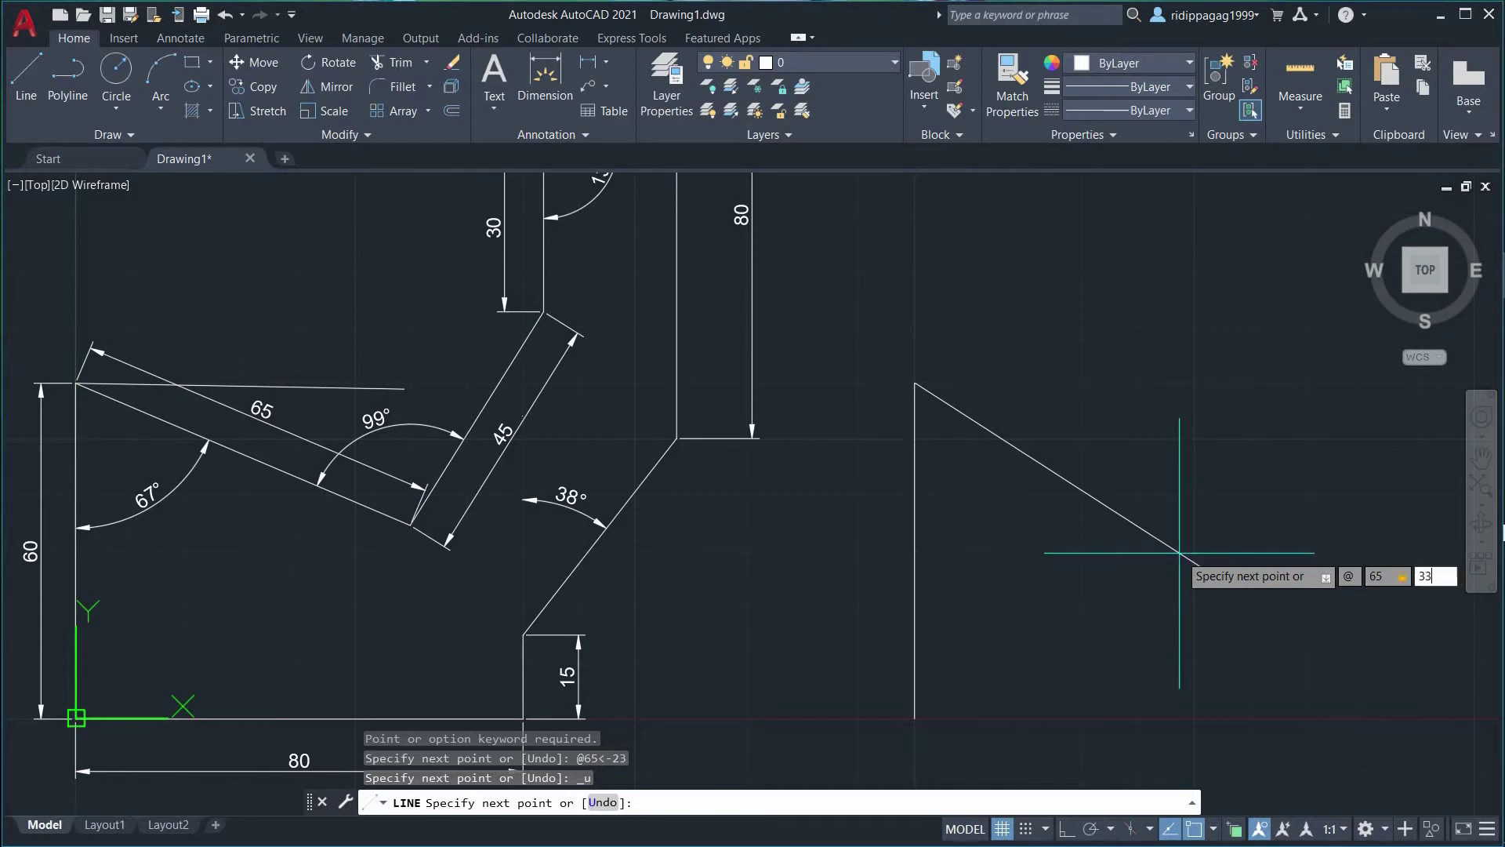
key(Return)
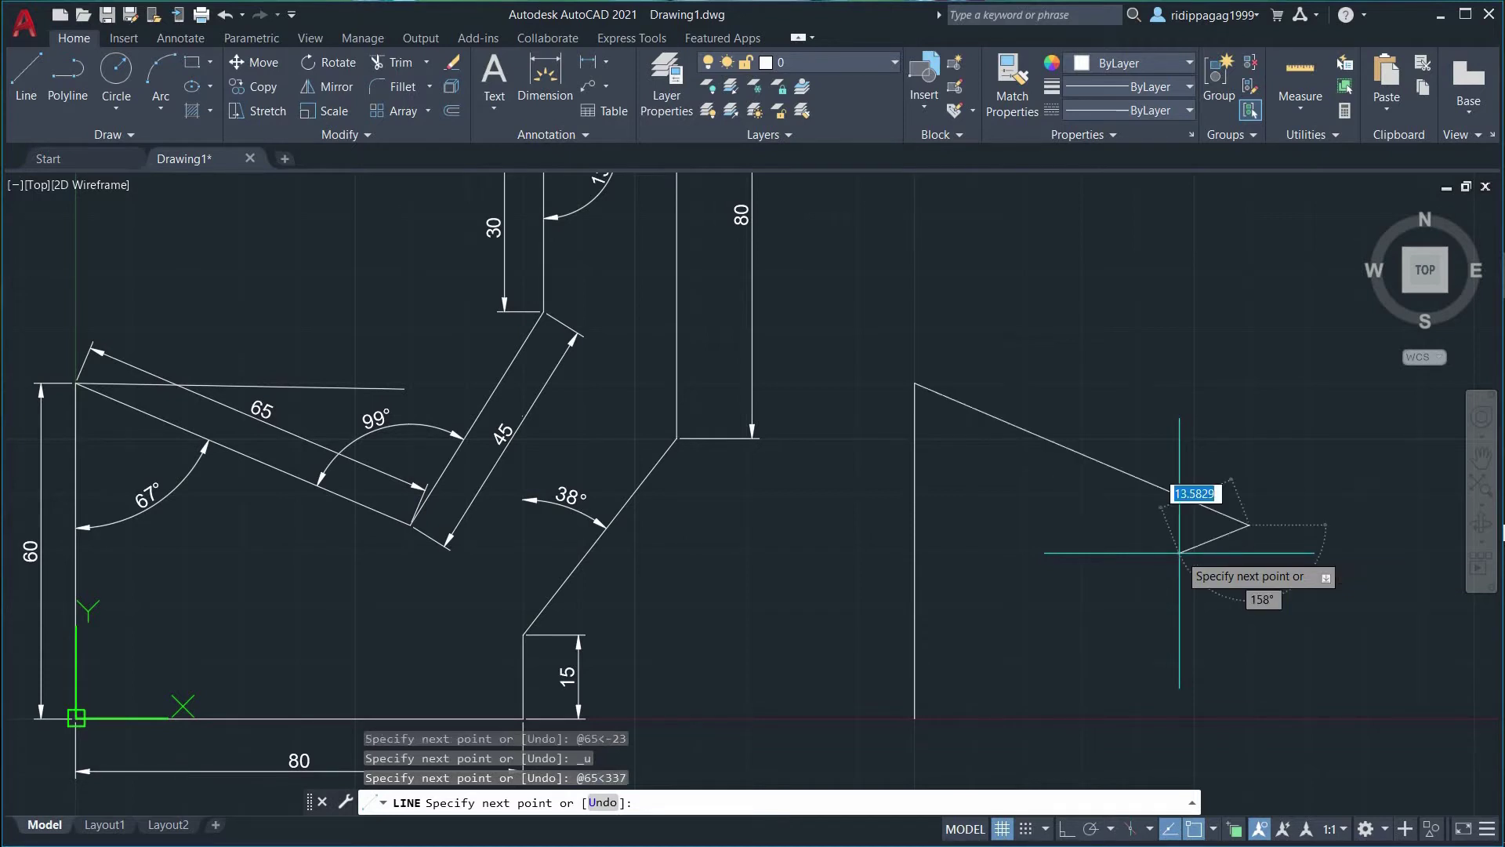
mouse_move(1346, 509)
middle_down()
mouse_move(928, 506)
mouse_move(990, 503)
middle_up()
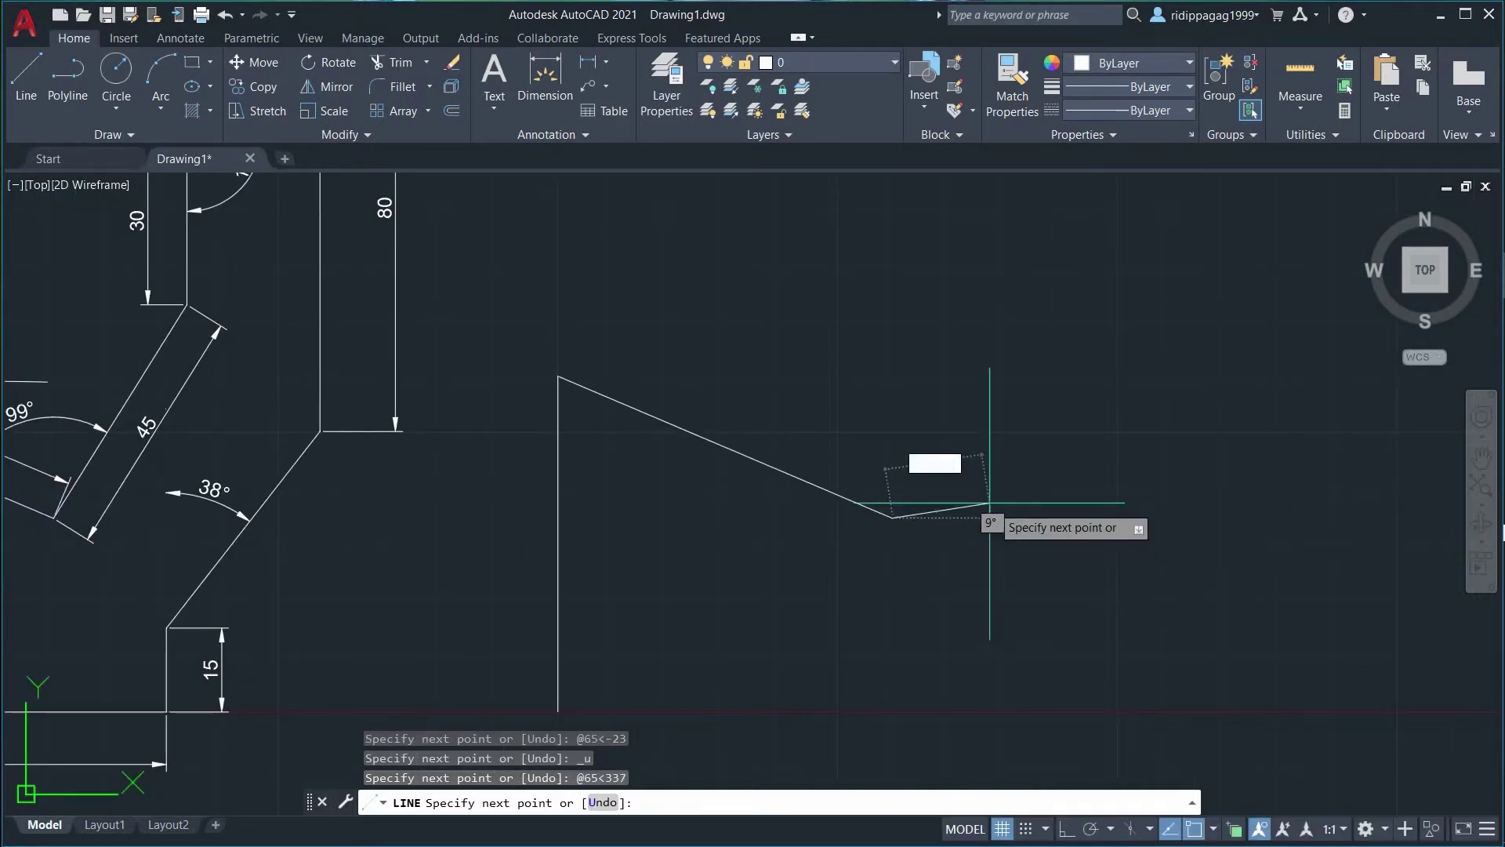
scroll(1157, 482, down, 2)
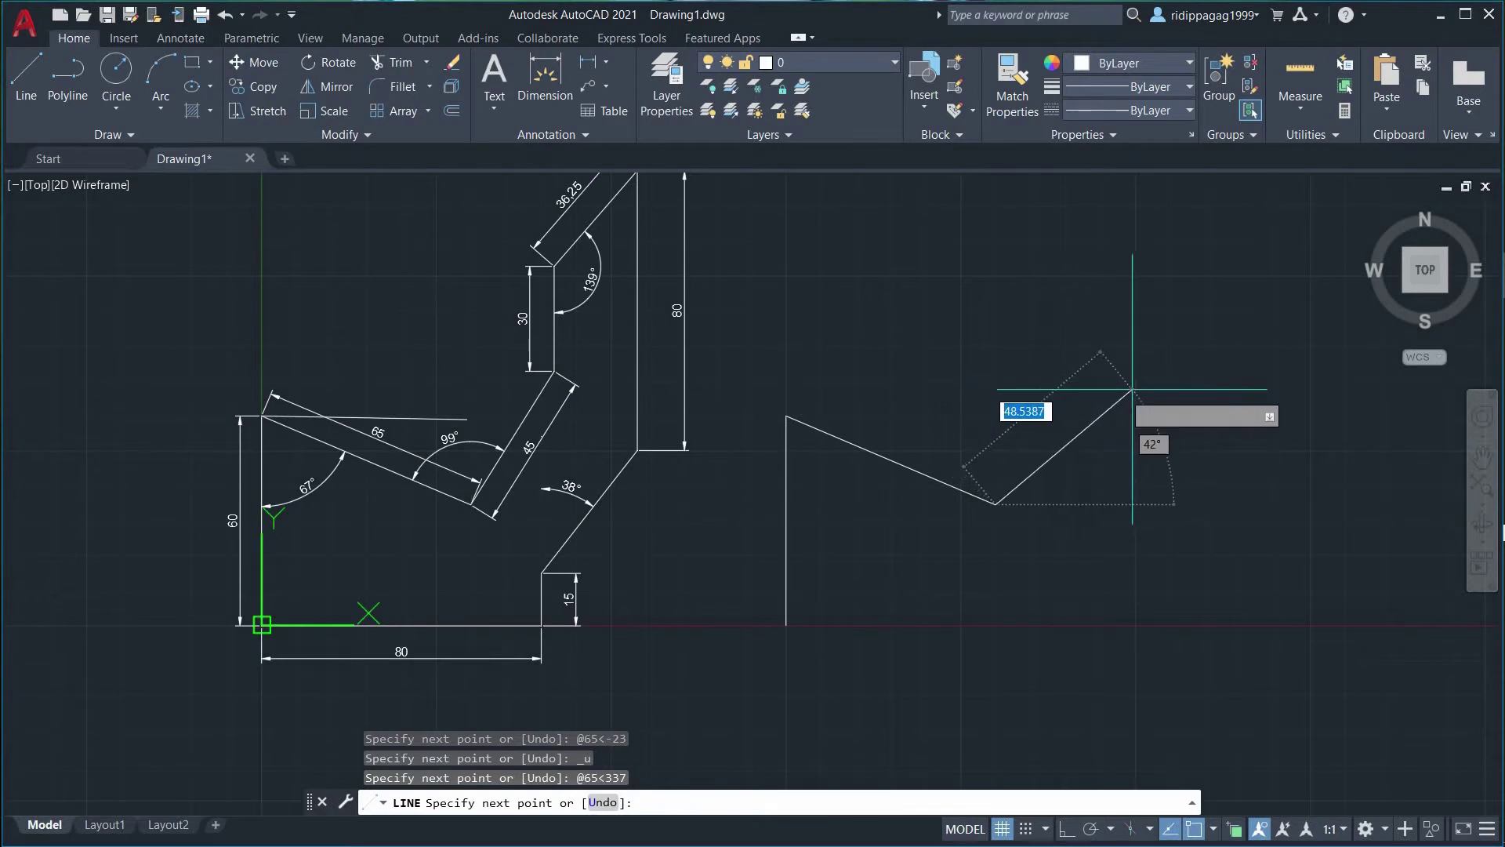
middle_drag(1132, 389, 1079, 395)
key(Return)
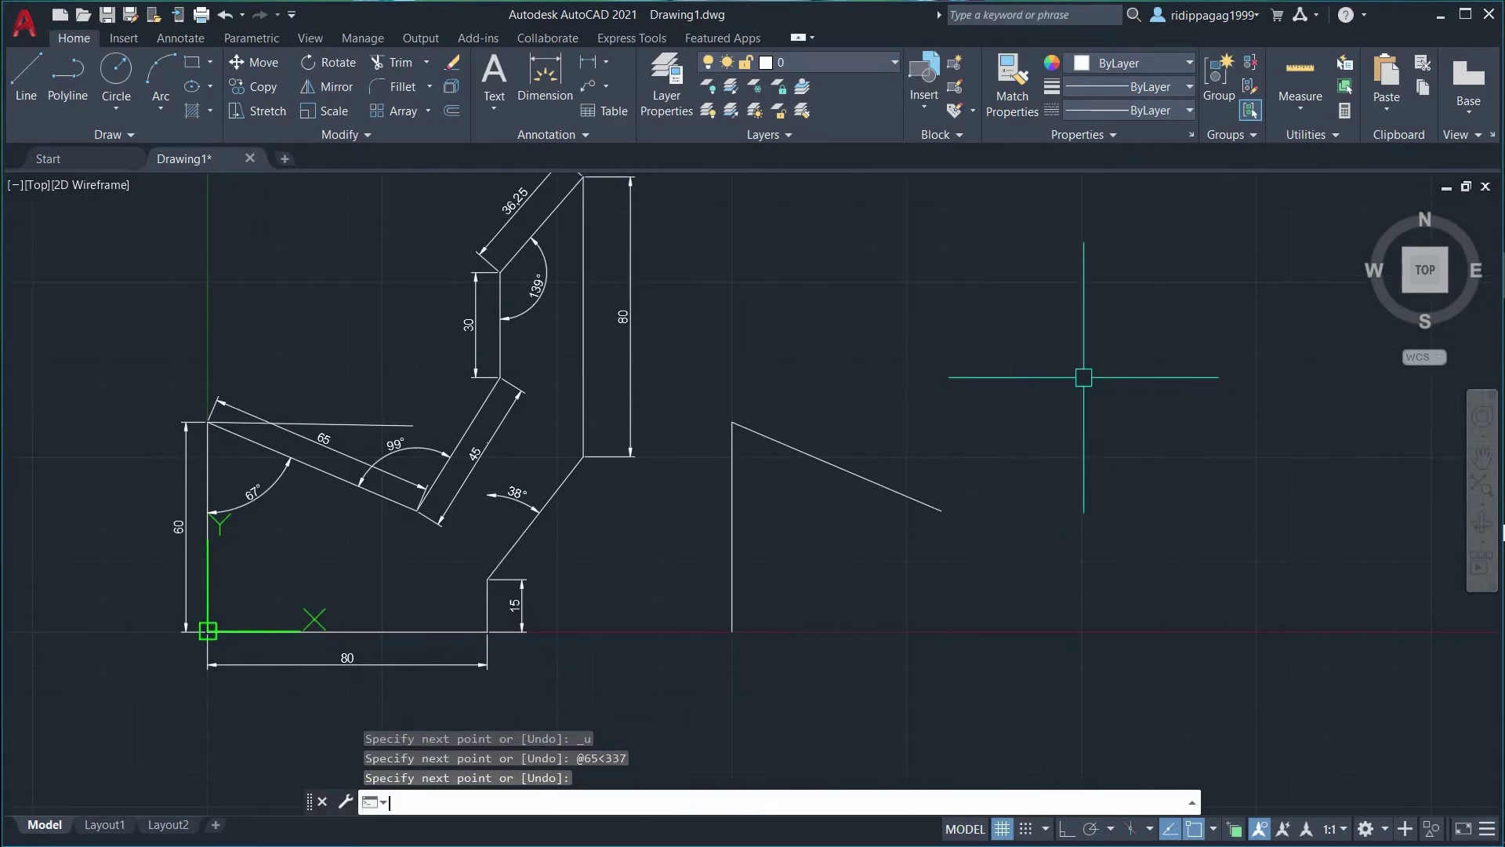
Draw a vertical helper line about 42 units upward from the reference vertex where the 65 and 45 edges meet.
mouse_move(655, 461)
middle_down()
mouse_move(881, 471)
mouse_move(861, 396)
middle_up()
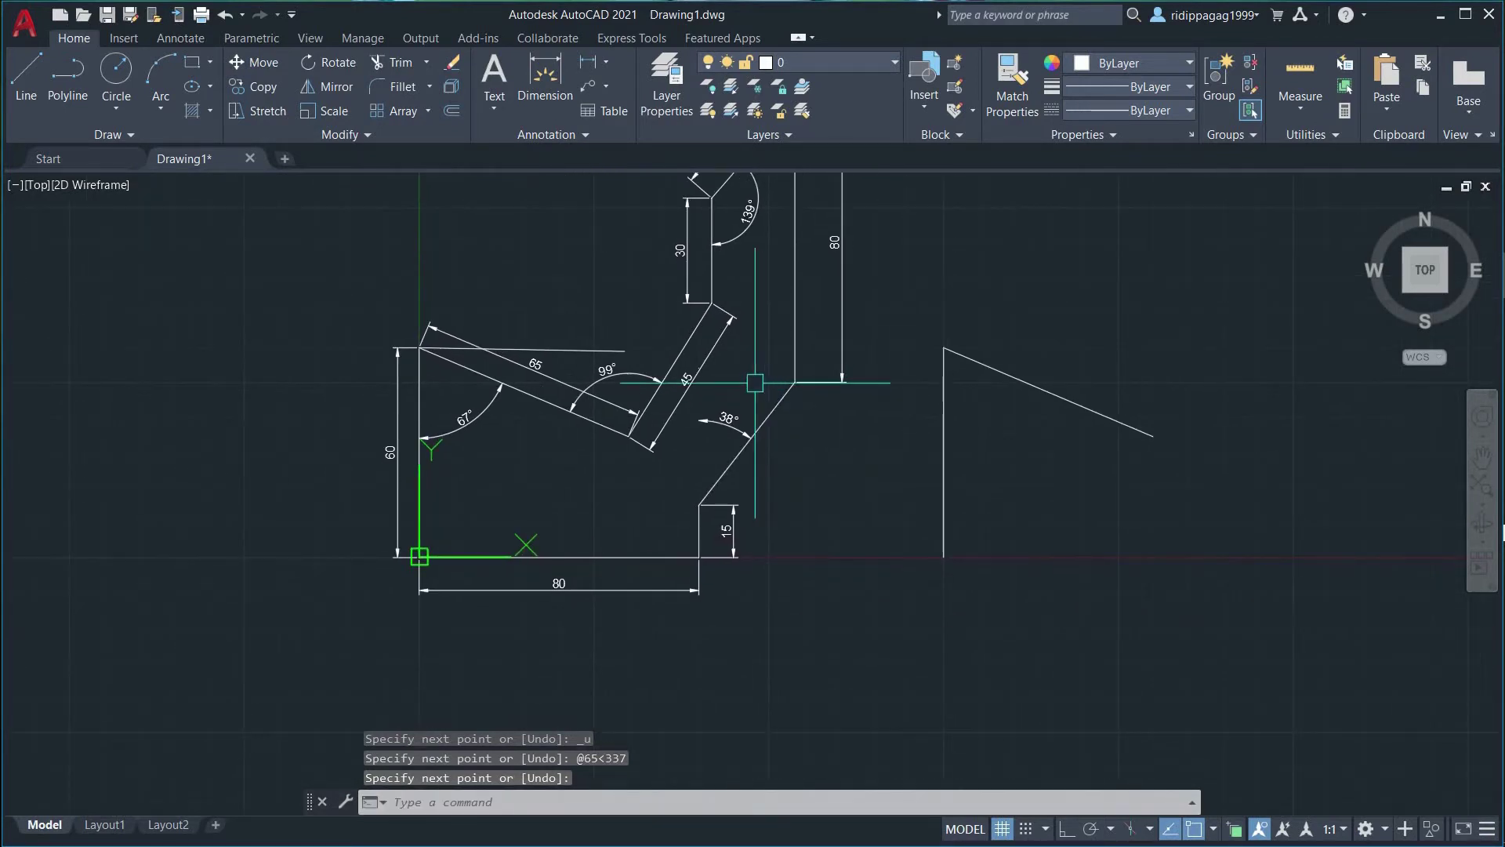
scroll(760, 386, up, 2)
middle_drag(709, 416, 738, 431)
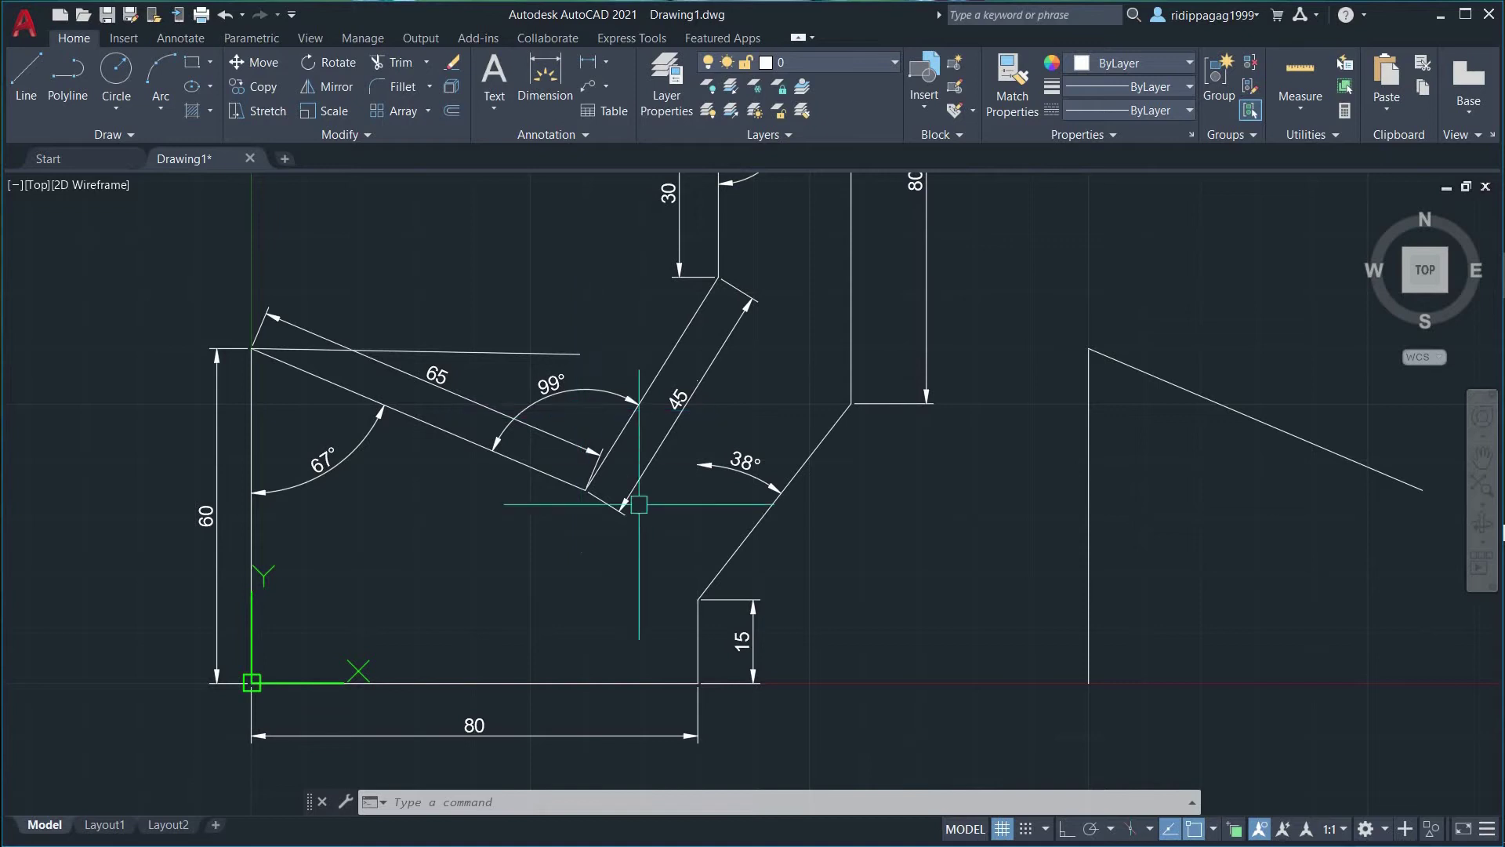
key(l)
key(Return)
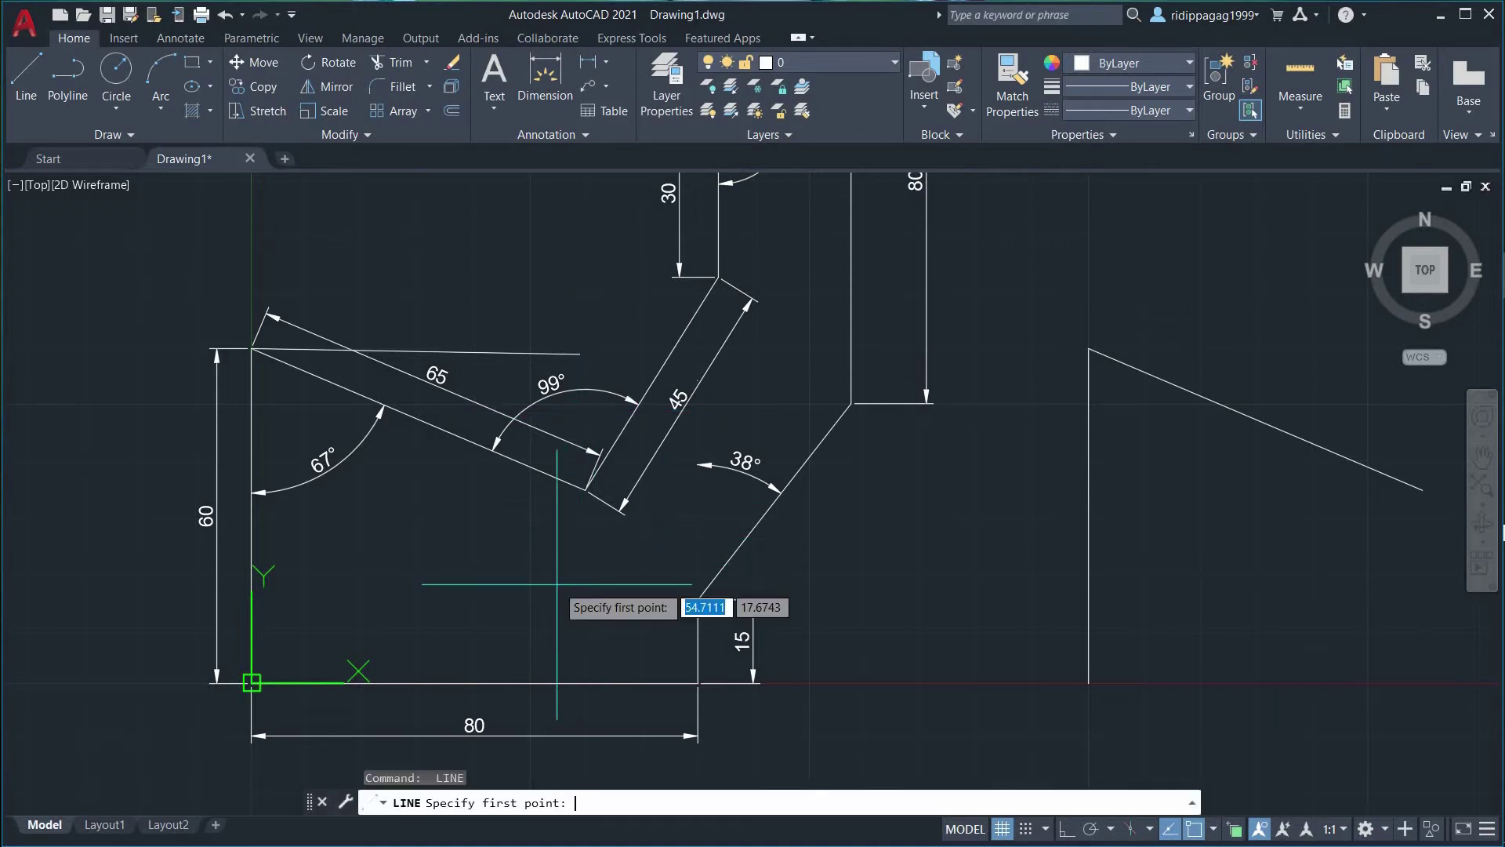
click(585, 490)
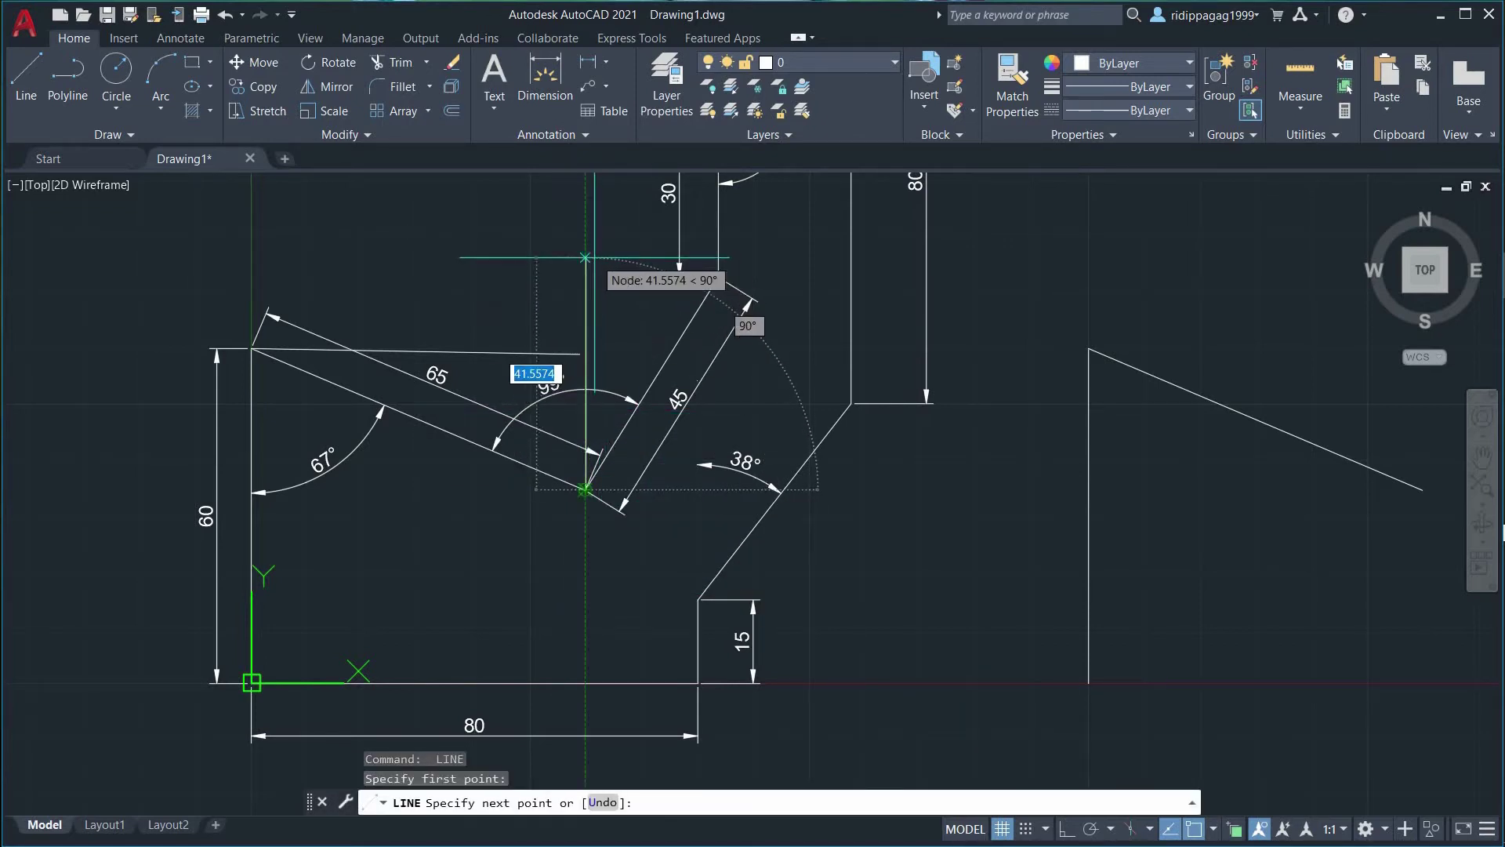
click(585, 259)
key(Return)
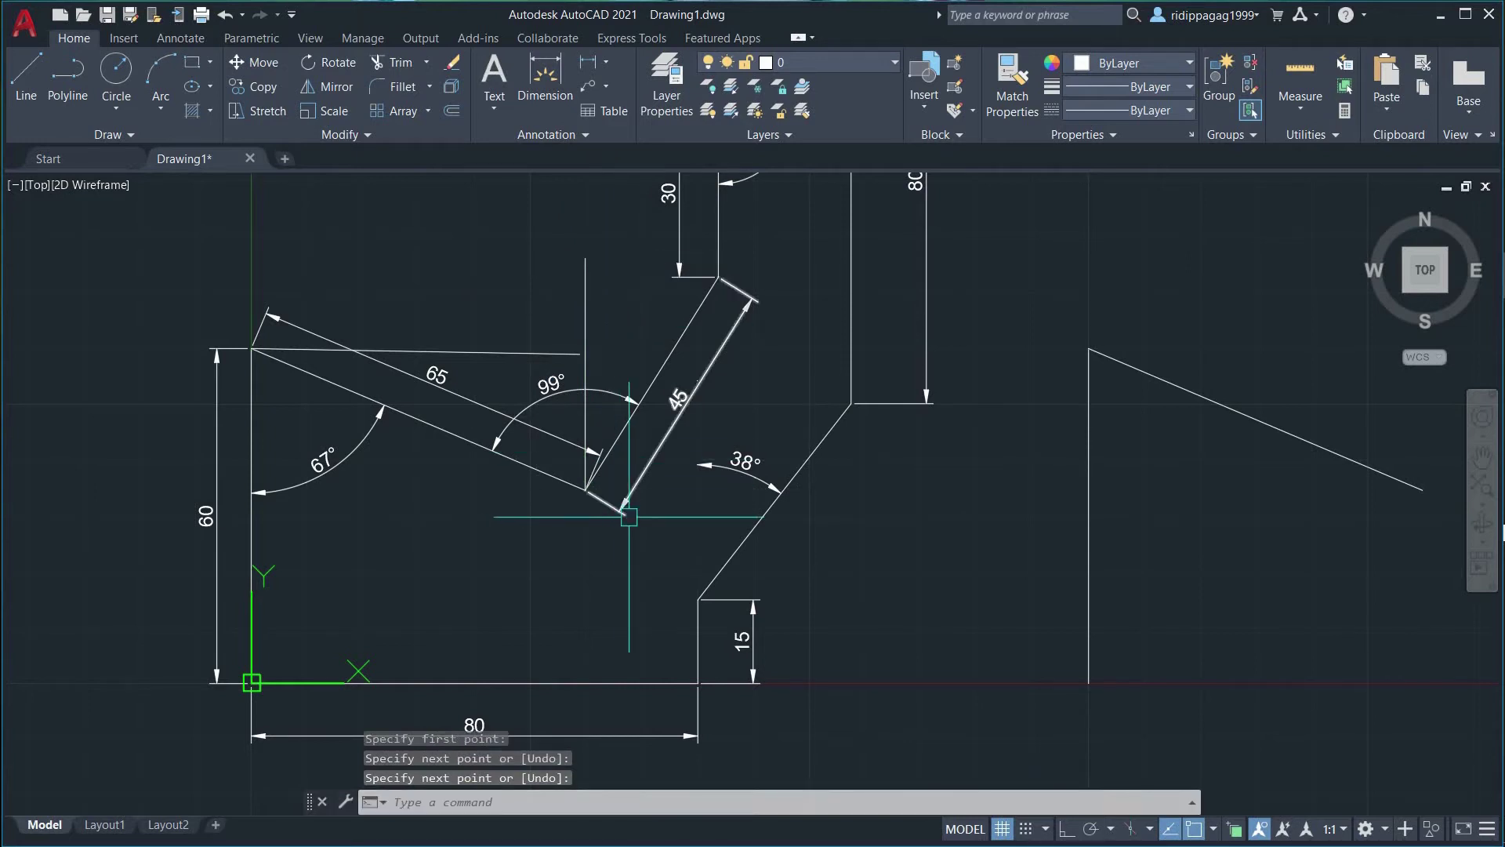
Draw two horizontal helper lines from the vertex of the 99° angle, one to the right and one to the left.
key(Return)
click(619, 487)
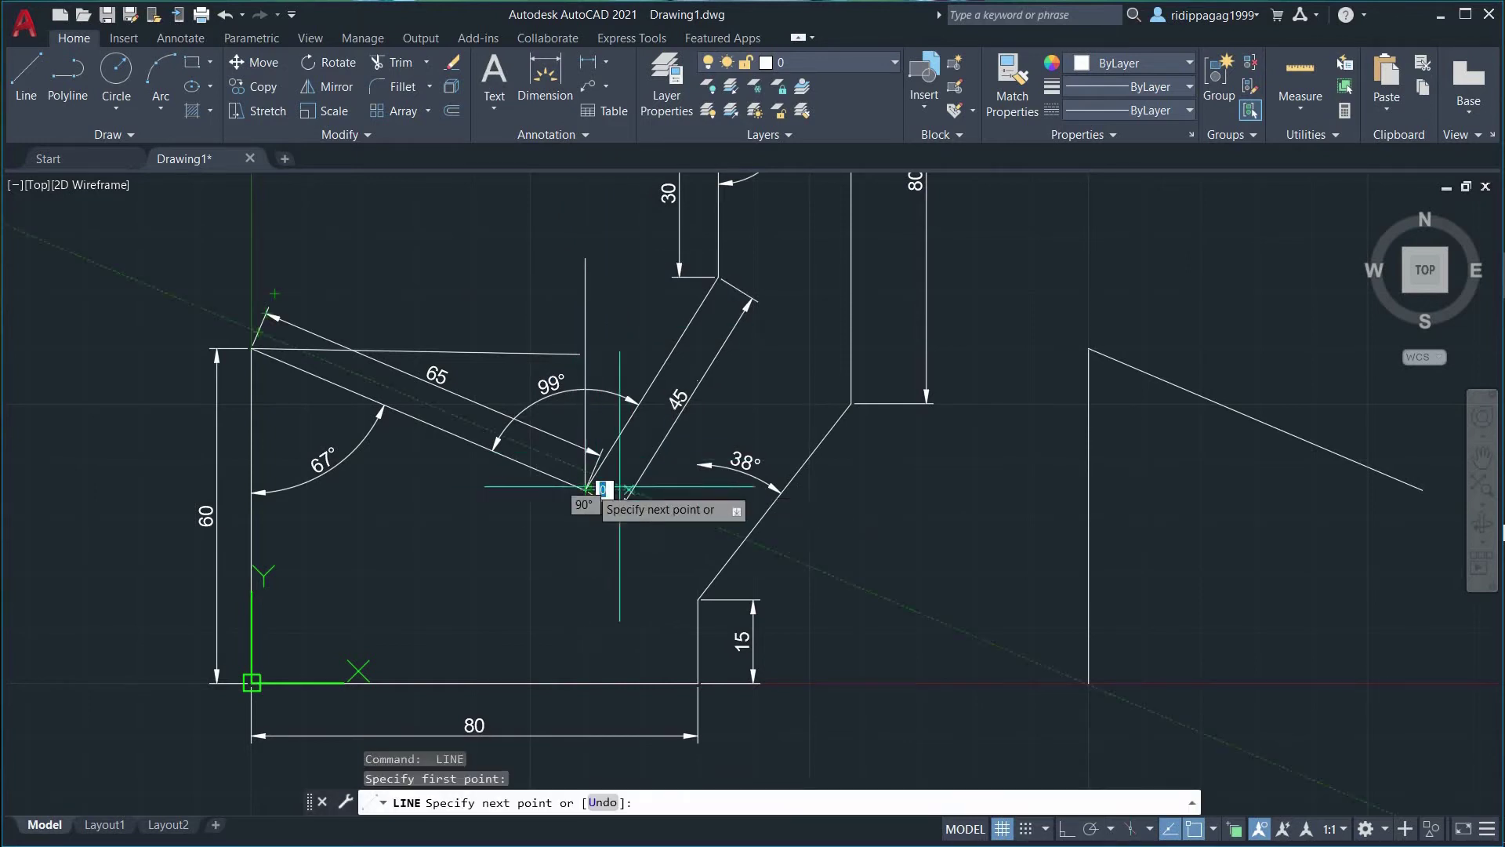
click(862, 490)
key(Return)
key(Return)
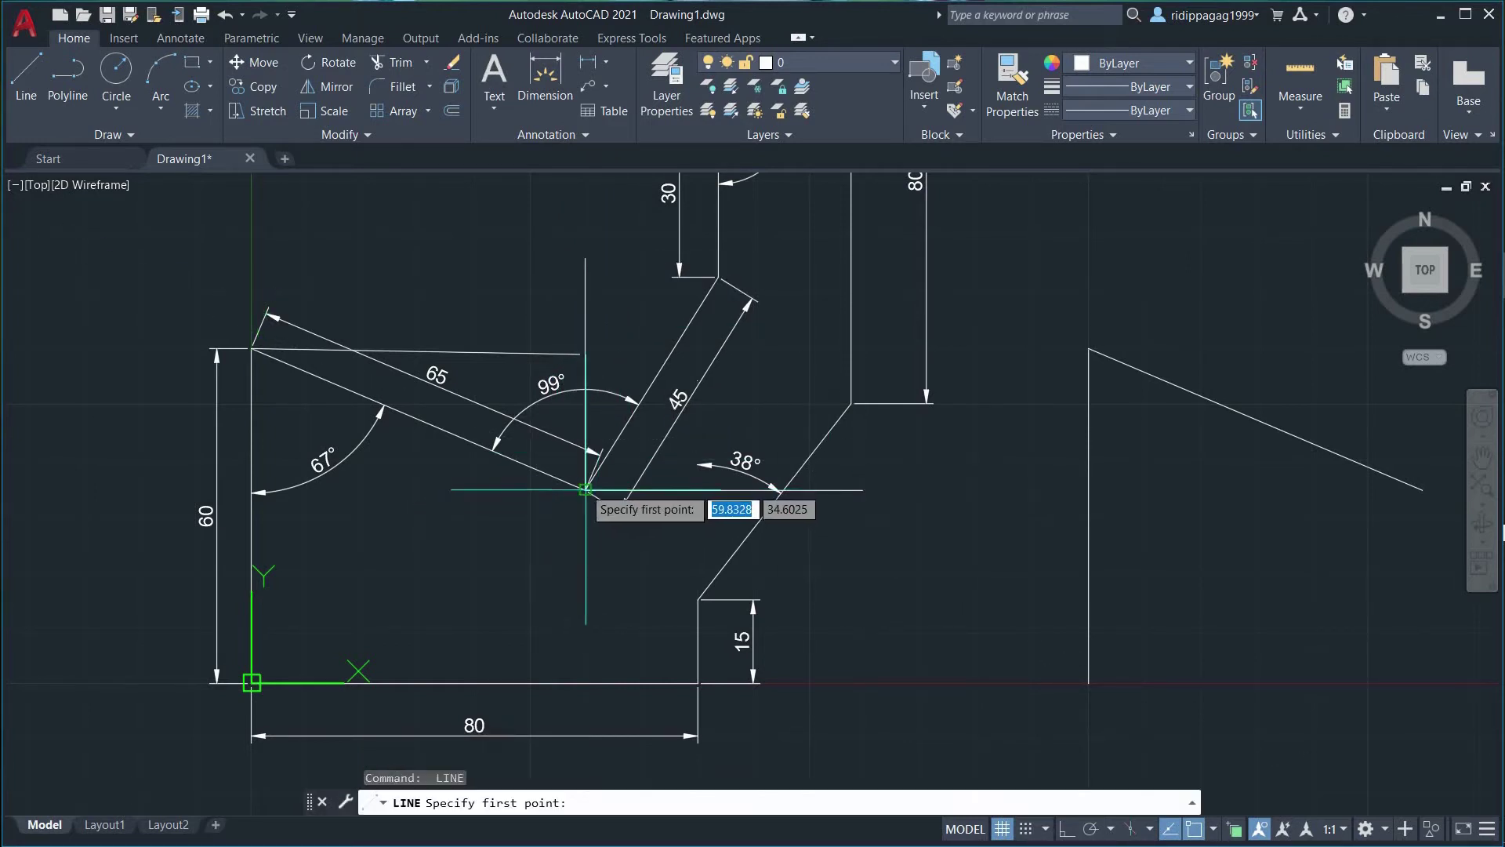
click(584, 490)
click(354, 490)
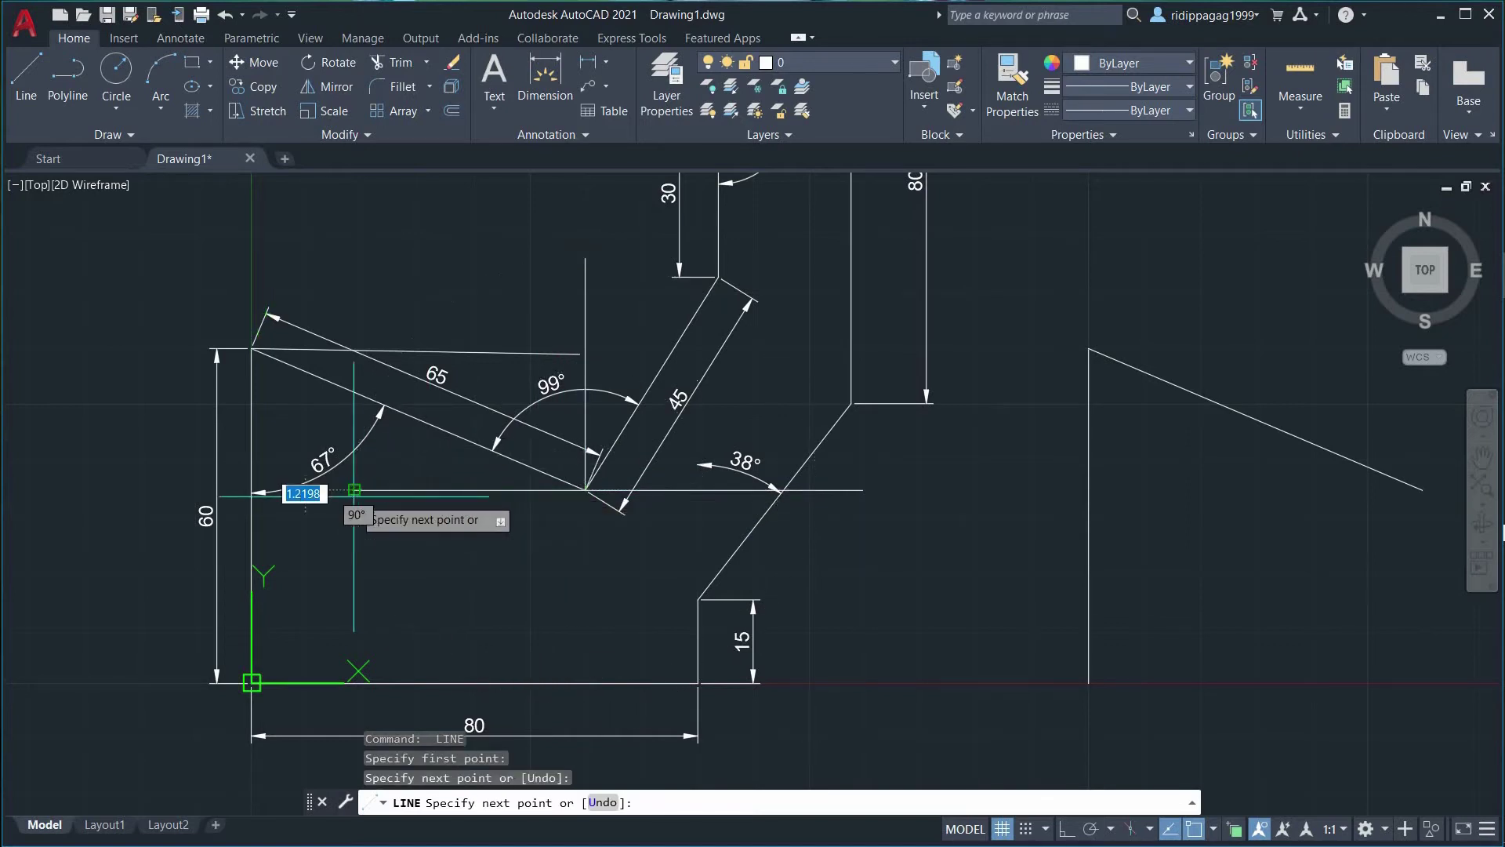
key(Return)
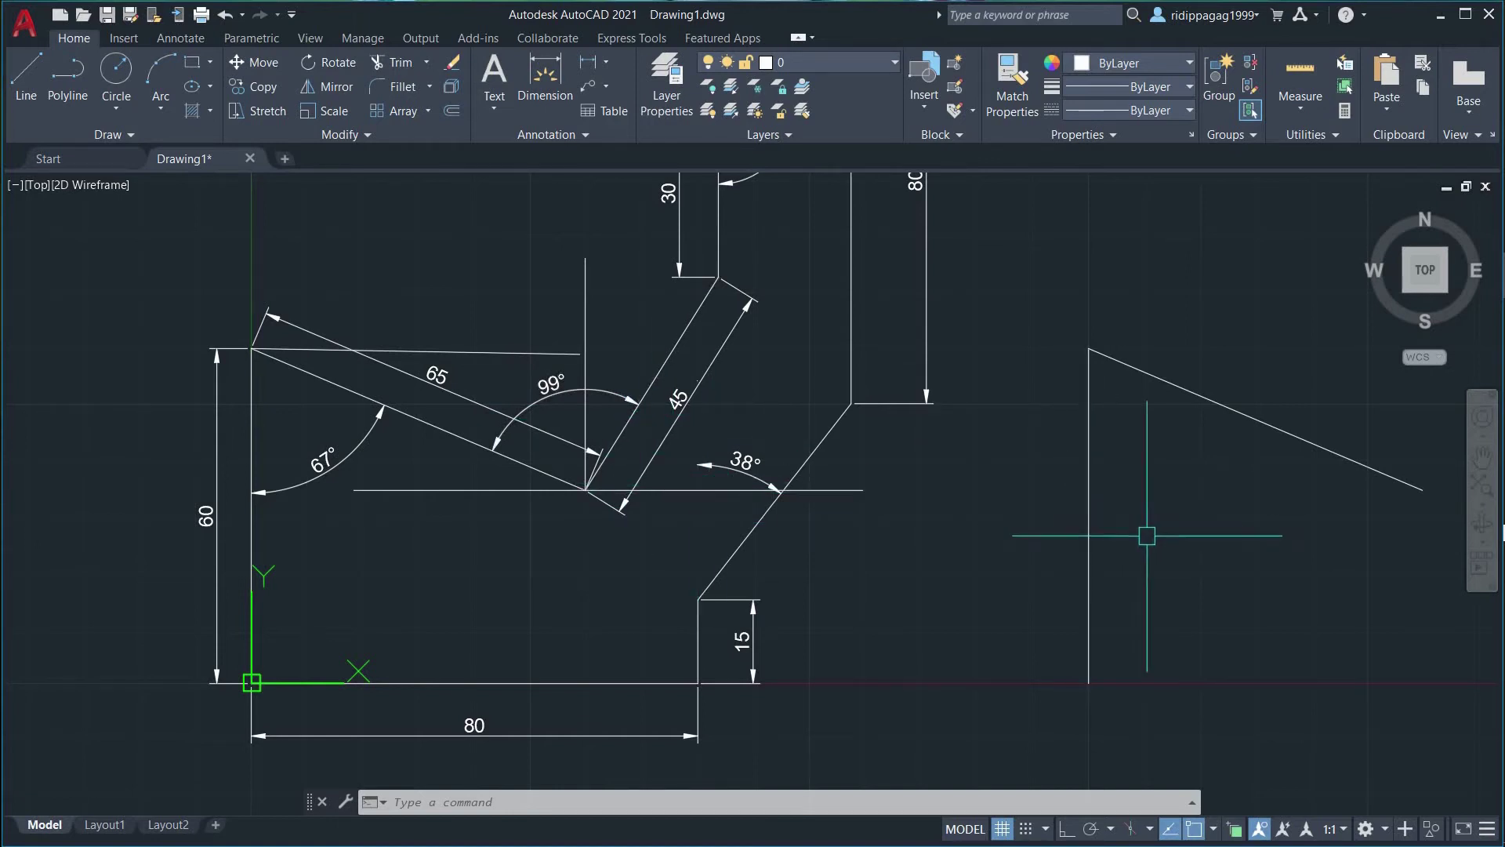
mouse_move(1220, 591)
middle_down()
mouse_move(1217, 542)
mouse_move(873, 564)
middle_up()
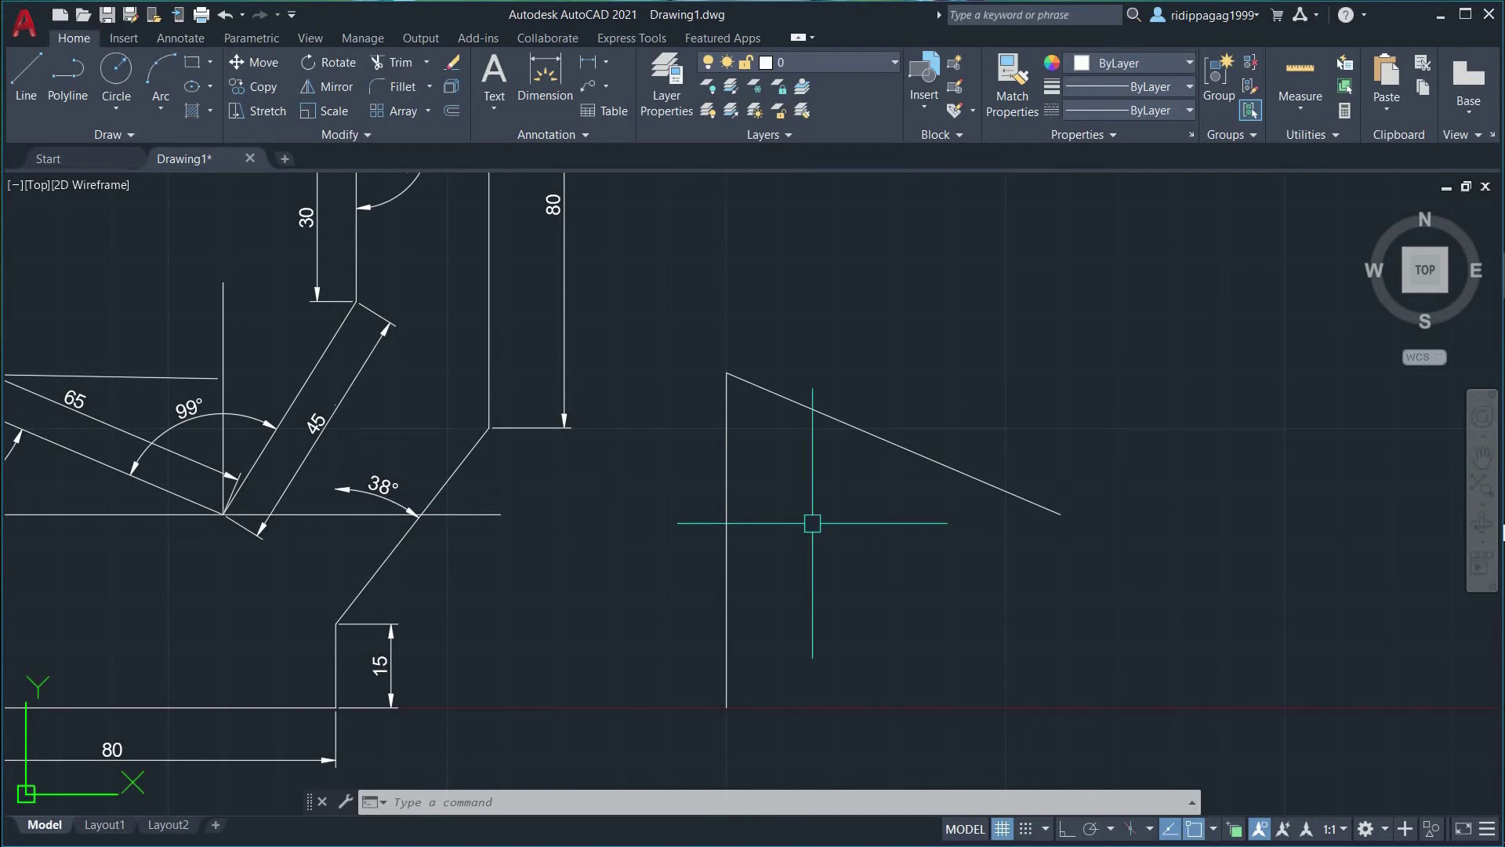
Draw a 45-unit line at 58° from the free lower end of the new 65-unit segment.
key(l)
key(Return)
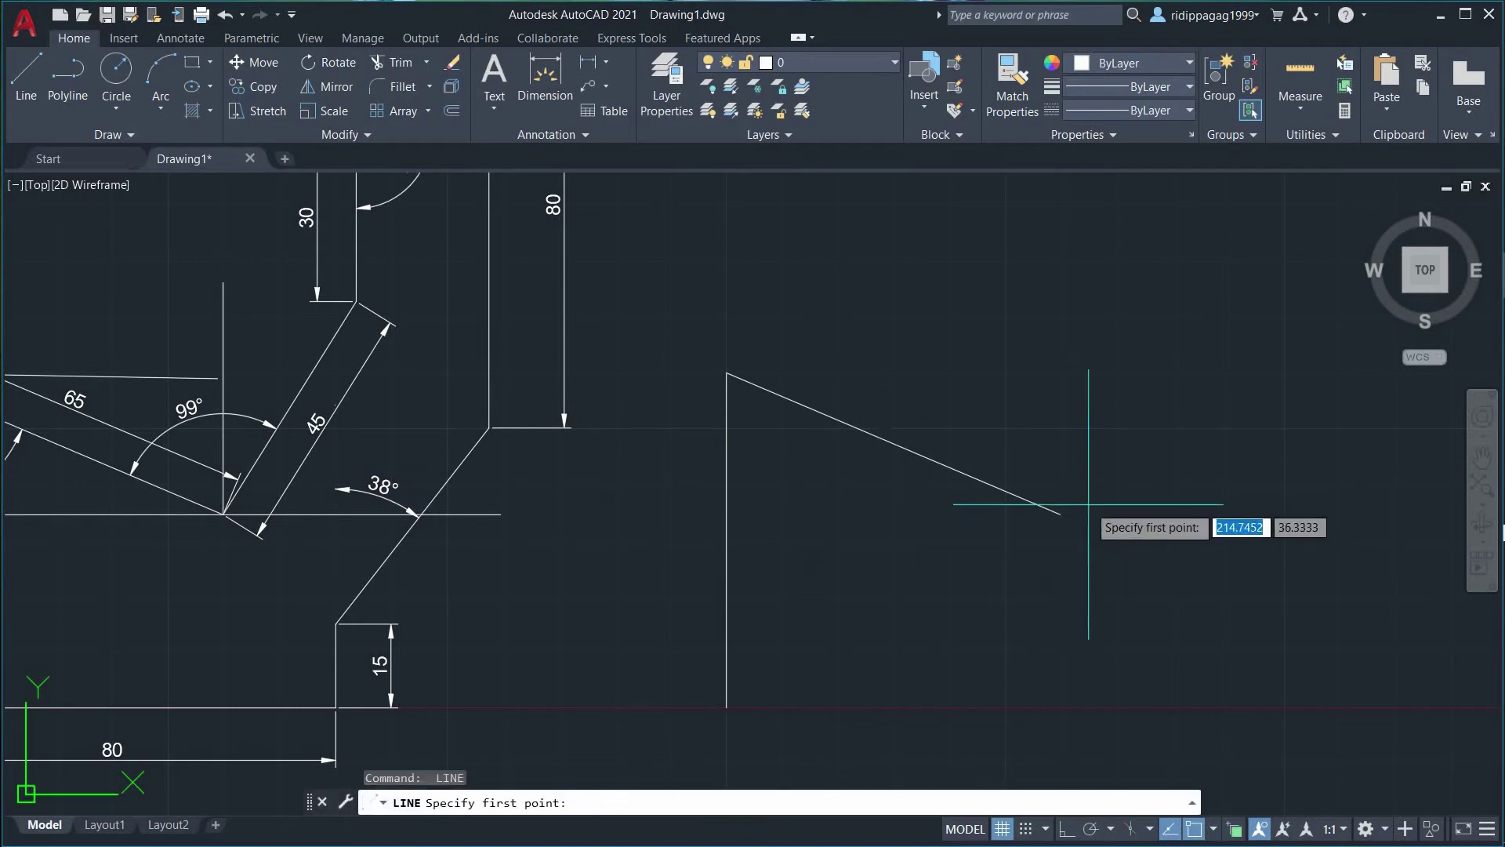
click(1061, 514)
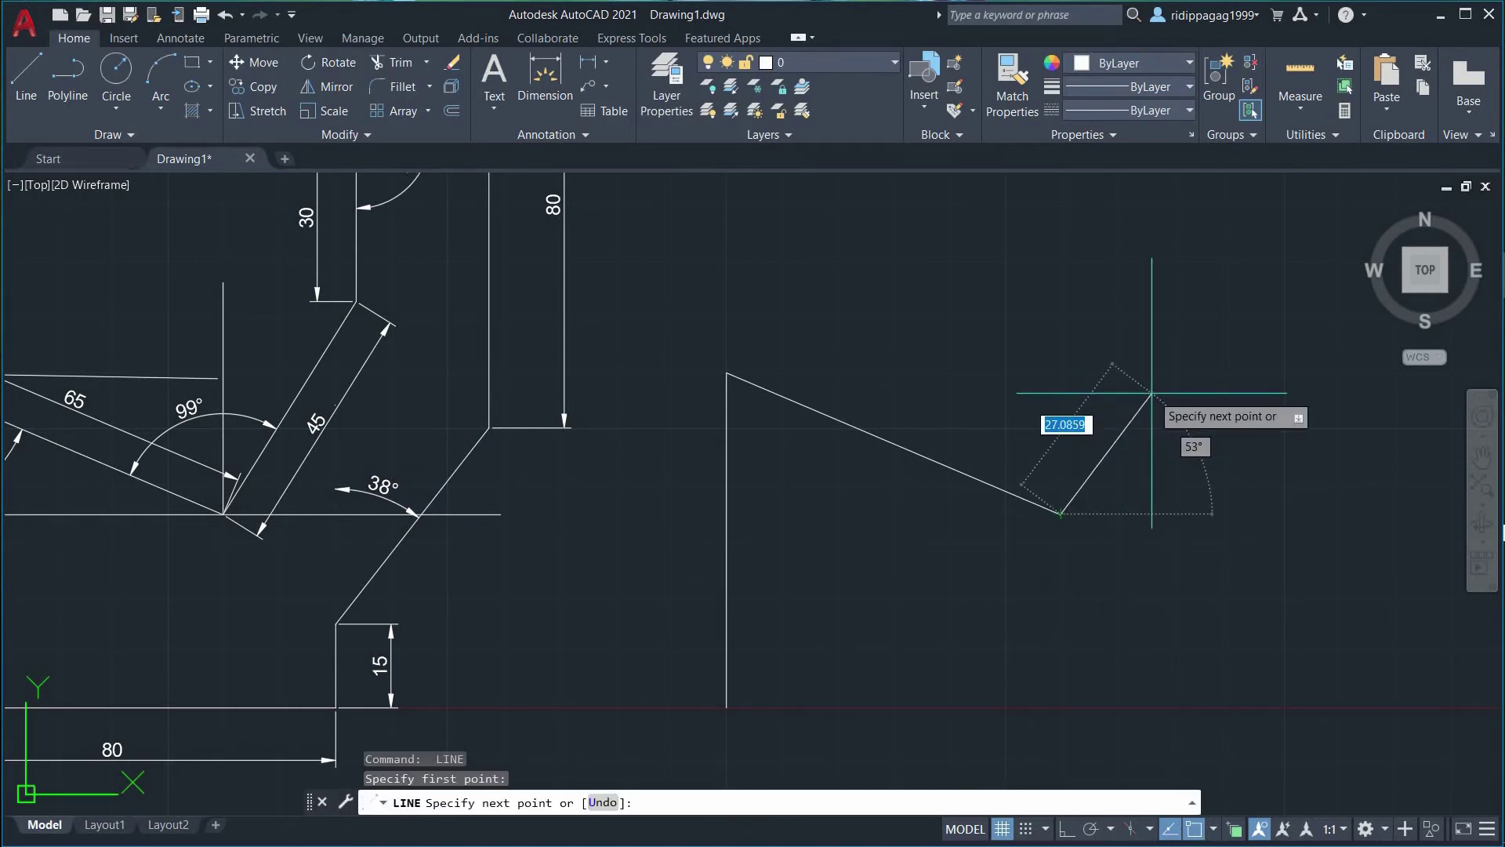
text(@)
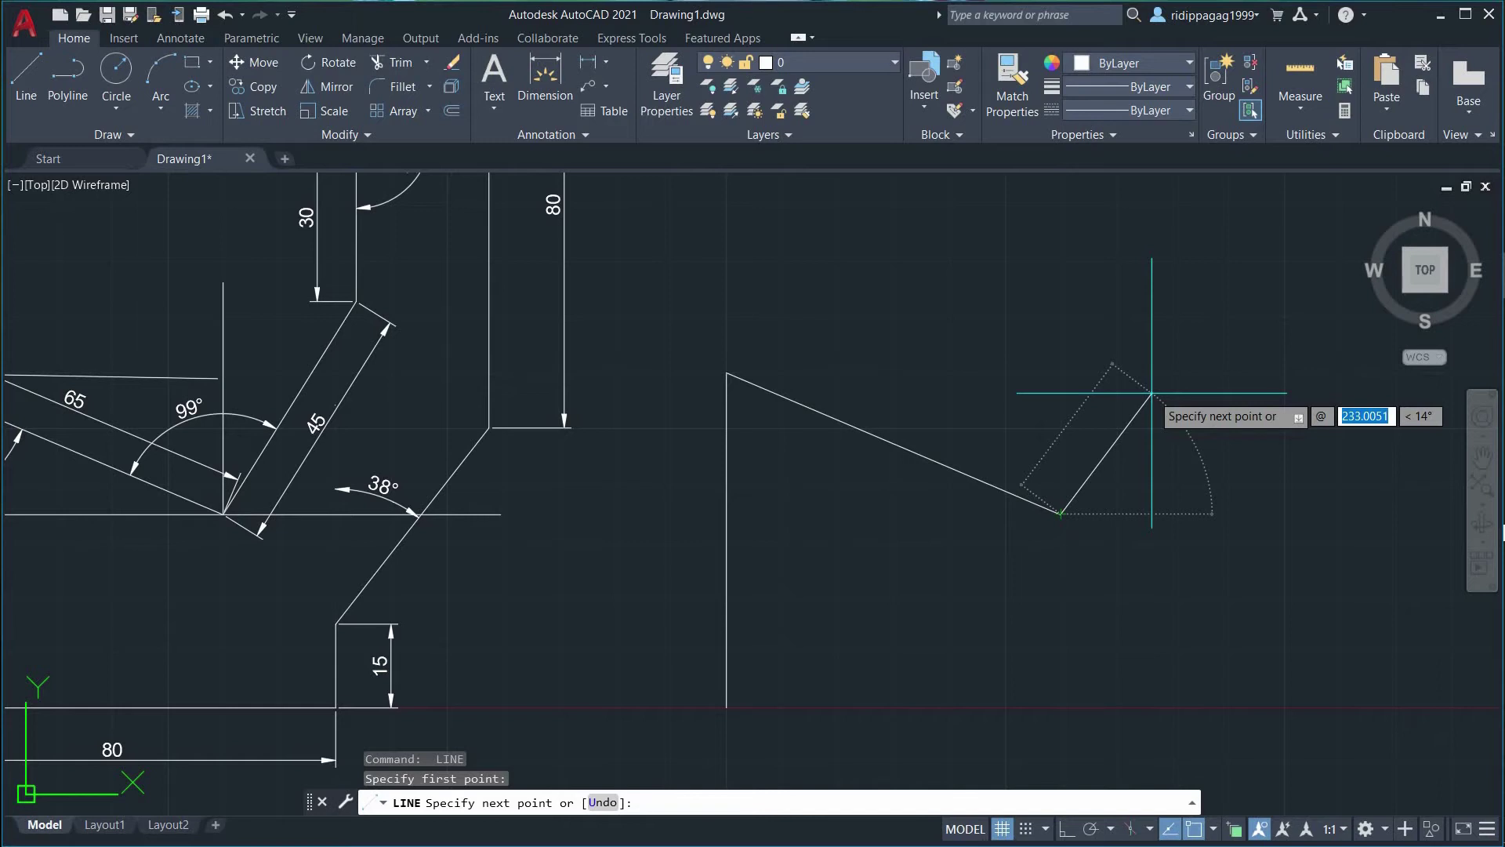
text(45)
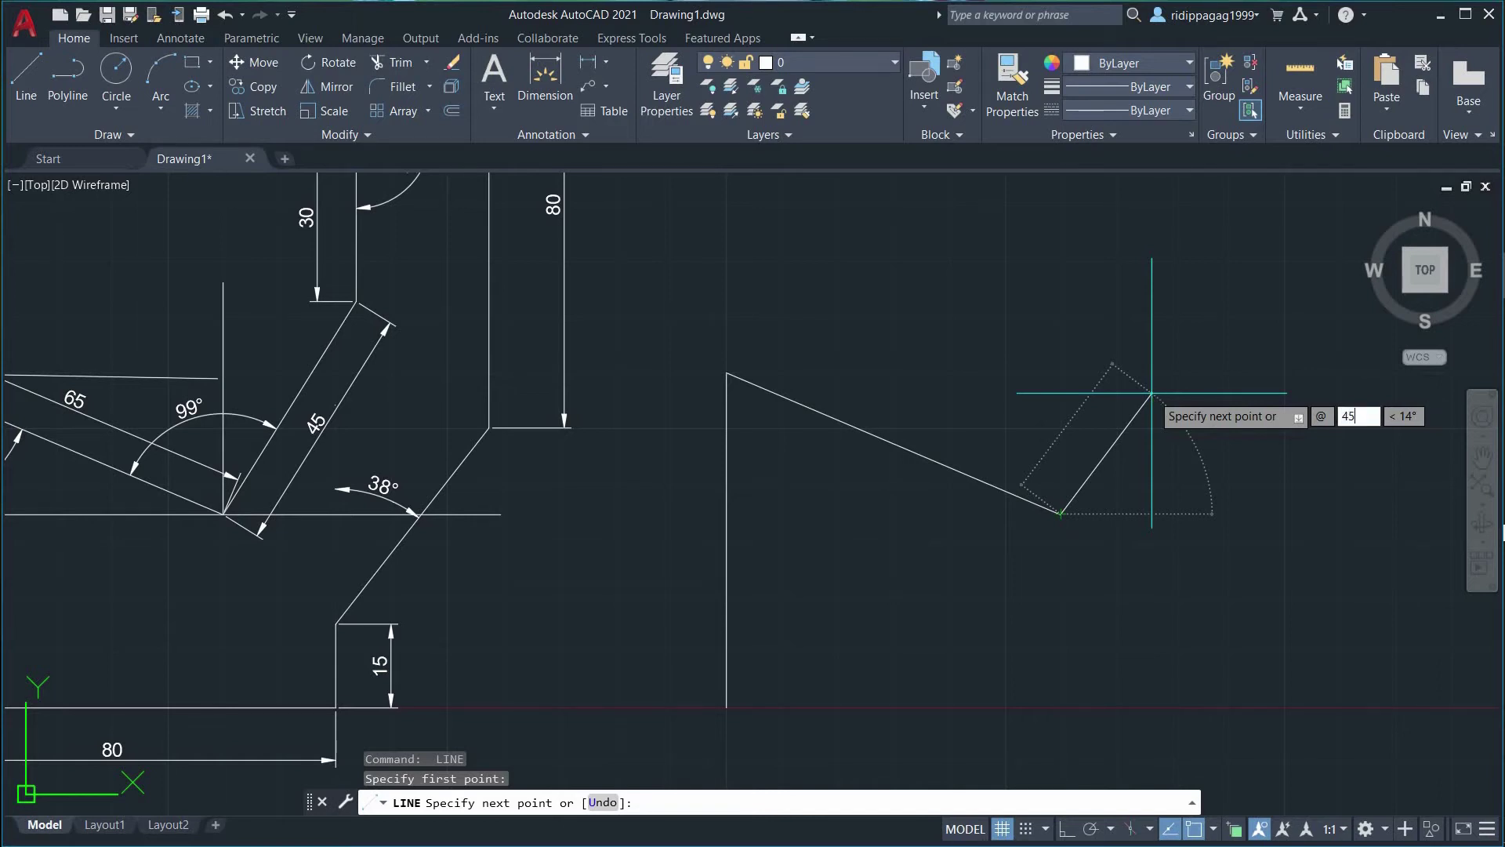
key(Tab)
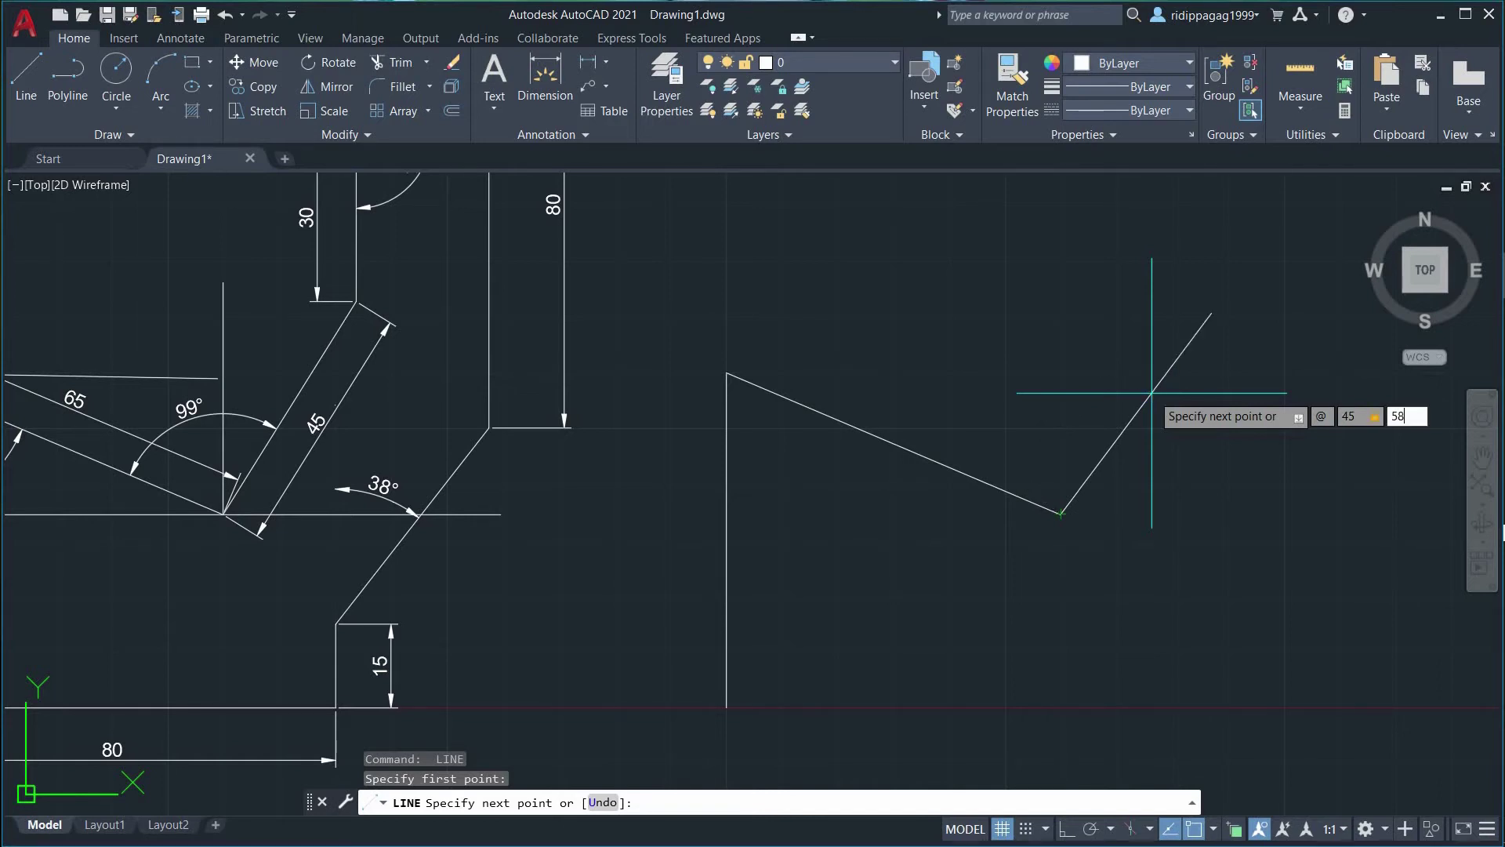
key(Return)
Continue with a 30-unit segment at 90° from the upper end of the 45-unit line and end the line there.
middle_drag(1242, 424, 1076, 624)
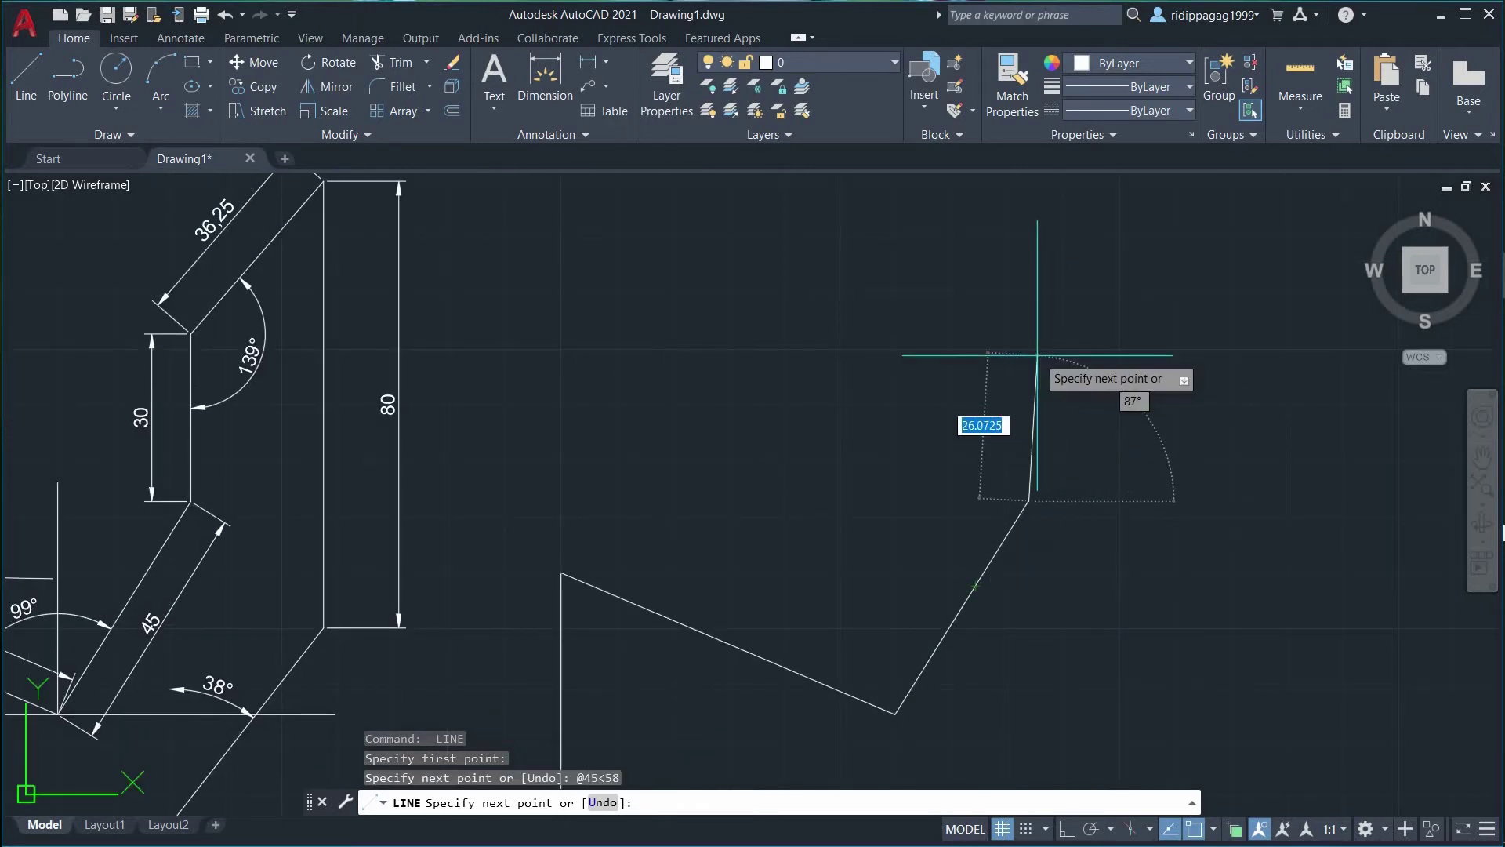
text(@30)
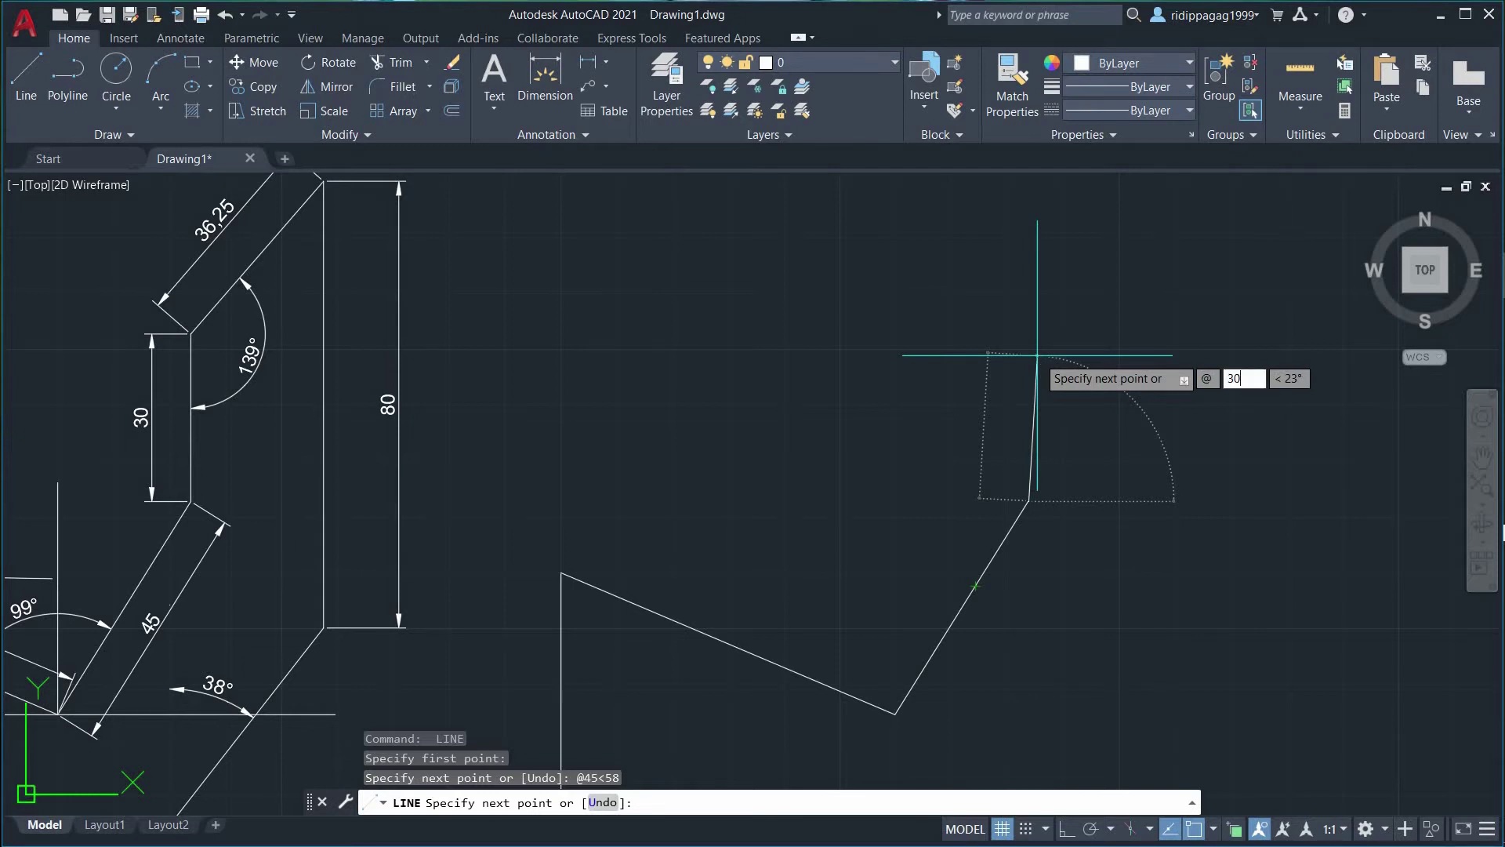
key(Tab)
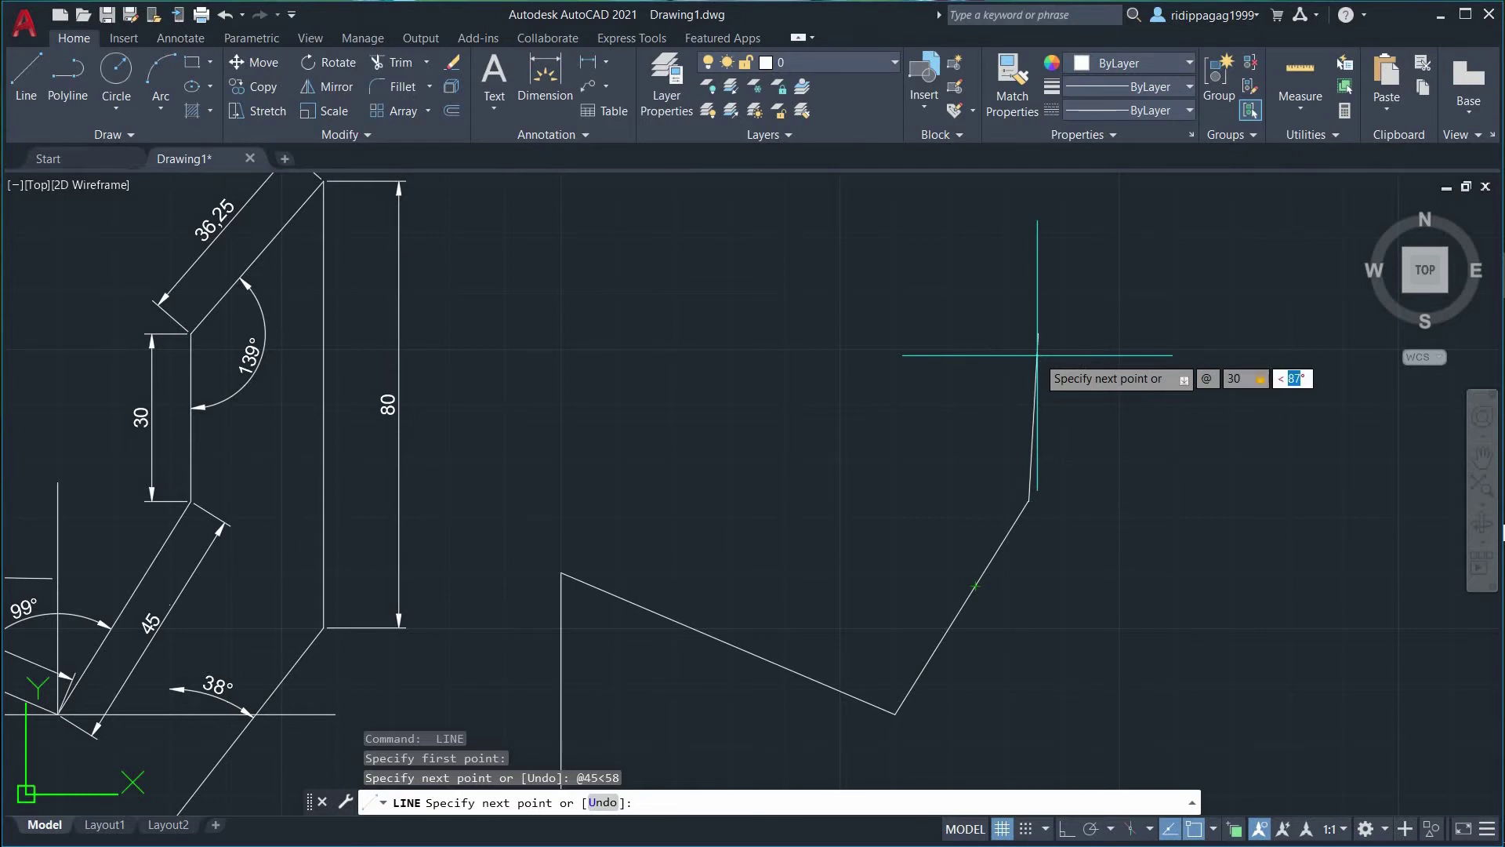
key(Return)
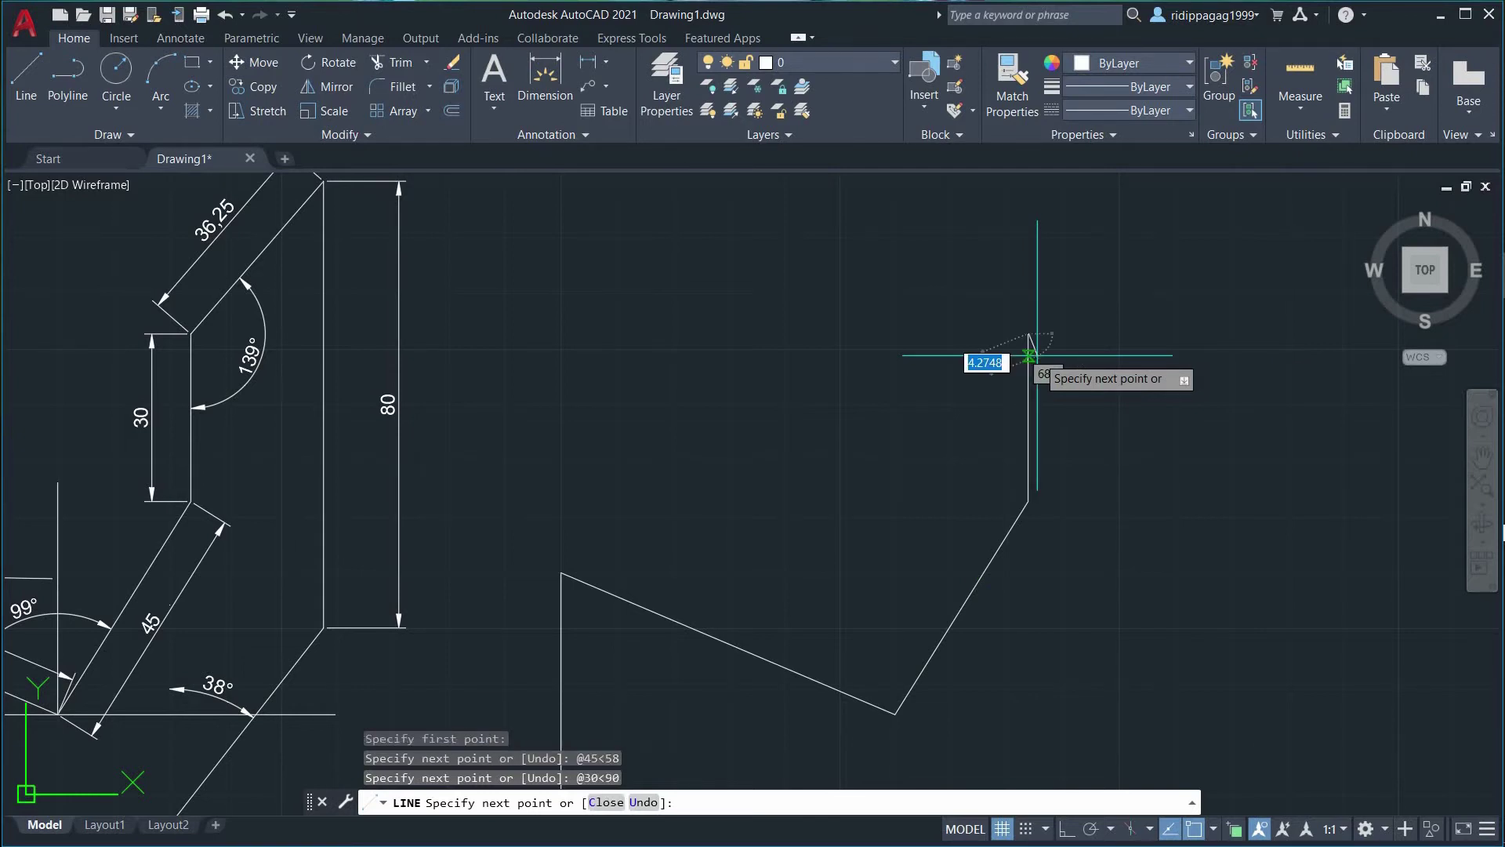
middle_drag(1146, 306, 1063, 472)
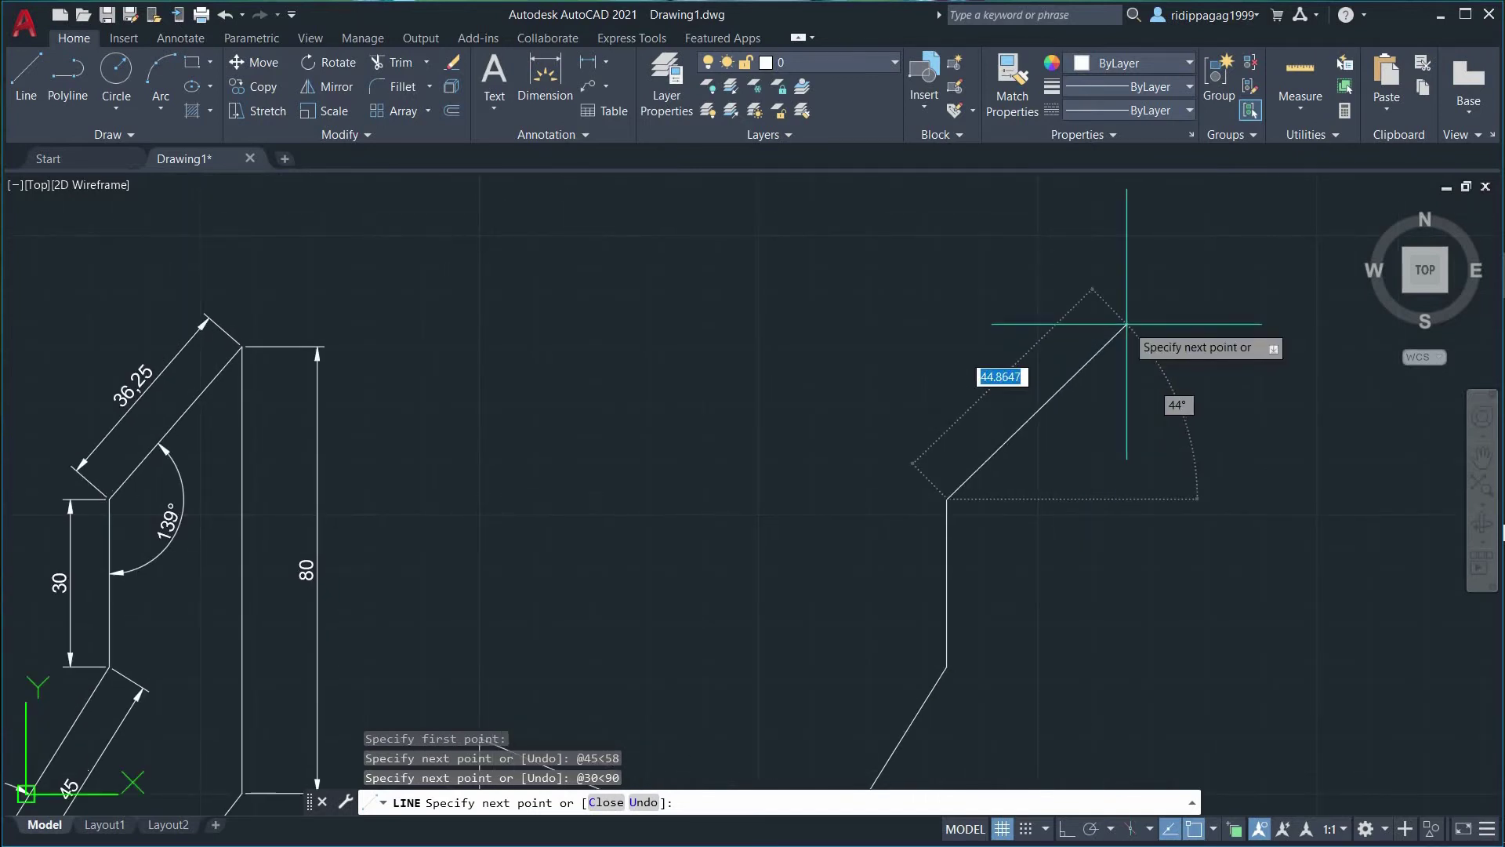
key(Return)
Draw a roughly horizontal helper line rightward from the vertex of the 139° reference angle to just past the 80 dimension.
mouse_move(635, 504)
middle_down()
mouse_move(846, 487)
mouse_move(935, 428)
middle_up()
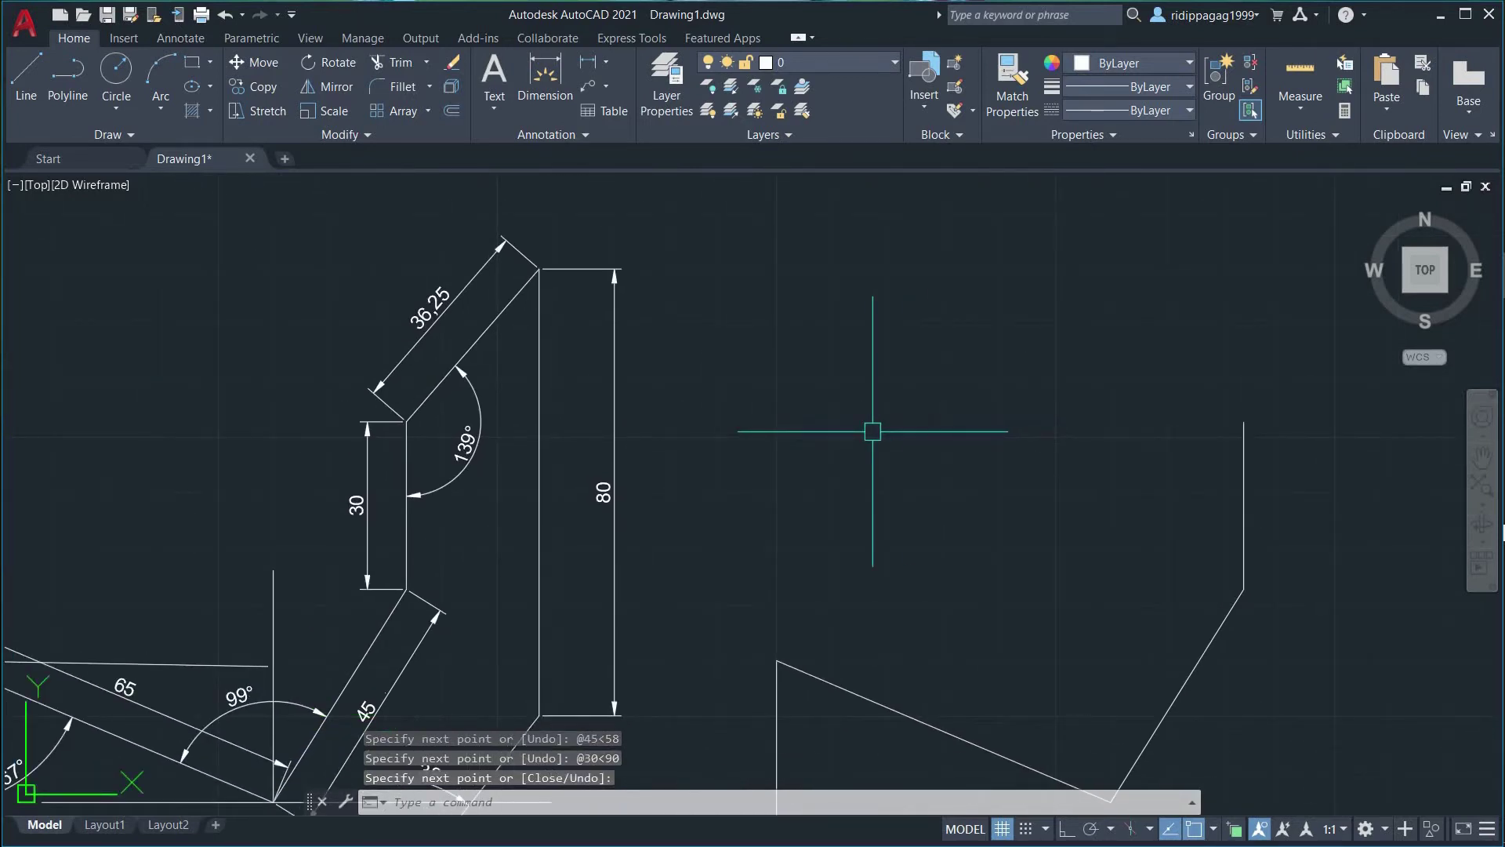
key(Return)
click(406, 421)
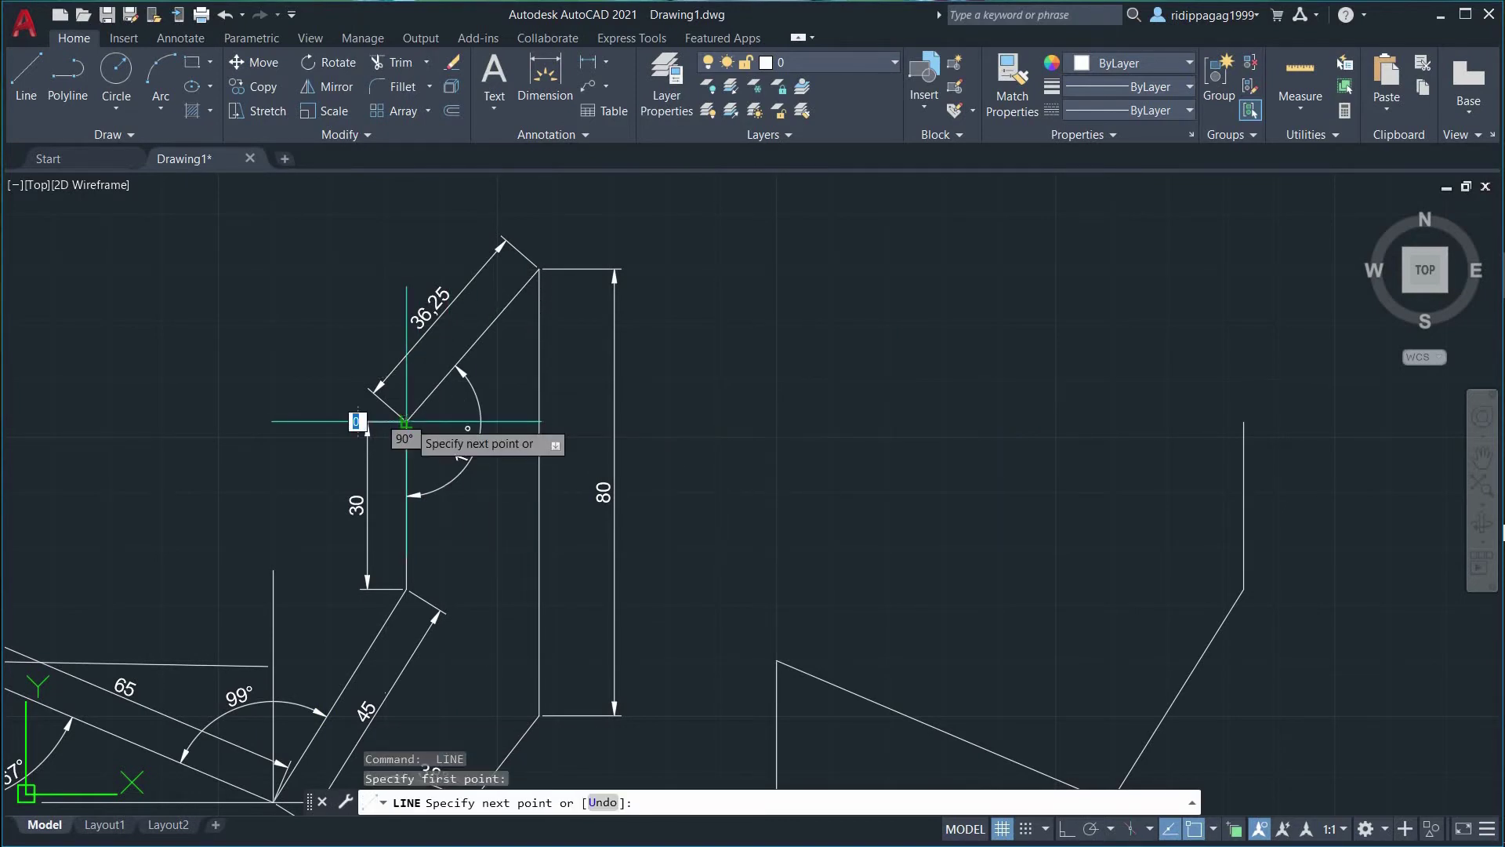
click(714, 417)
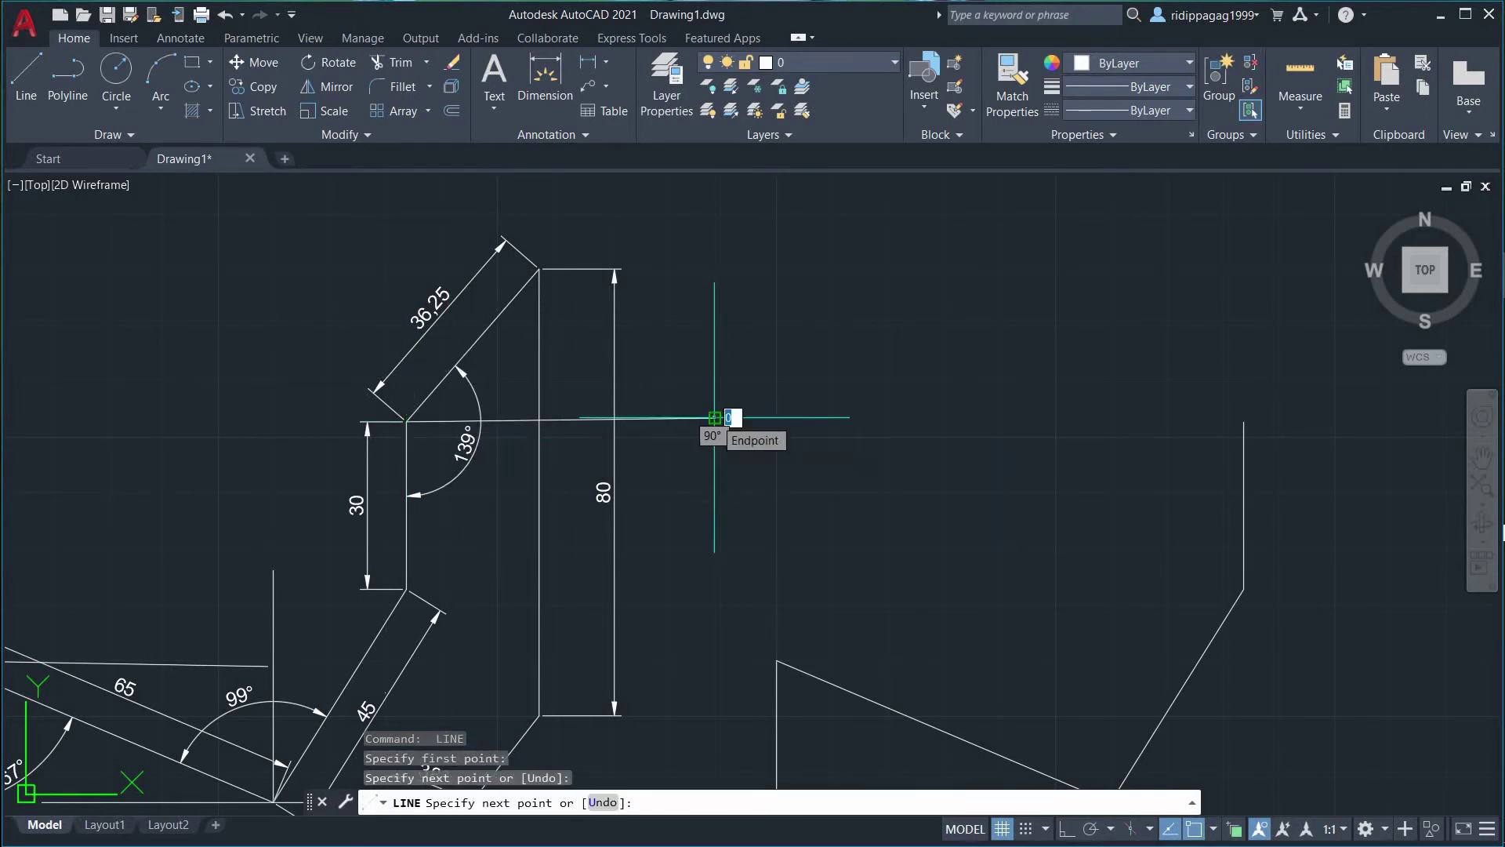
key(Return)
Draw a 36.25-unit line at 49° from the upper end of the new 30-unit vertical segment.
middle_drag(702, 497, 831, 500)
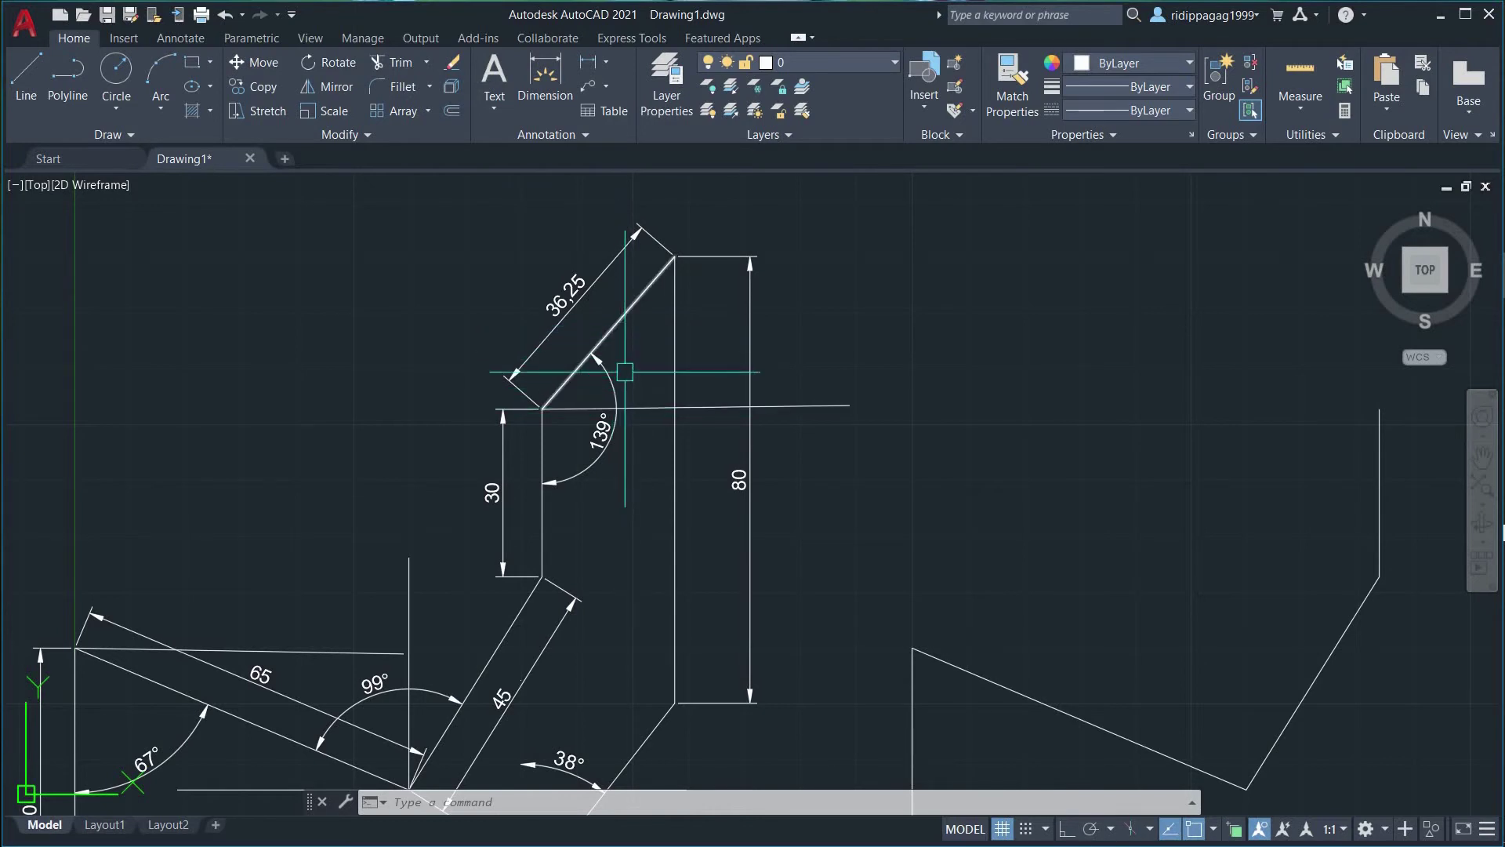
mouse_move(1176, 390)
middle_down()
mouse_move(1030, 432)
mouse_move(772, 409)
middle_up()
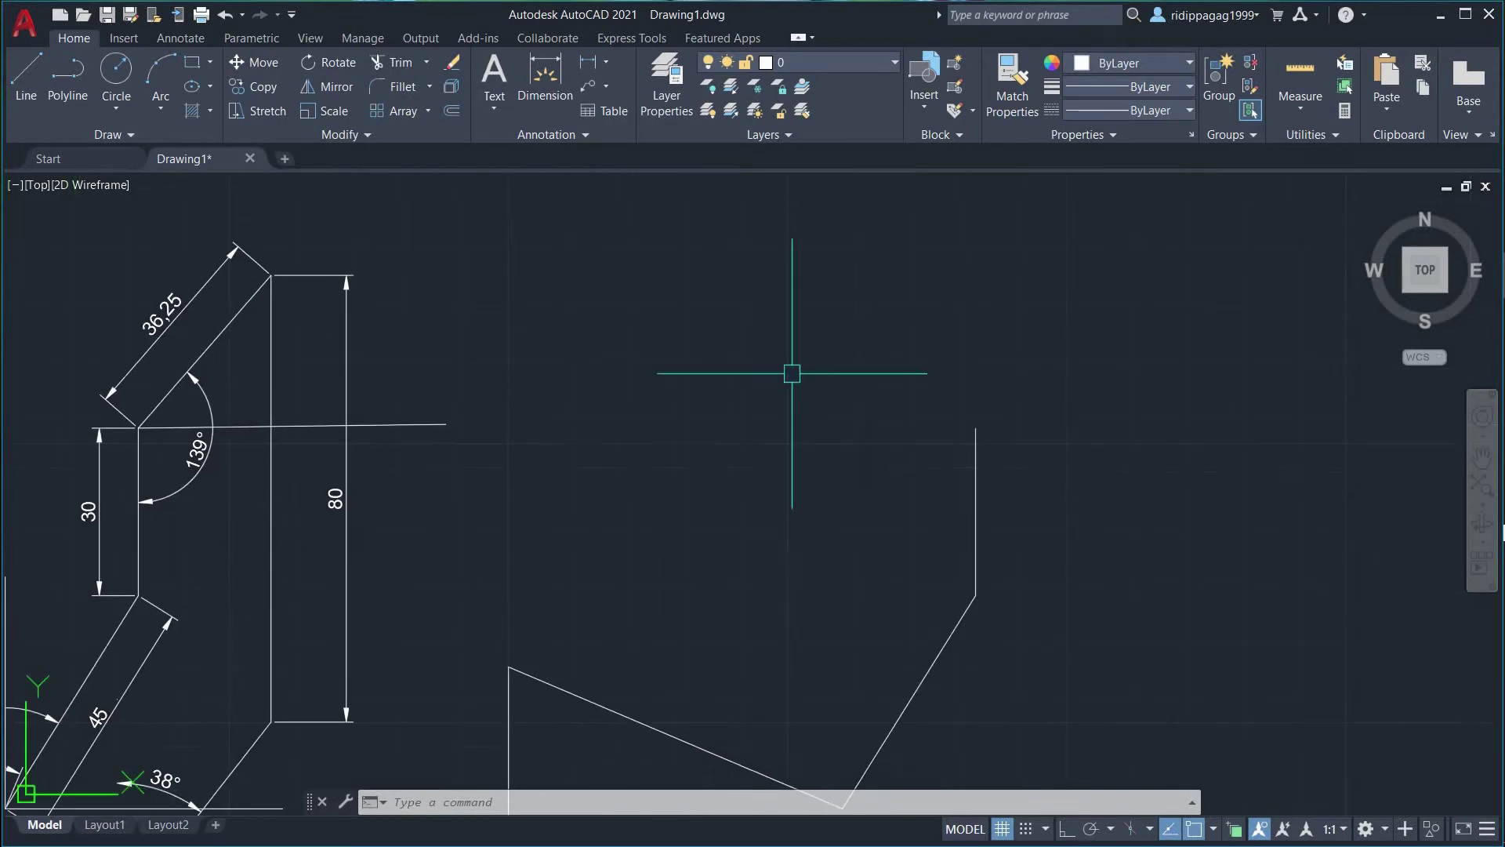
text(line)
key(Return)
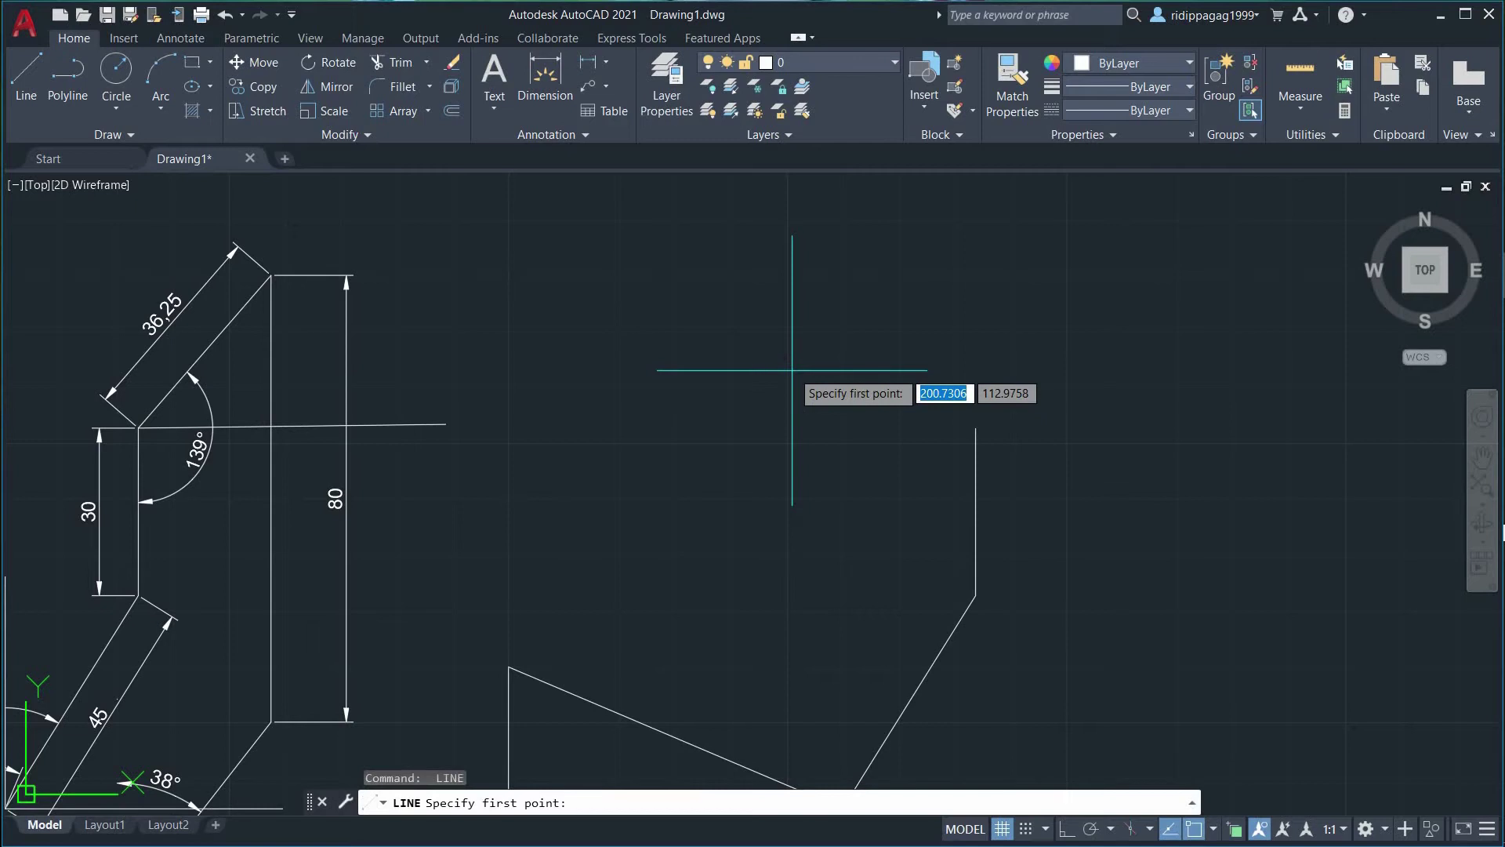
click(975, 428)
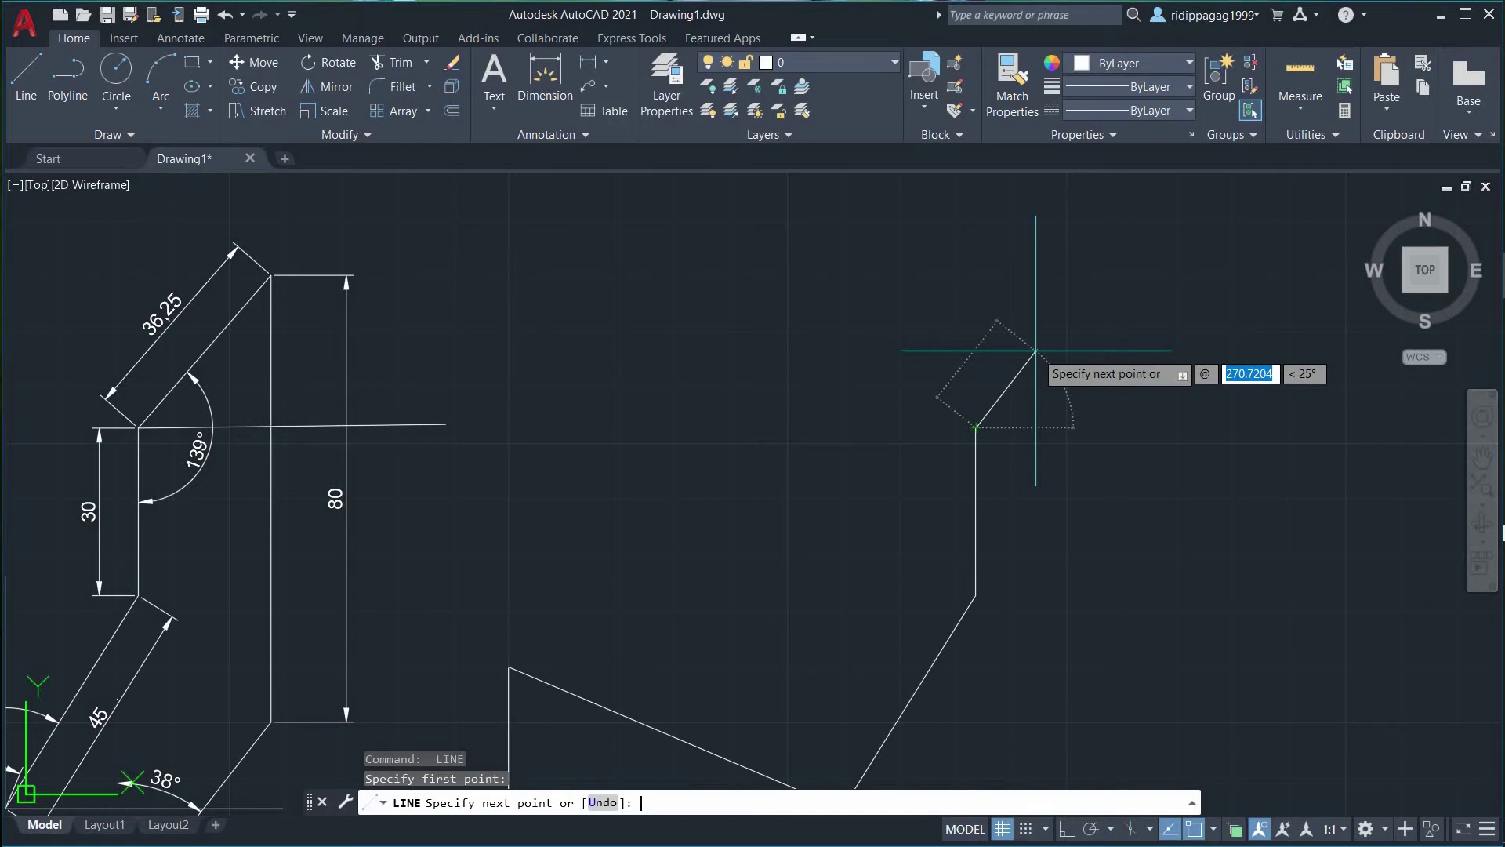
text(36.25)
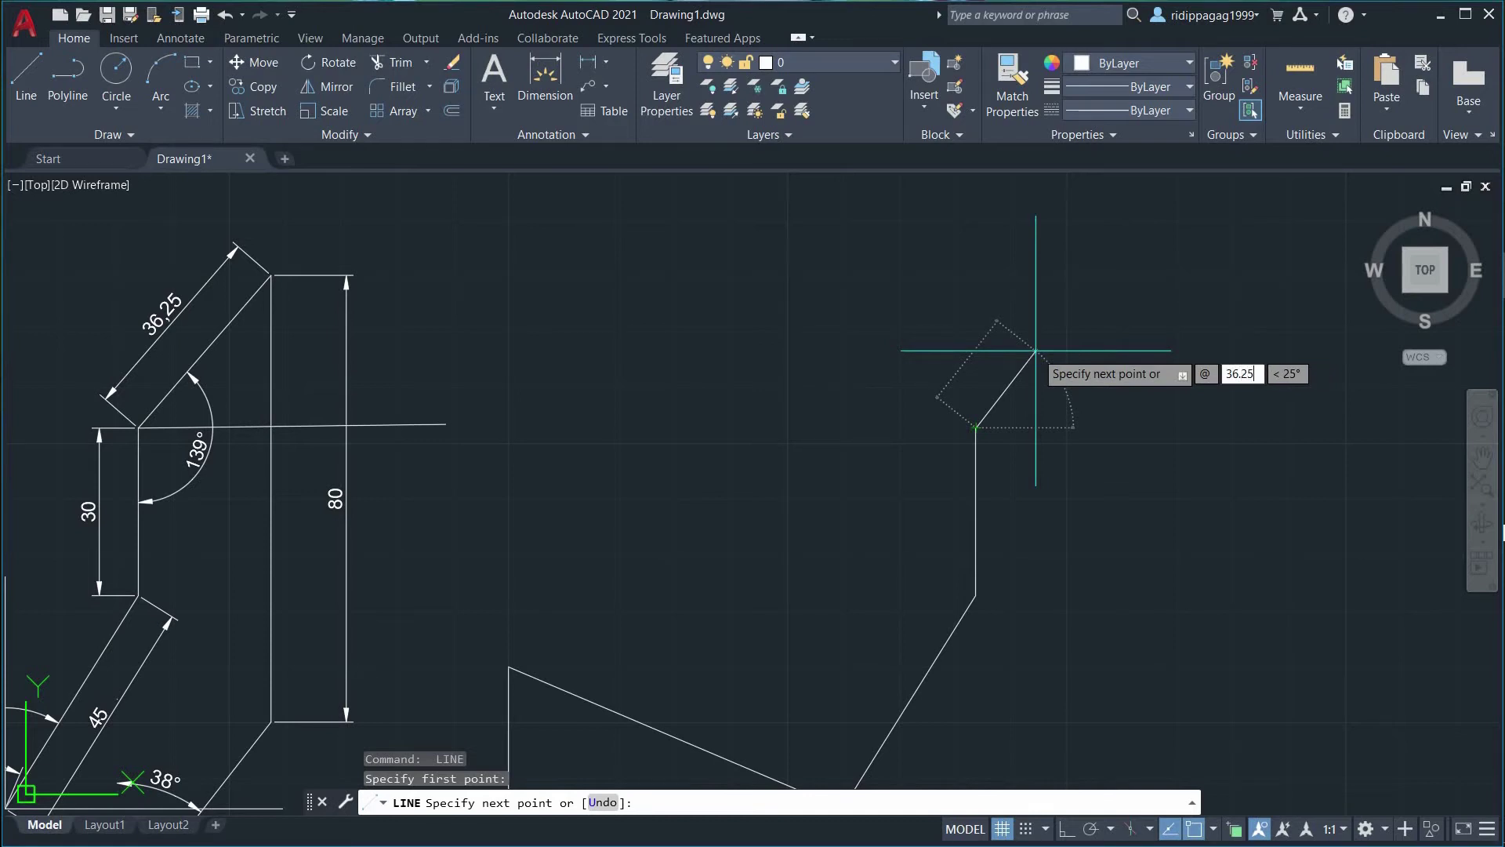
key(Tab)
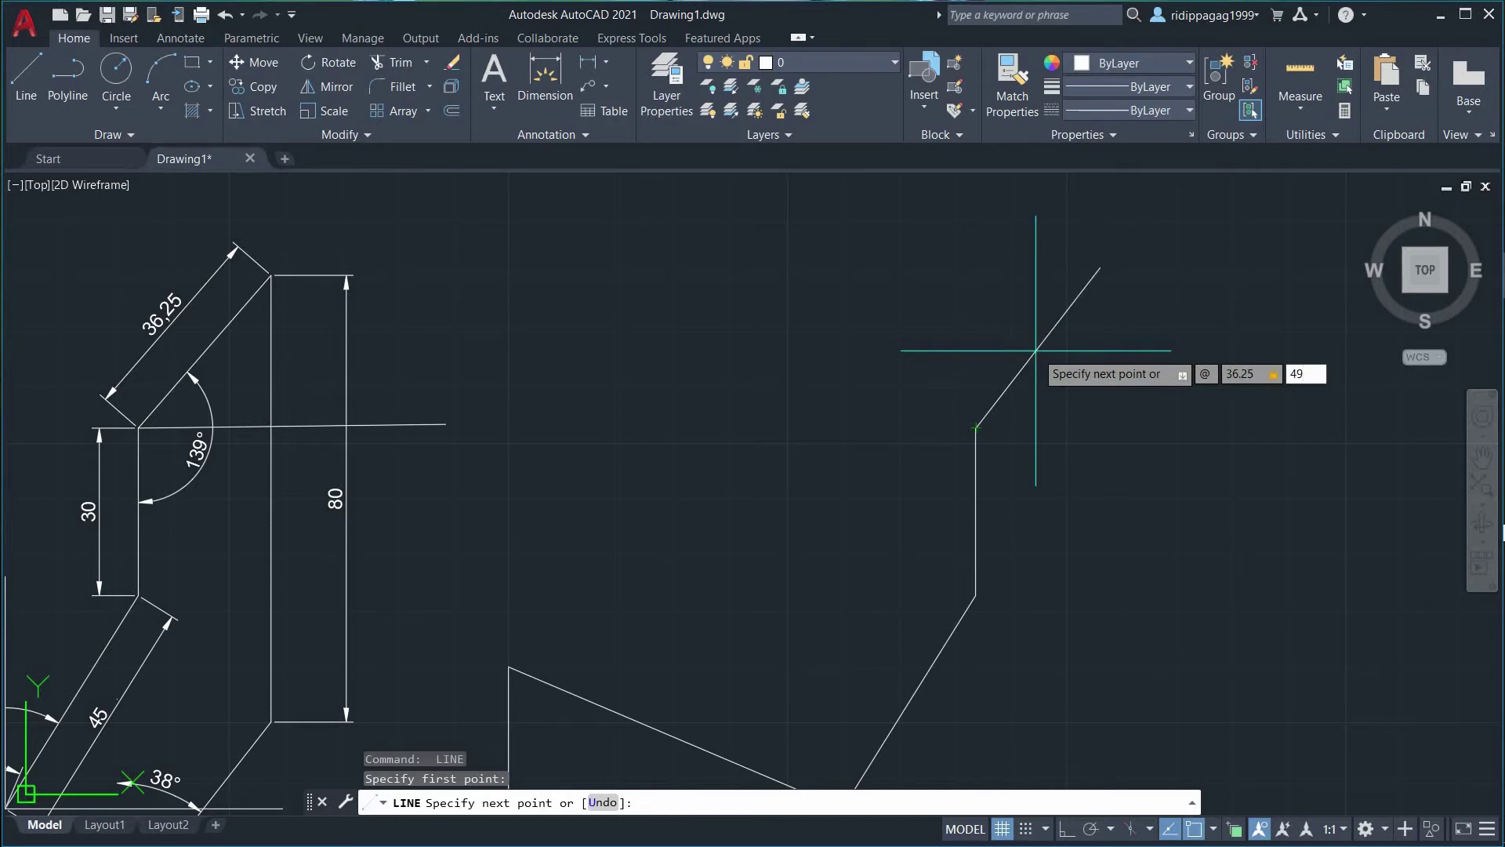
key(Return)
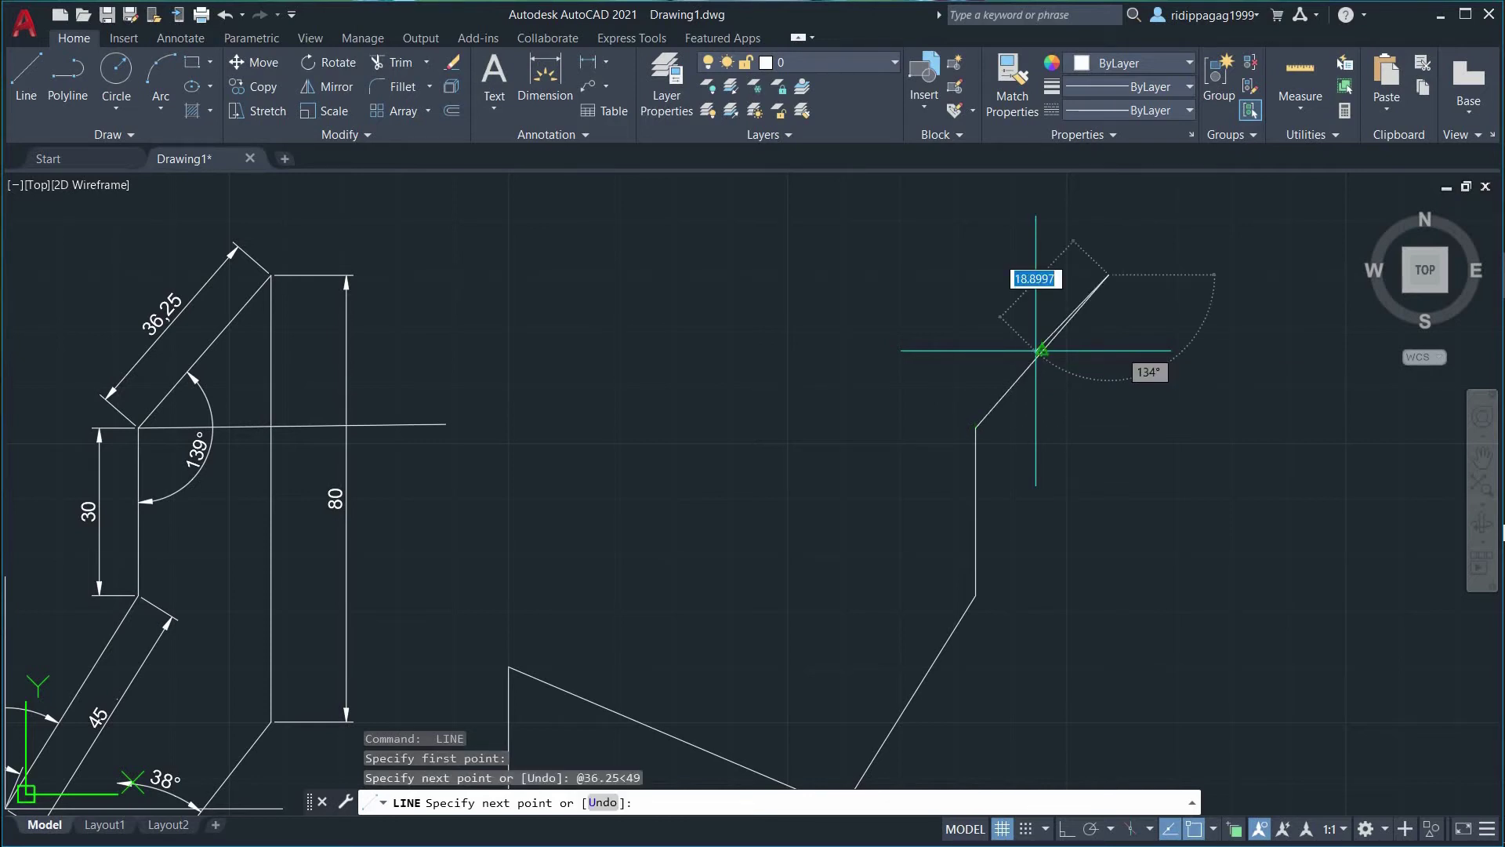
Continue the line from the end of the 36.25-unit segment with an 80-unit segment at 270°.
middle_drag(1150, 586, 1145, 425)
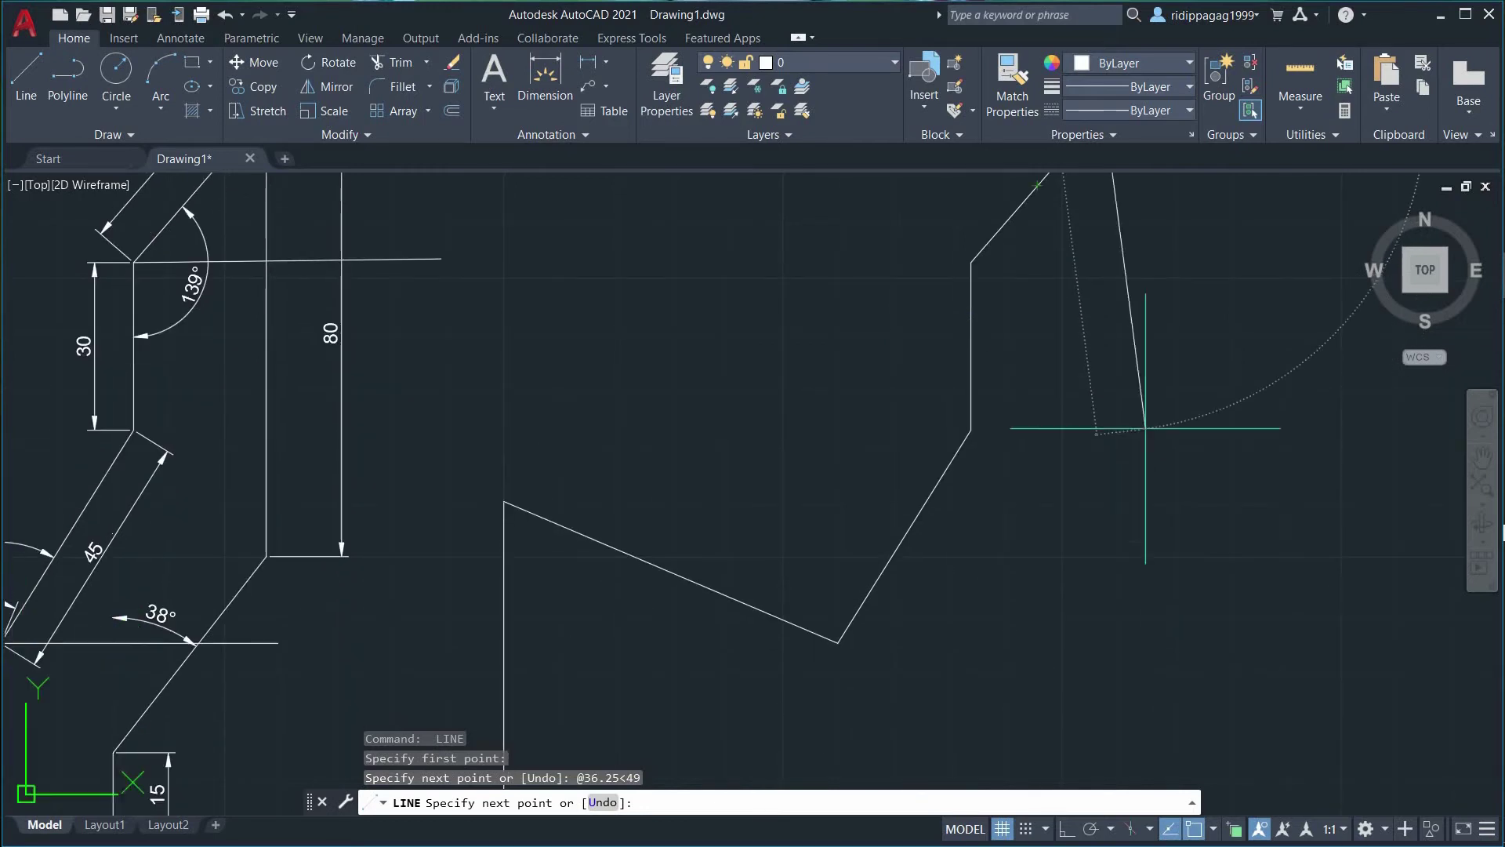
middle_drag(1186, 479, 1104, 638)
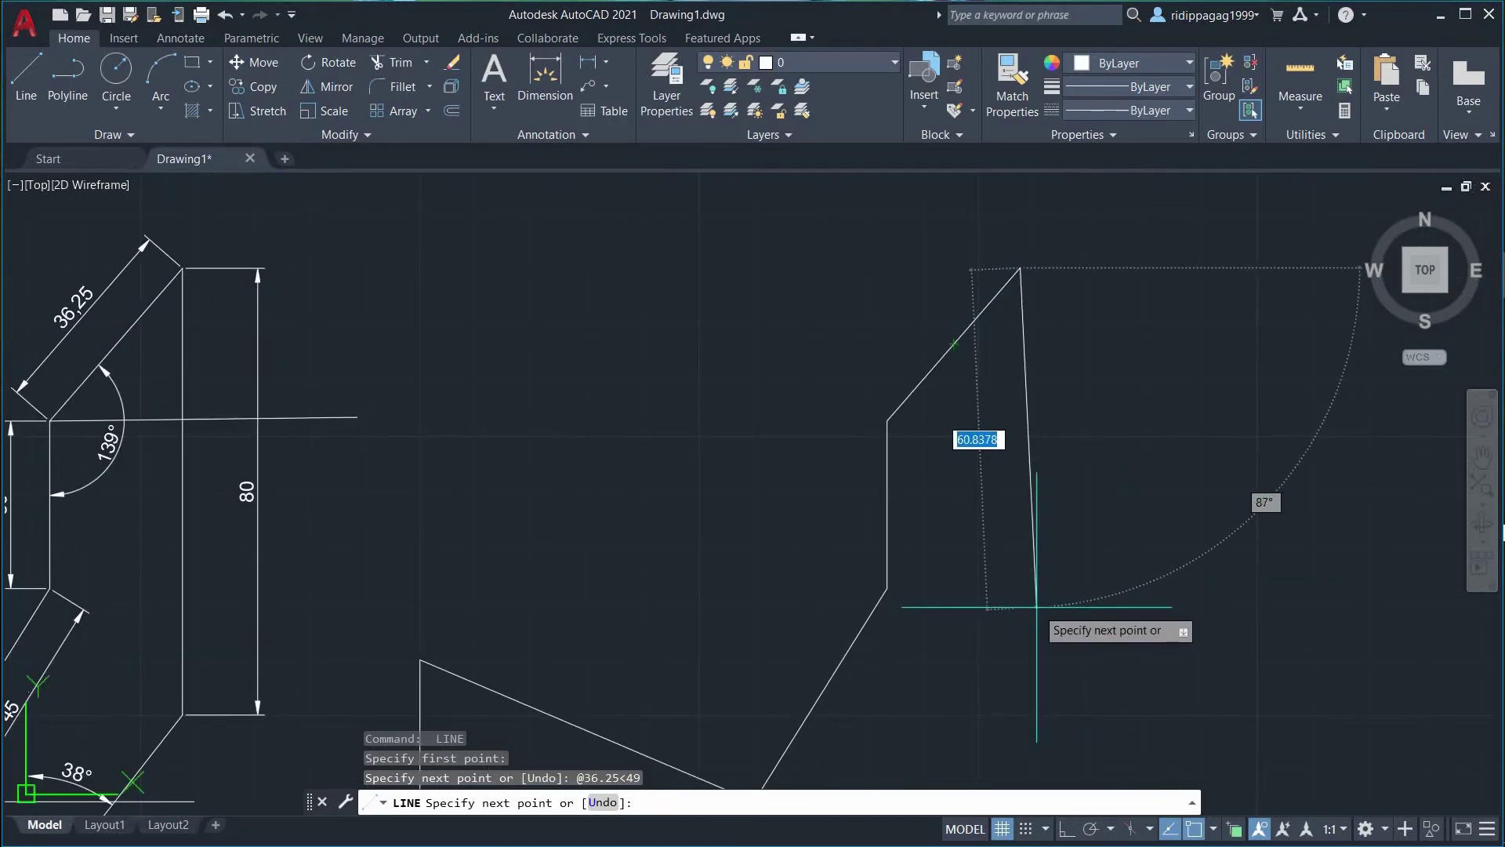
text(@)
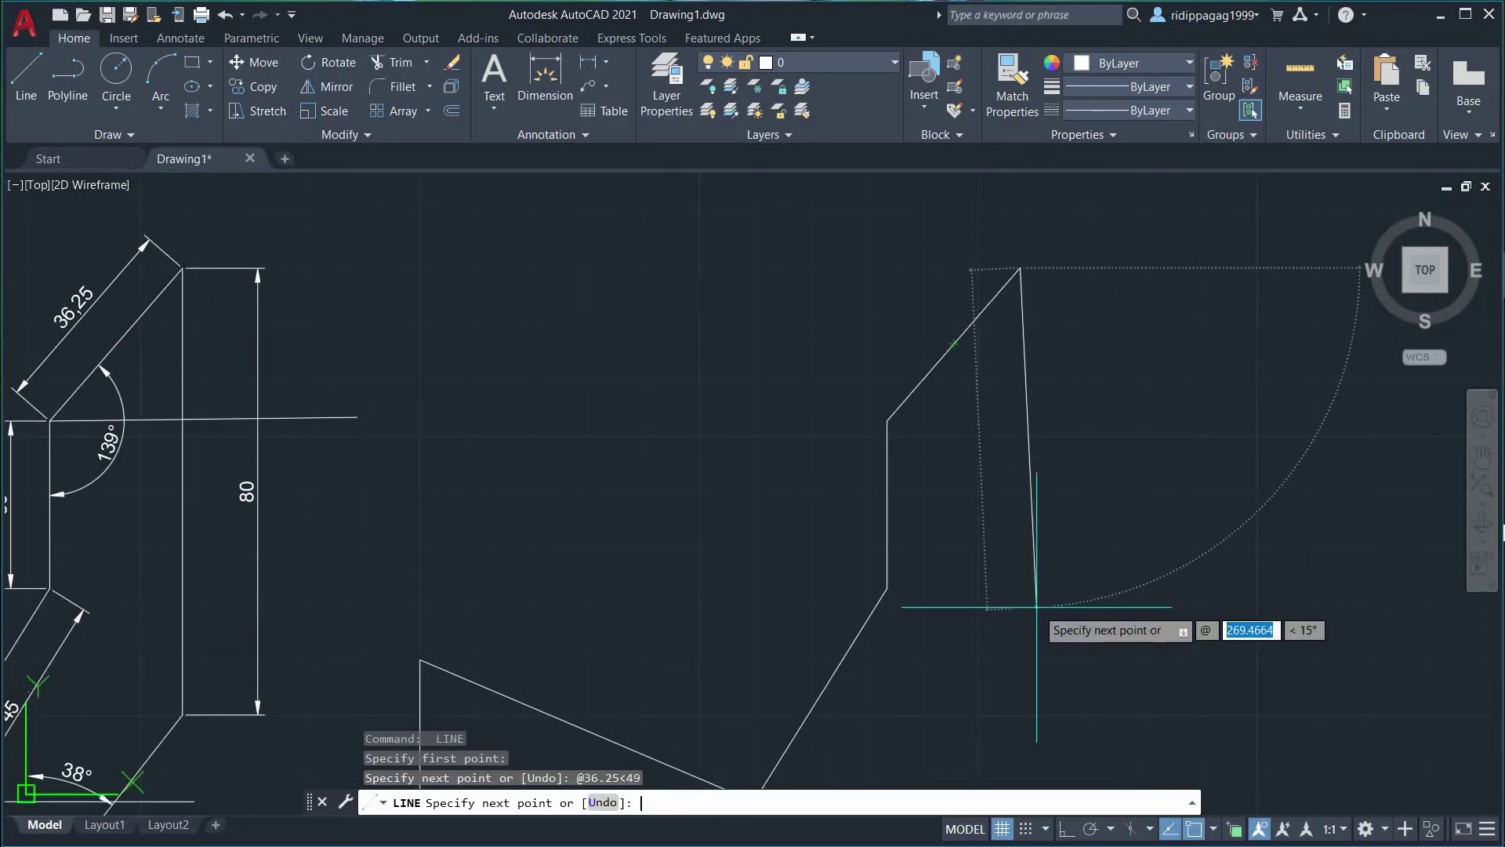
scroll(1039, 614, down, 2)
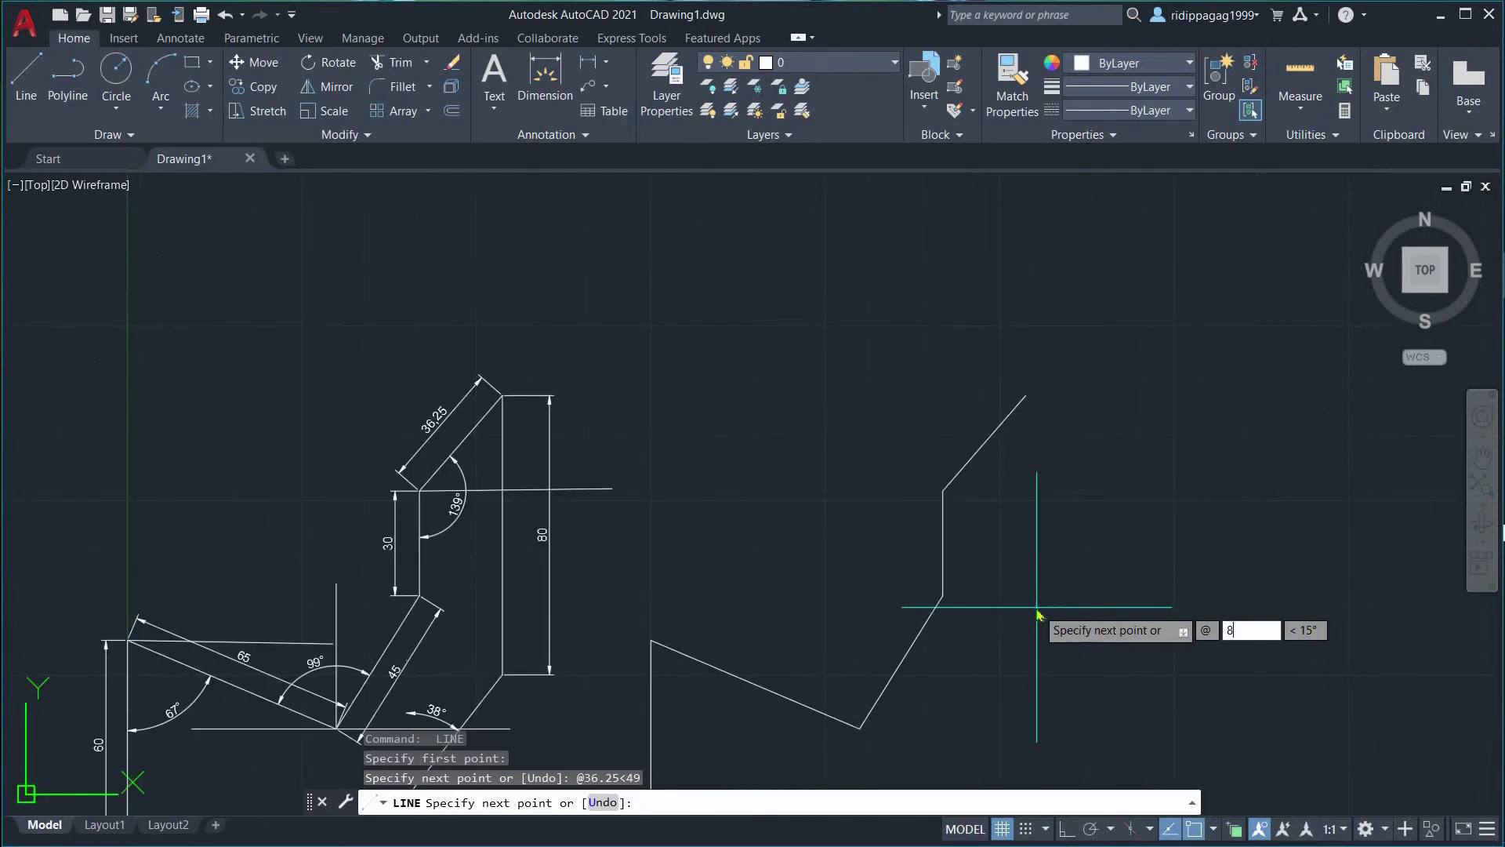
text(80)
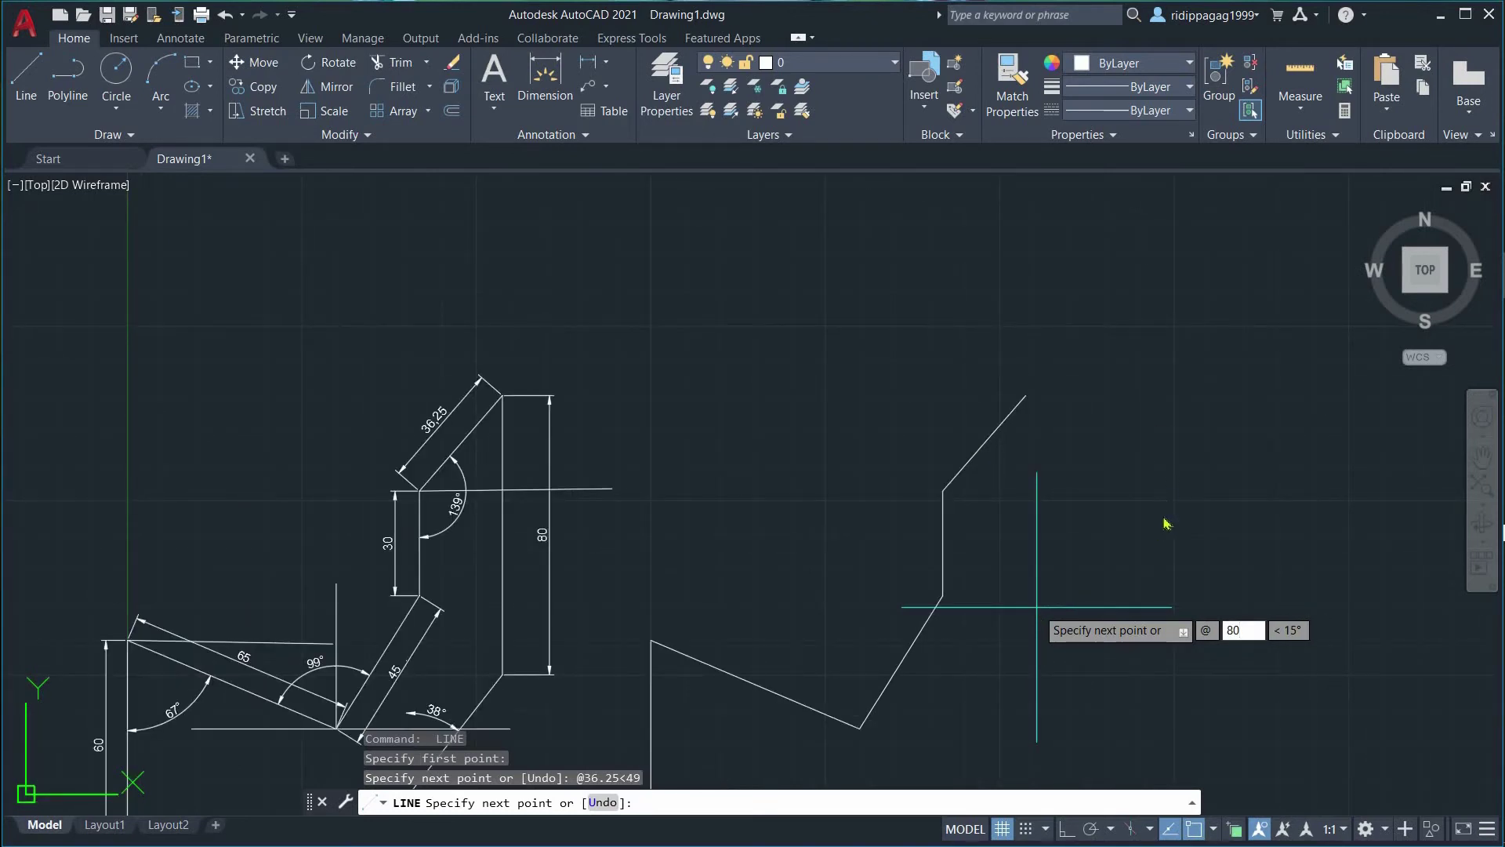
scroll(1107, 430, down, 2)
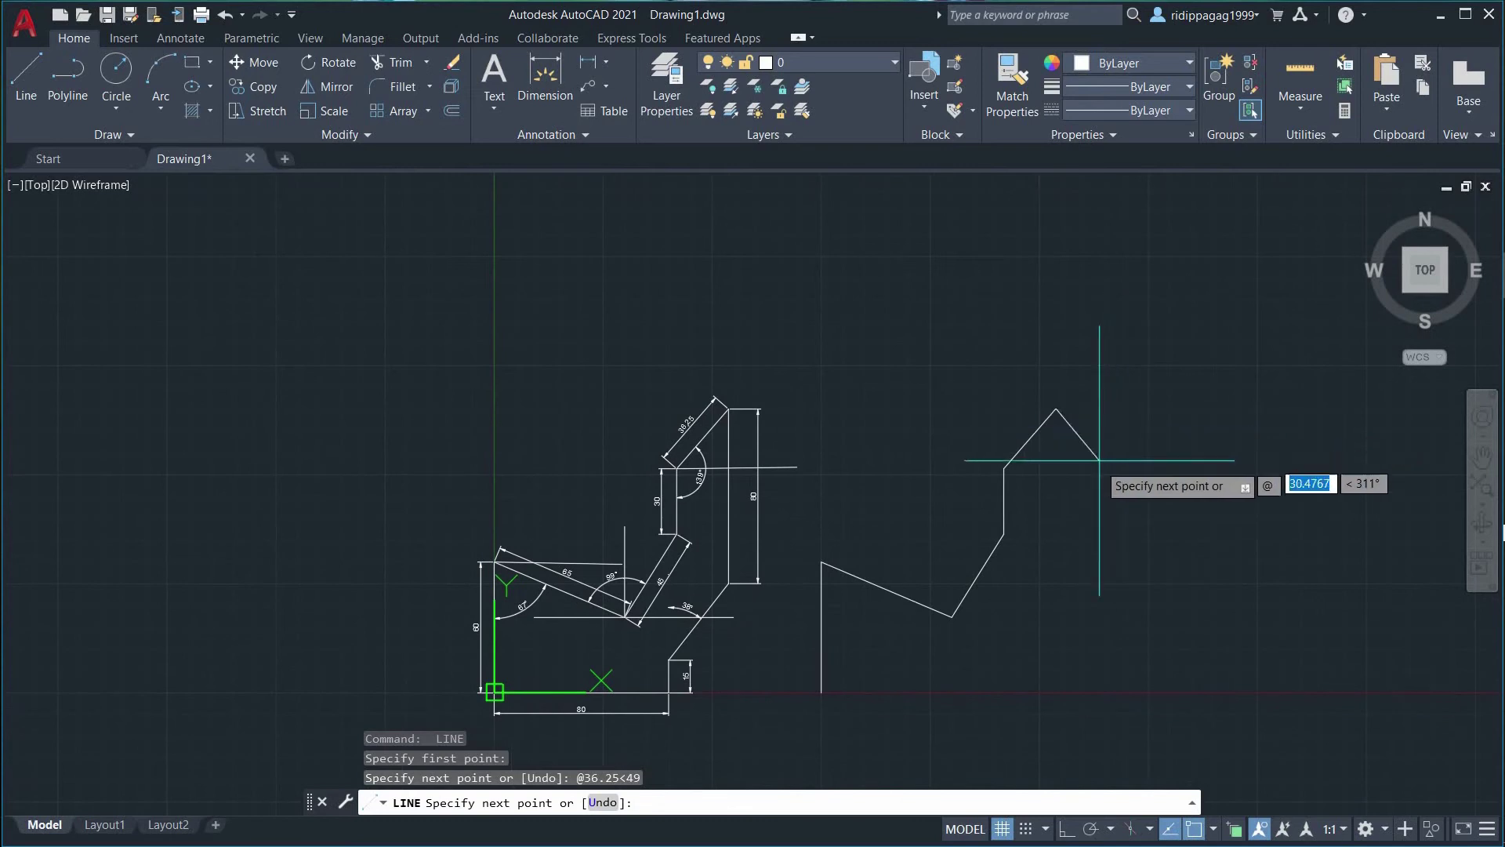
middle_drag(1075, 586, 944, 476)
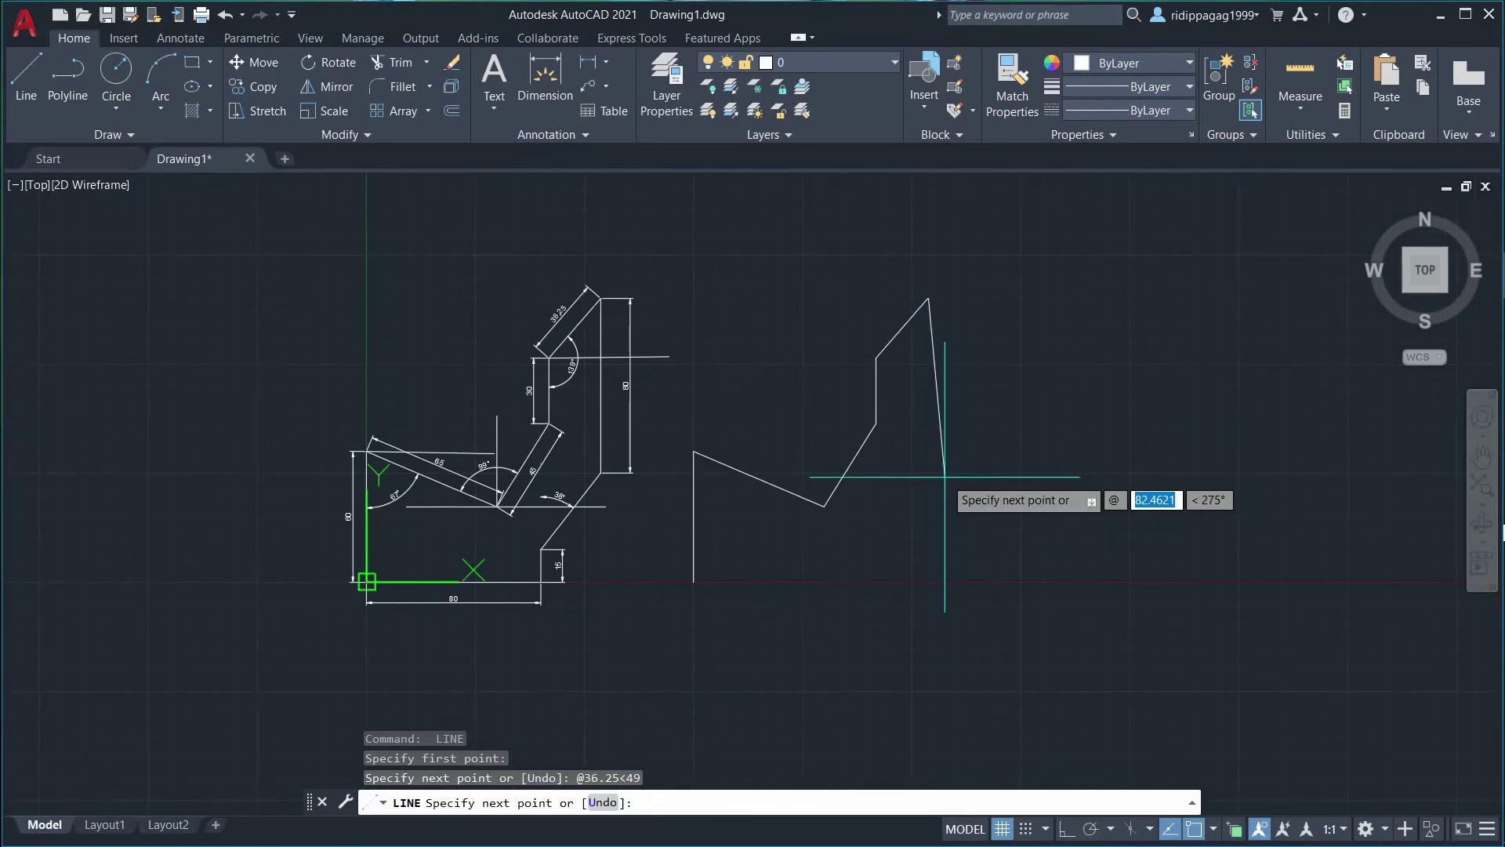
key(Tab)
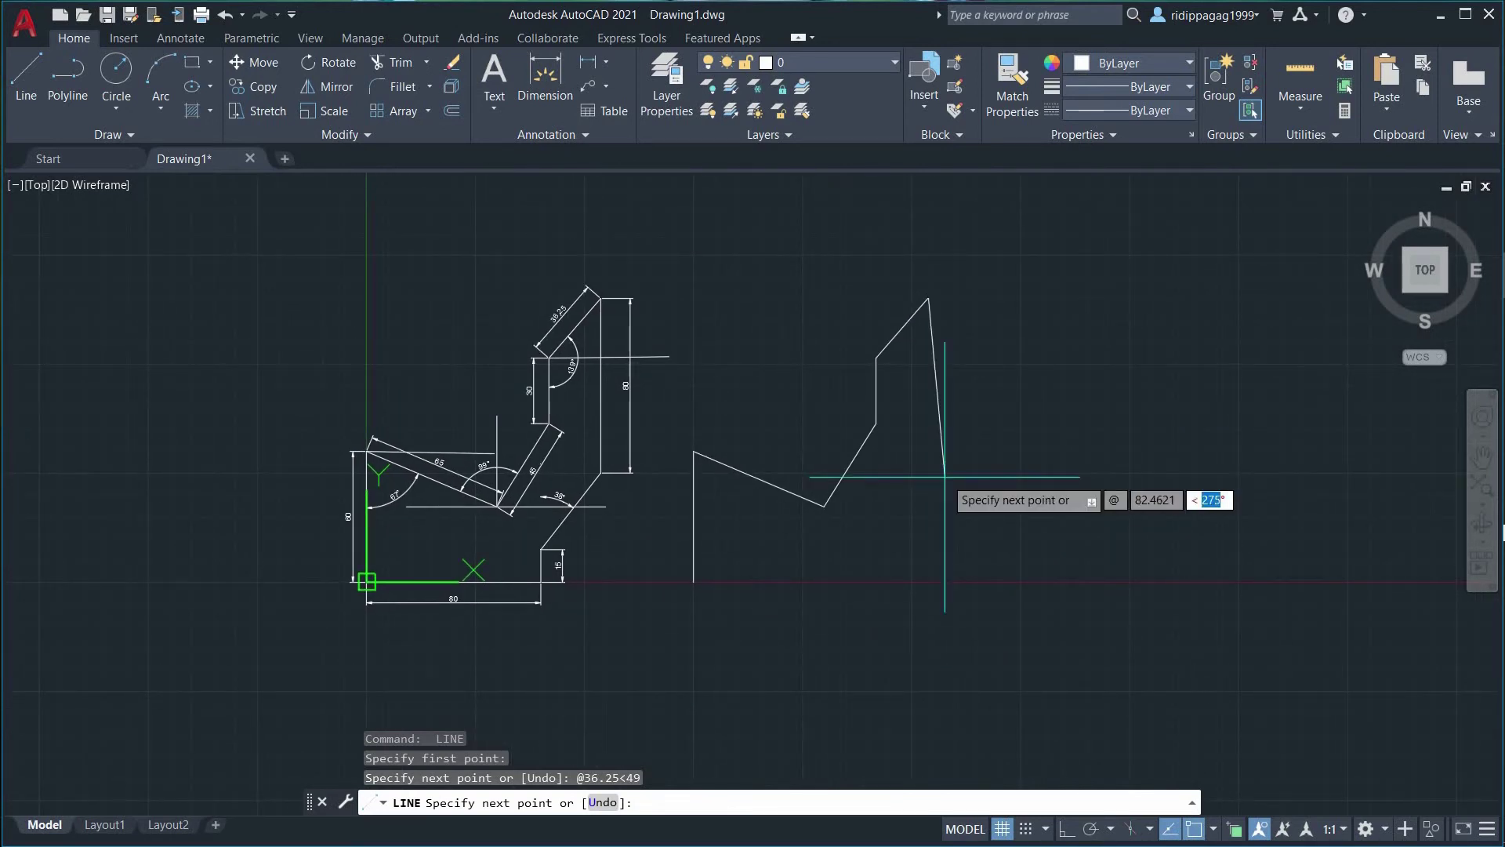
key(Tab)
text(80)
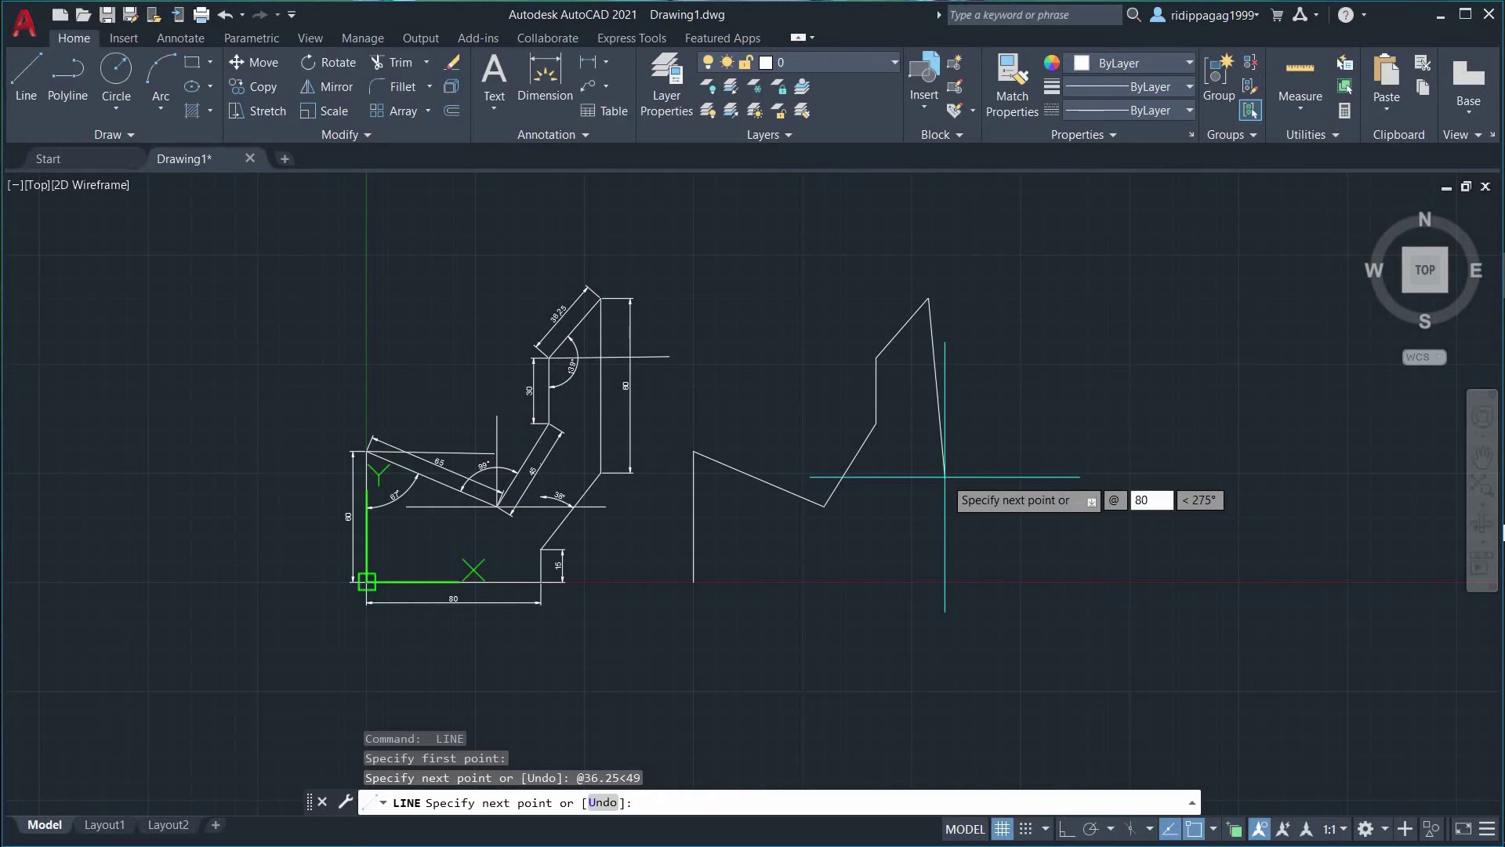
key(Tab)
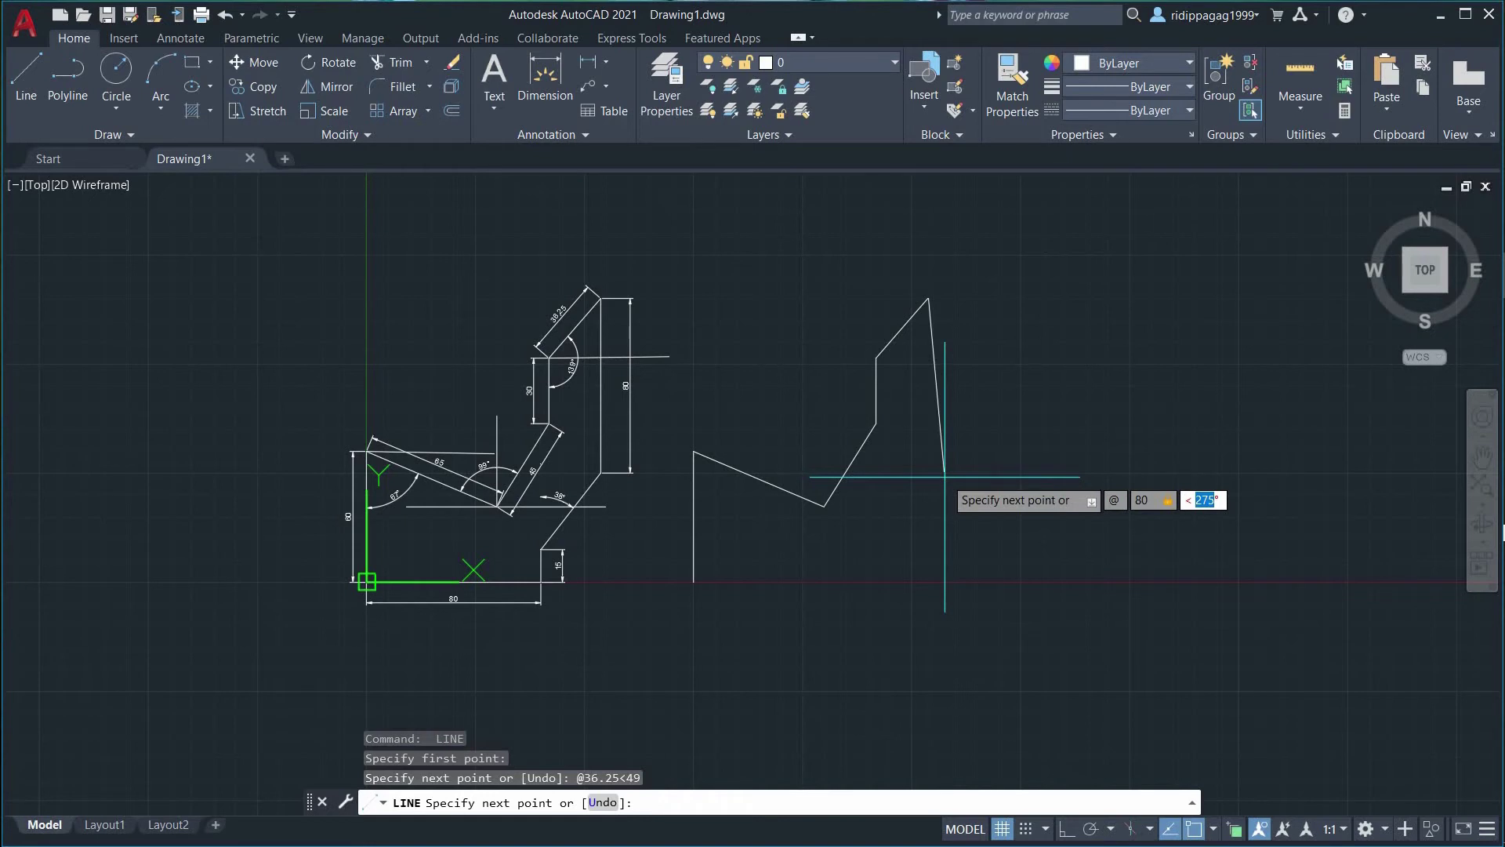
text(2)
key(Return)
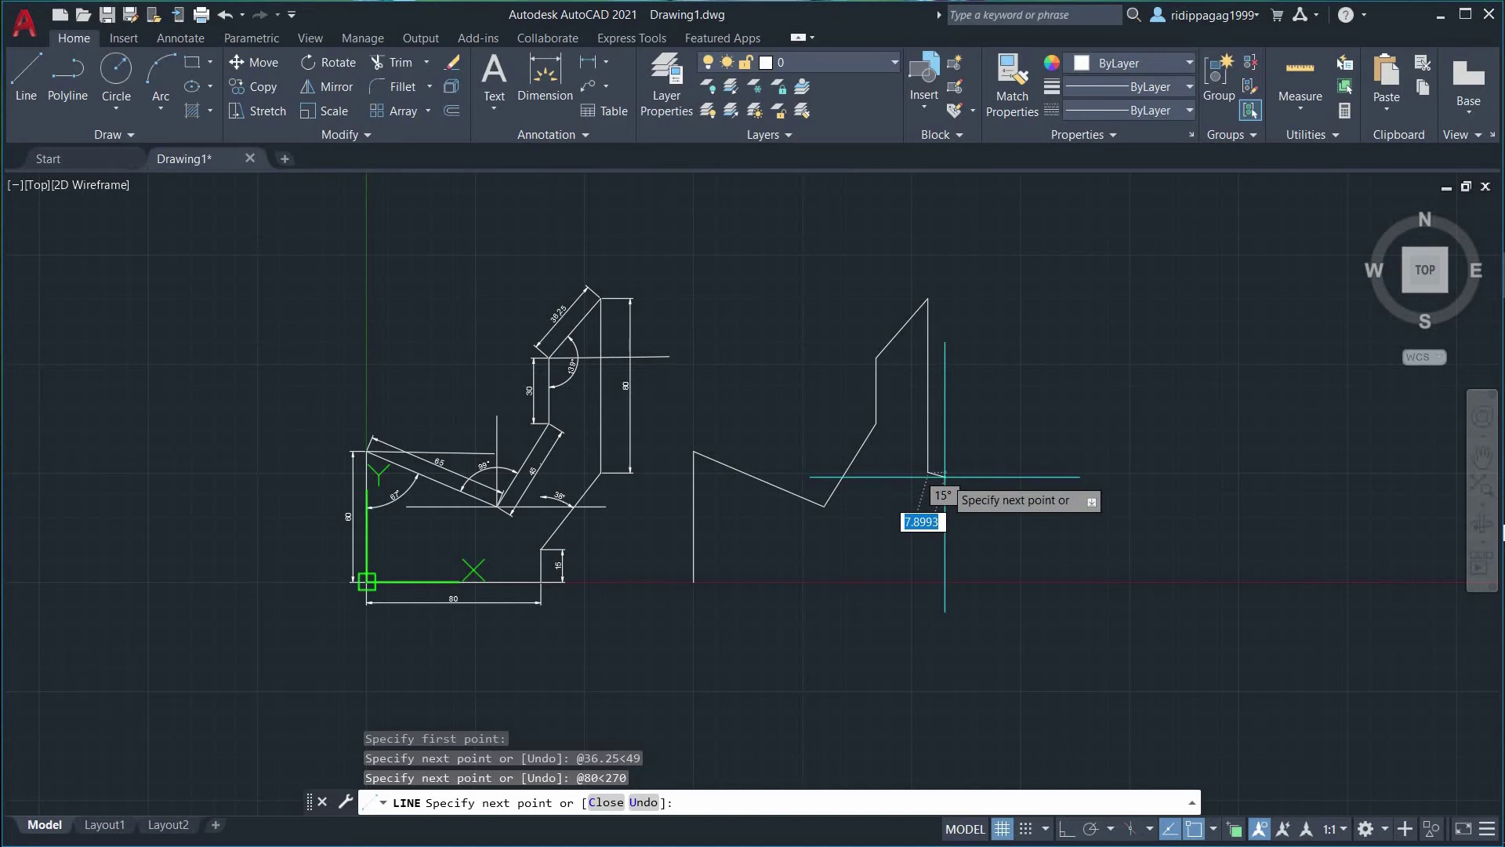
Undo the last 80-unit segment, redraw it 80 units long at -90° from the same vertex, and end the line.
key(ctrl+z)
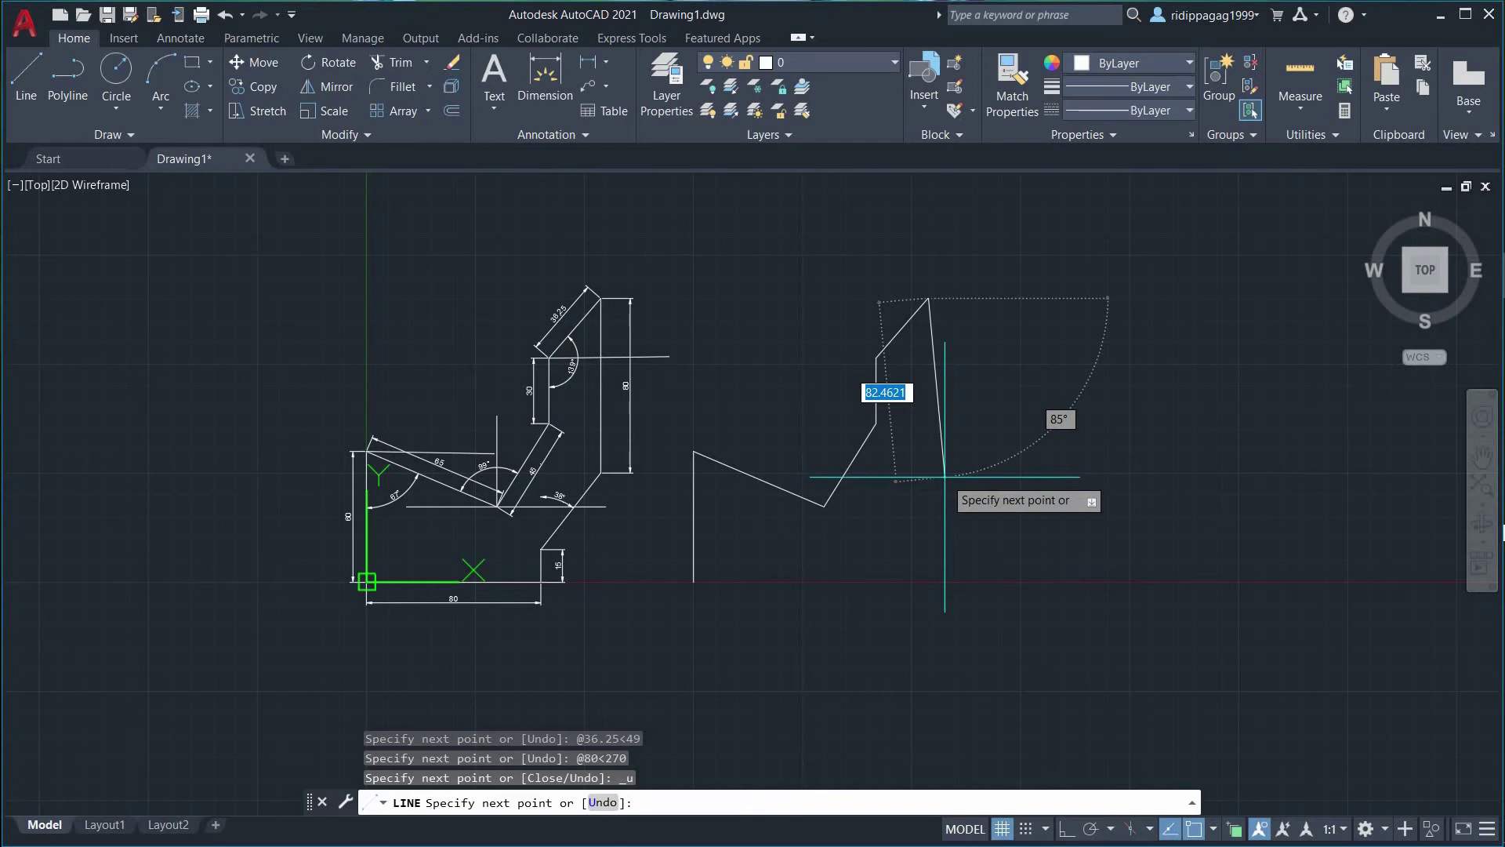
text(@)
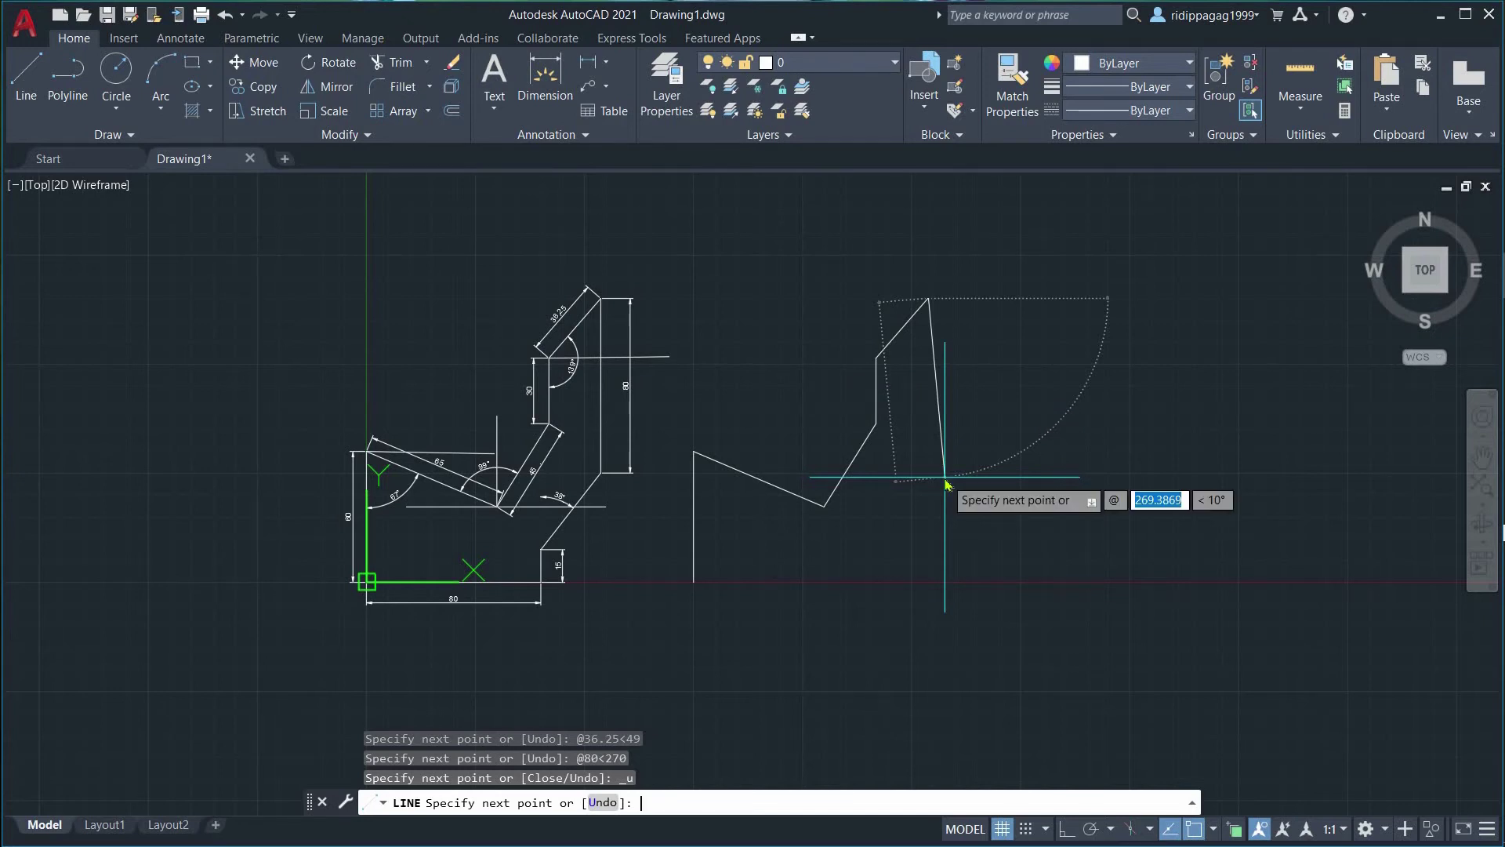
text(80)
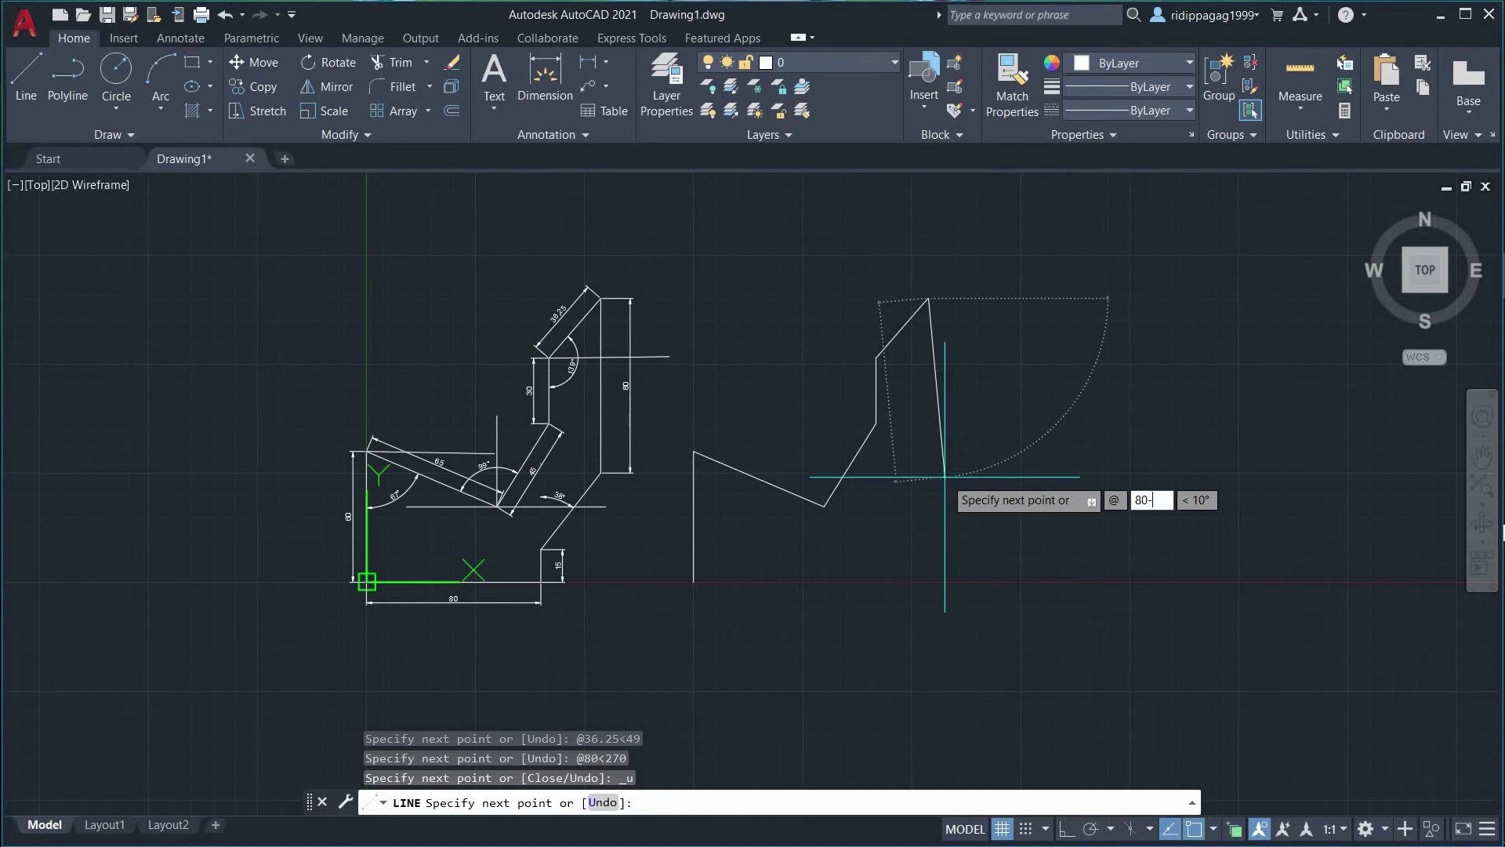
key(Tab)
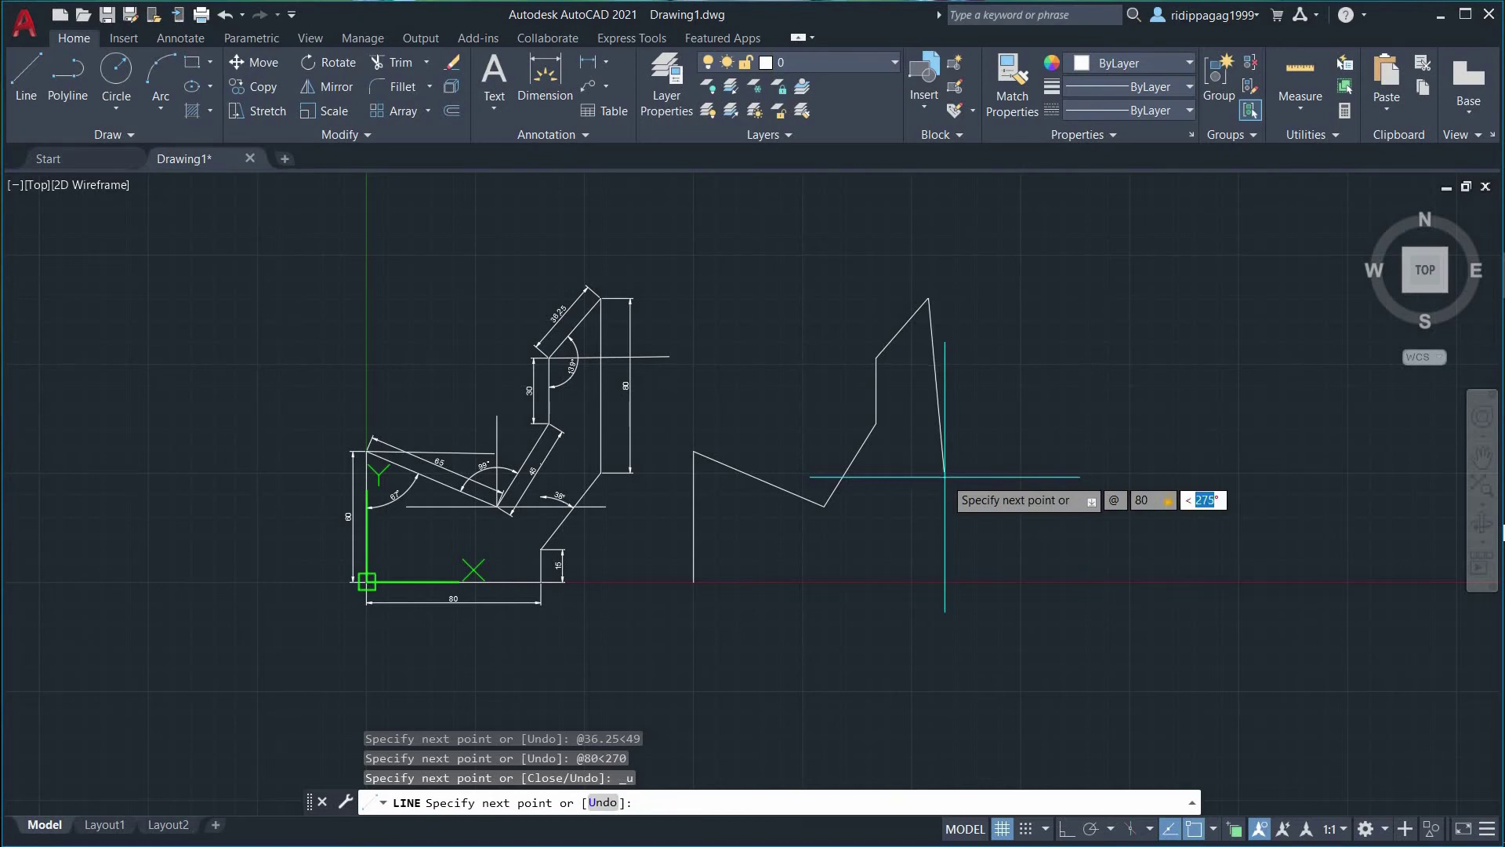
text(-90)
key(Return)
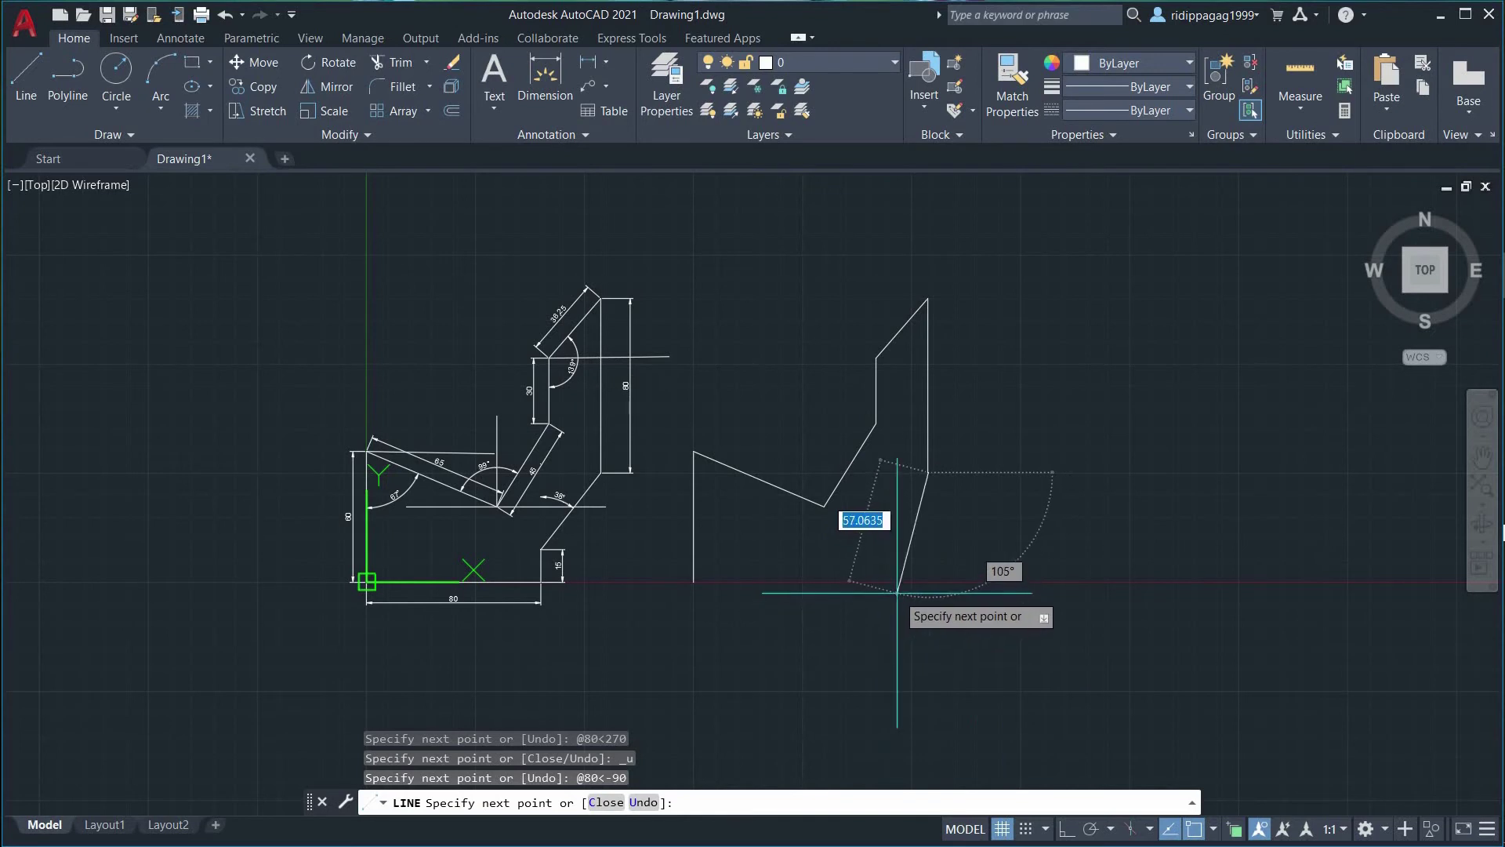
scroll(897, 591, up, 2)
middle_drag(897, 580, 901, 598)
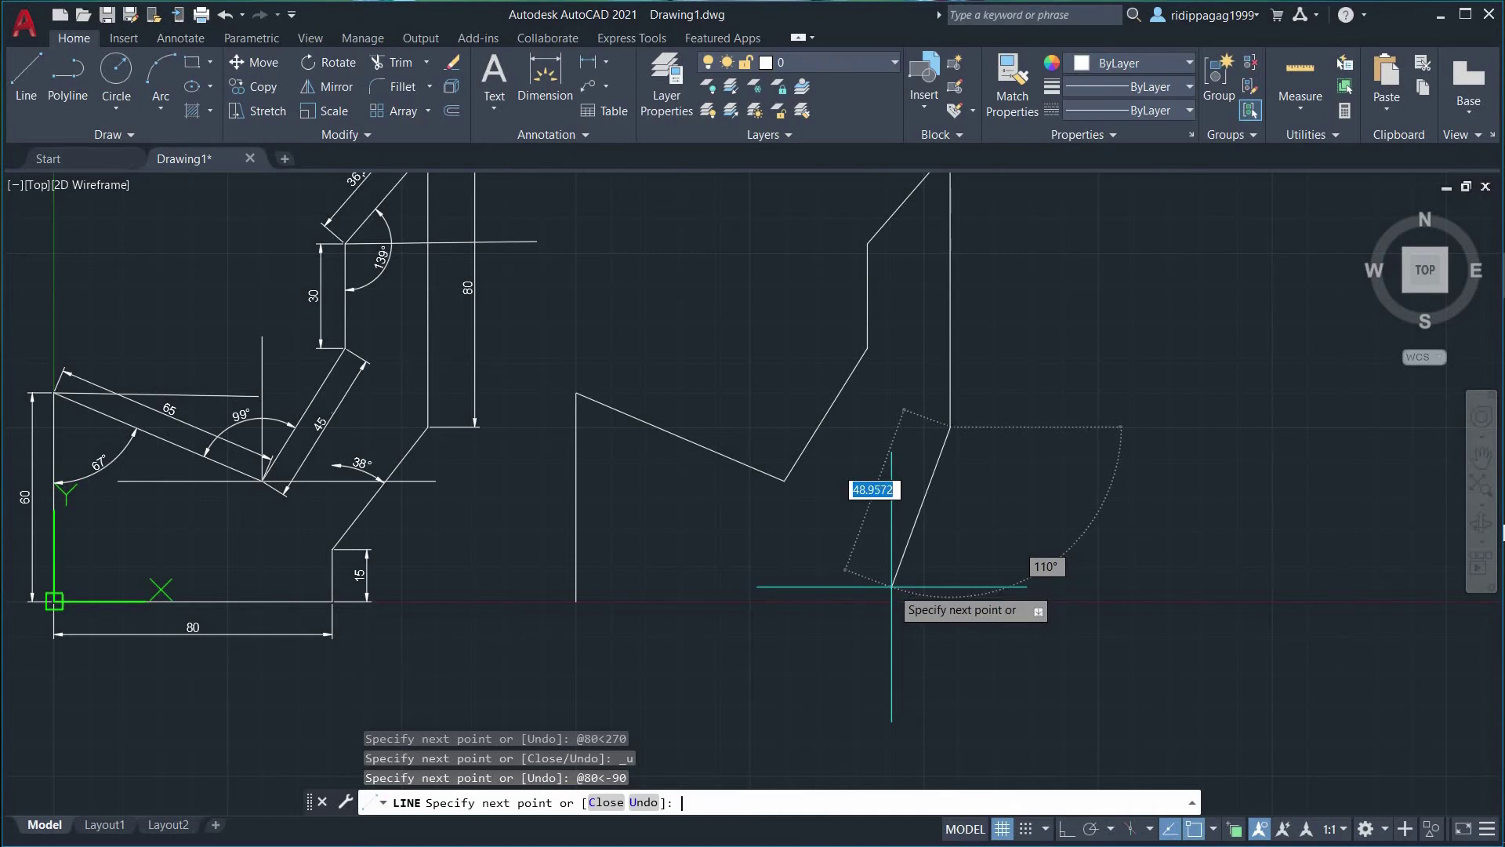
key(Return)
Draw a horizontal helper line leftward from the lower end of the reference profile's 80 vertical edge to its slanted 45 edge.
mouse_move(504, 540)
middle_down()
mouse_move(525, 551)
mouse_move(776, 528)
middle_up()
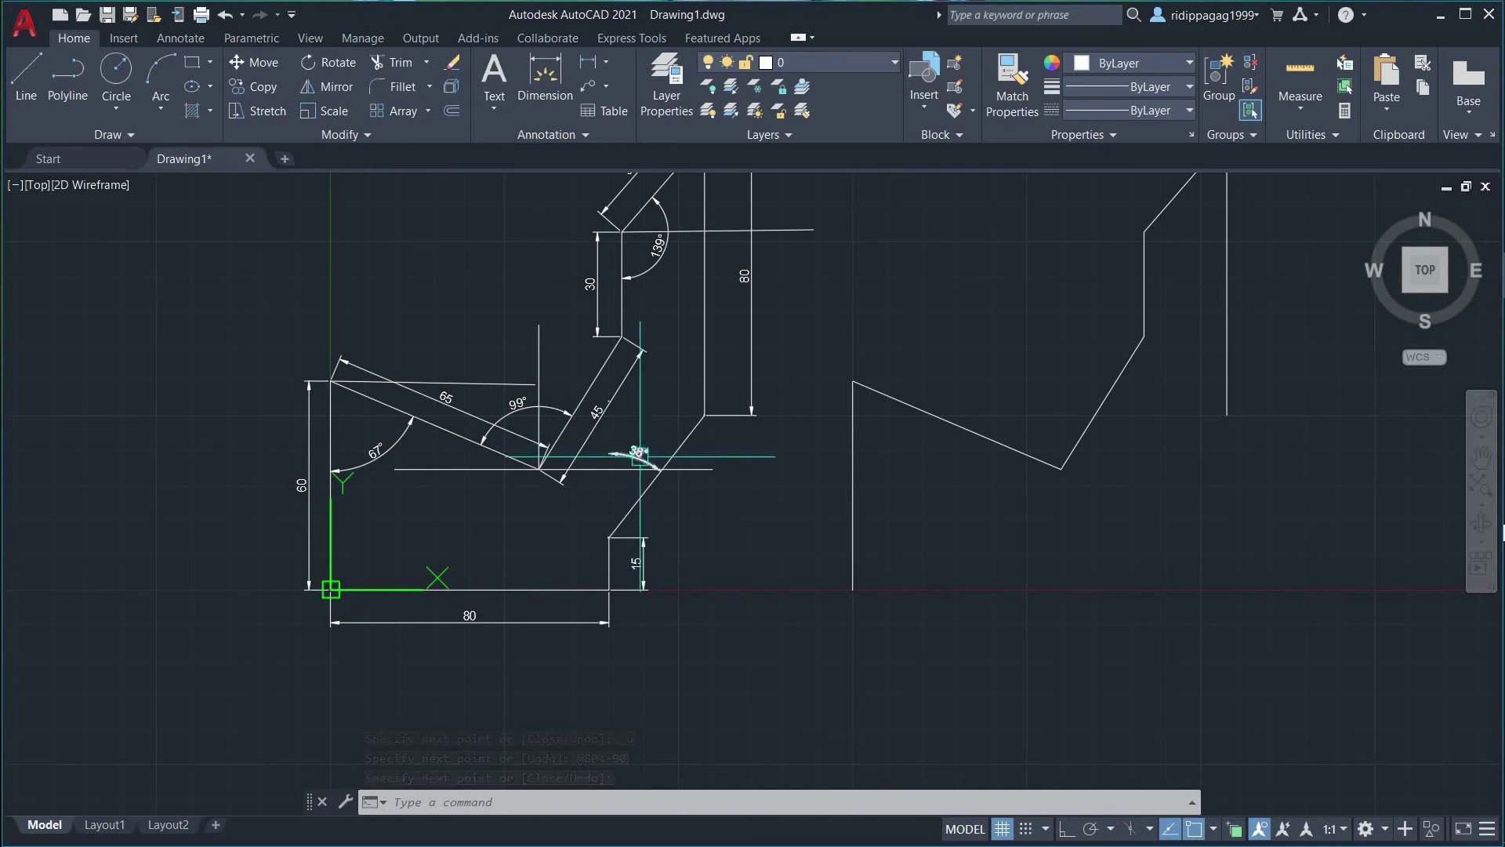
scroll(726, 510, up, 2)
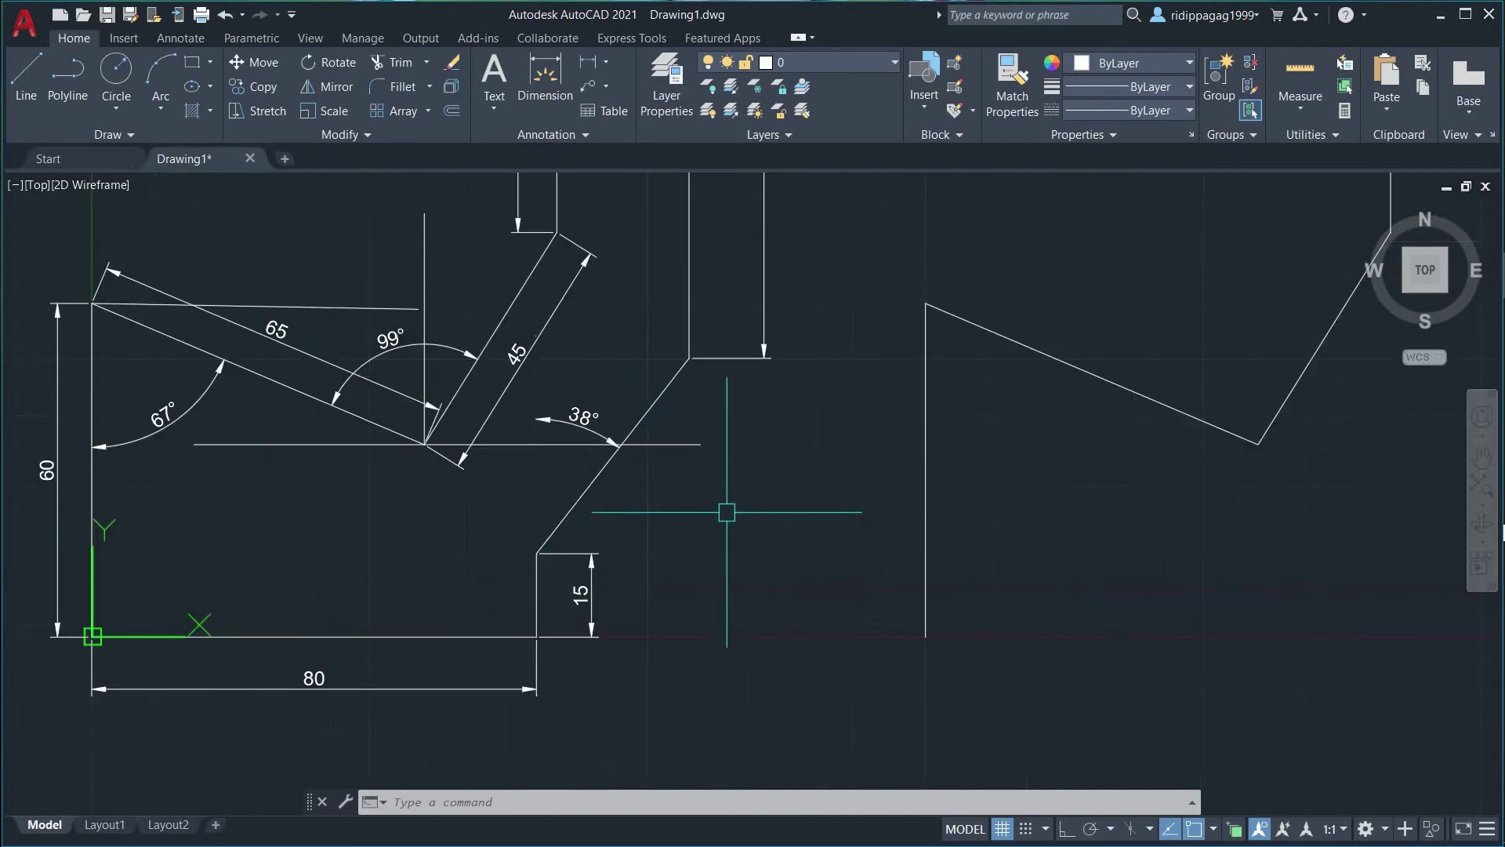
middle_drag(726, 510, 757, 538)
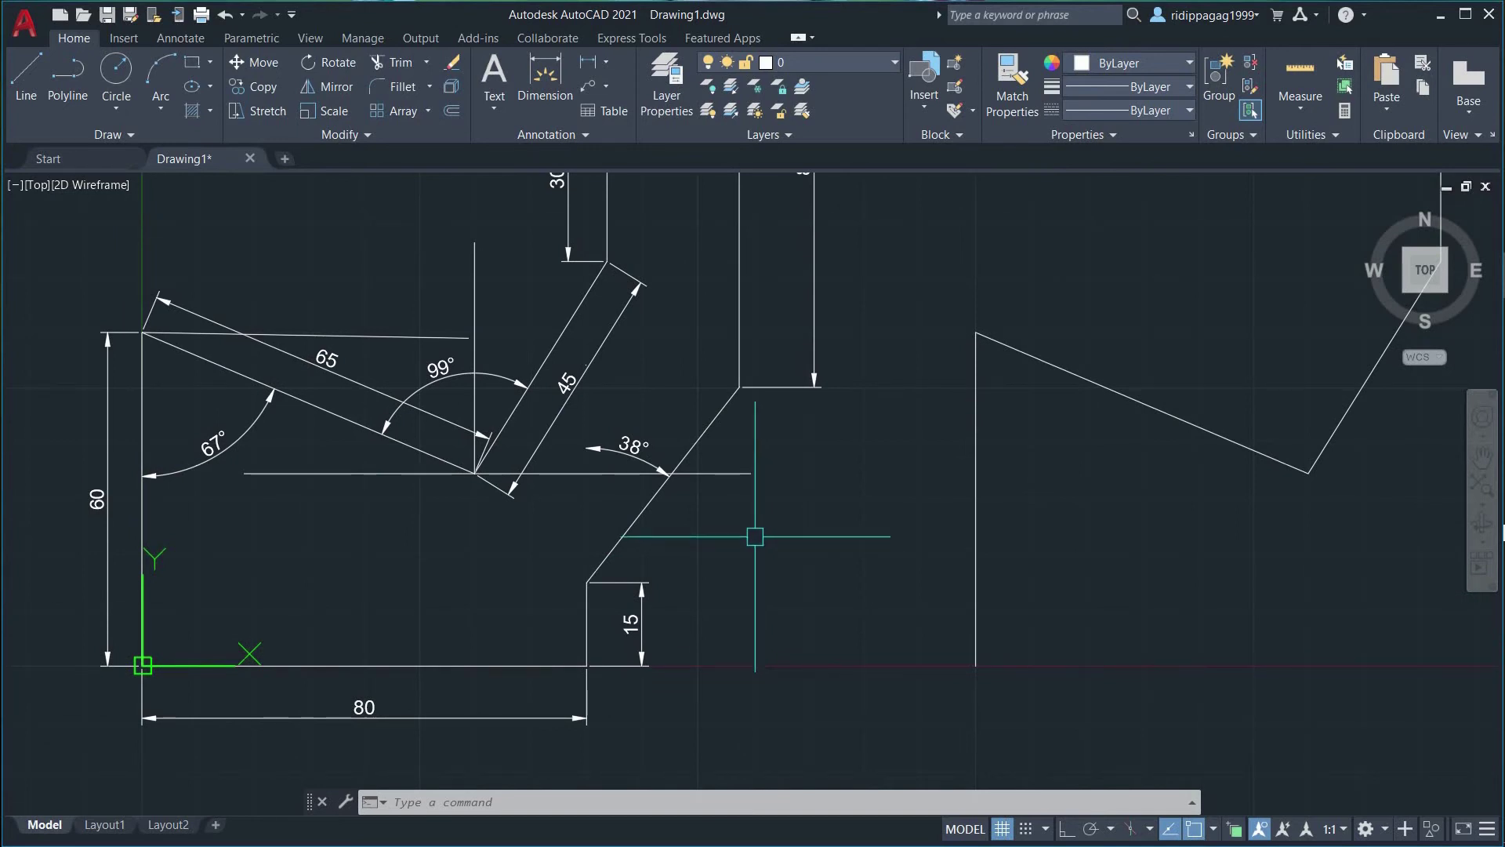
text(line)
key(Return)
click(739, 387)
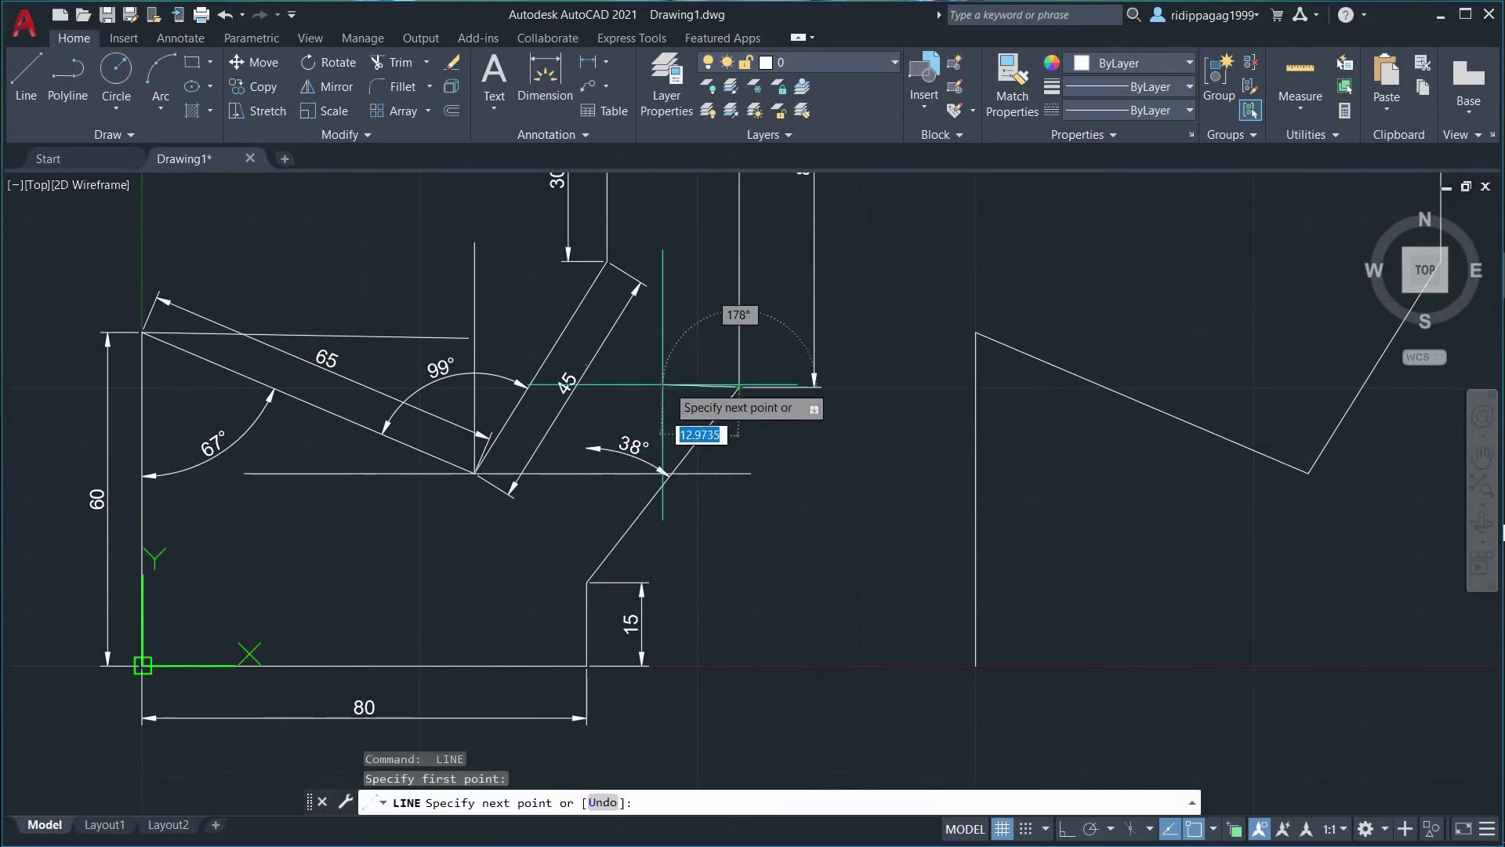
click(527, 386)
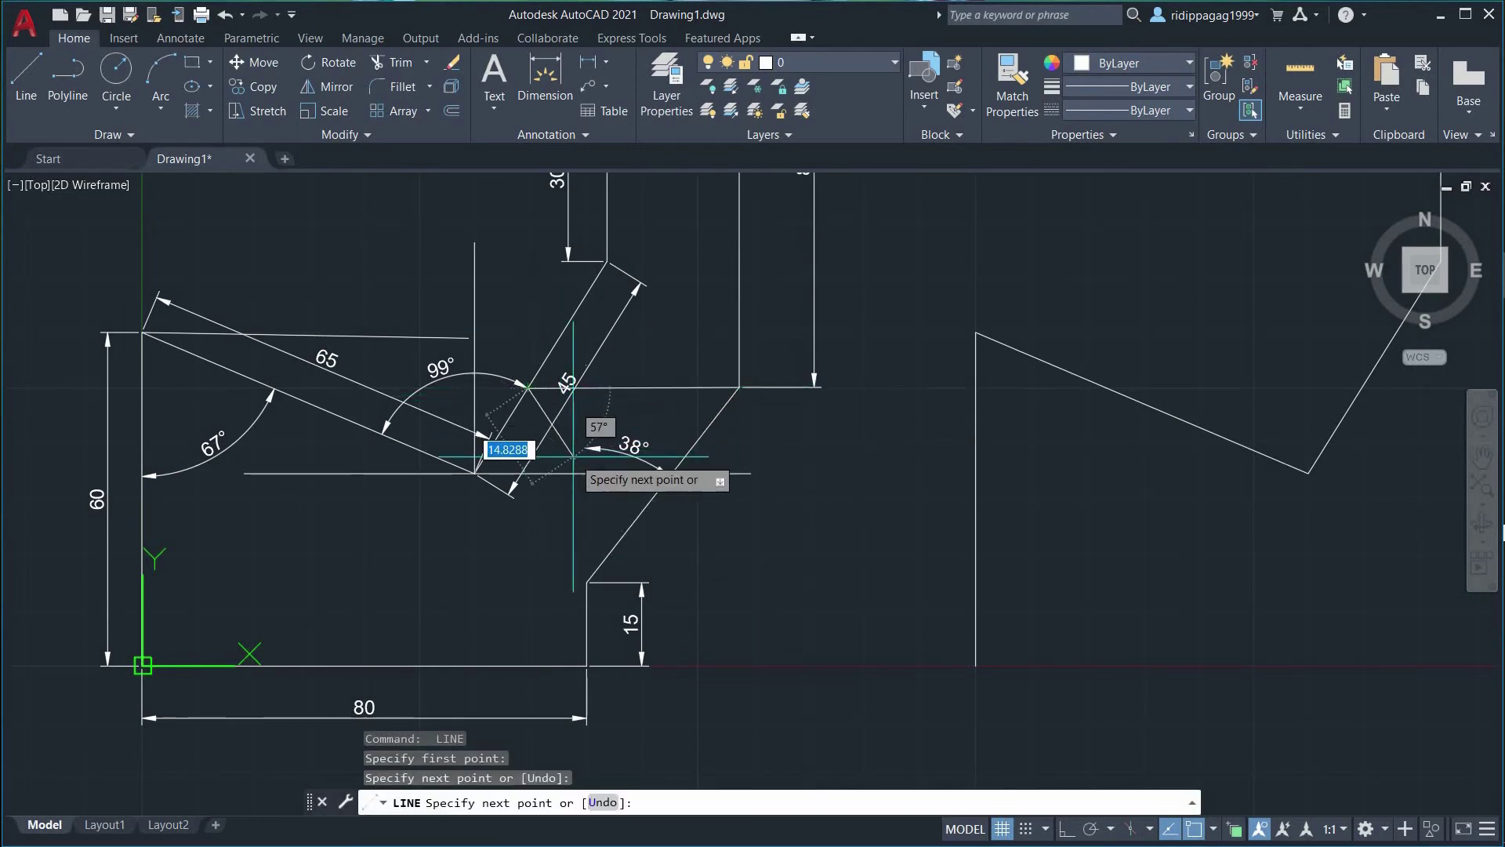
key(Return)
Draw vertical helper lines up from the top of the reference 15 edge and down from the lower end of the reference 80 vertical edge.
key(Return)
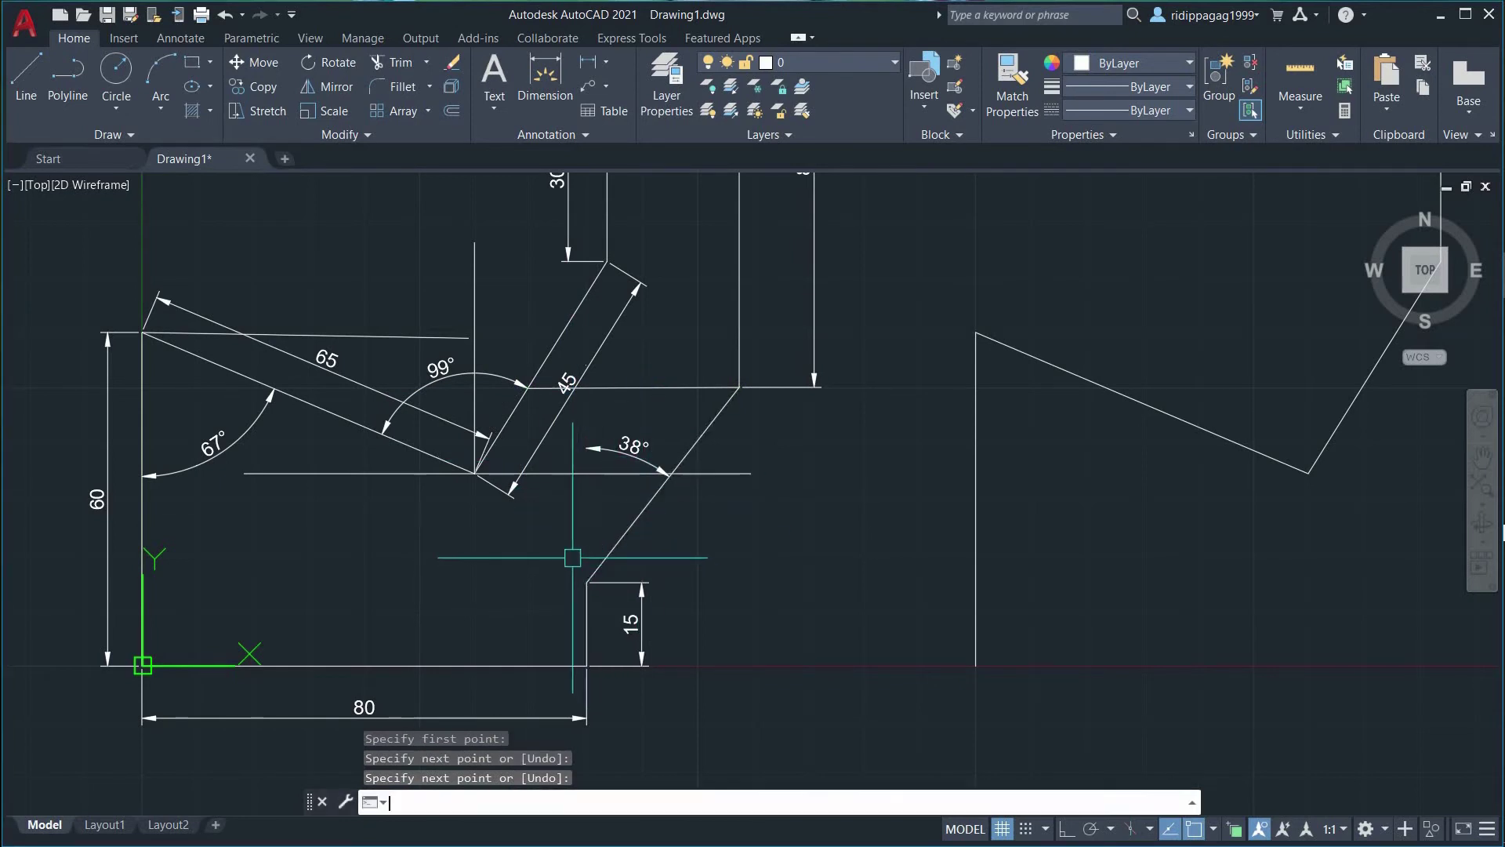
click(587, 581)
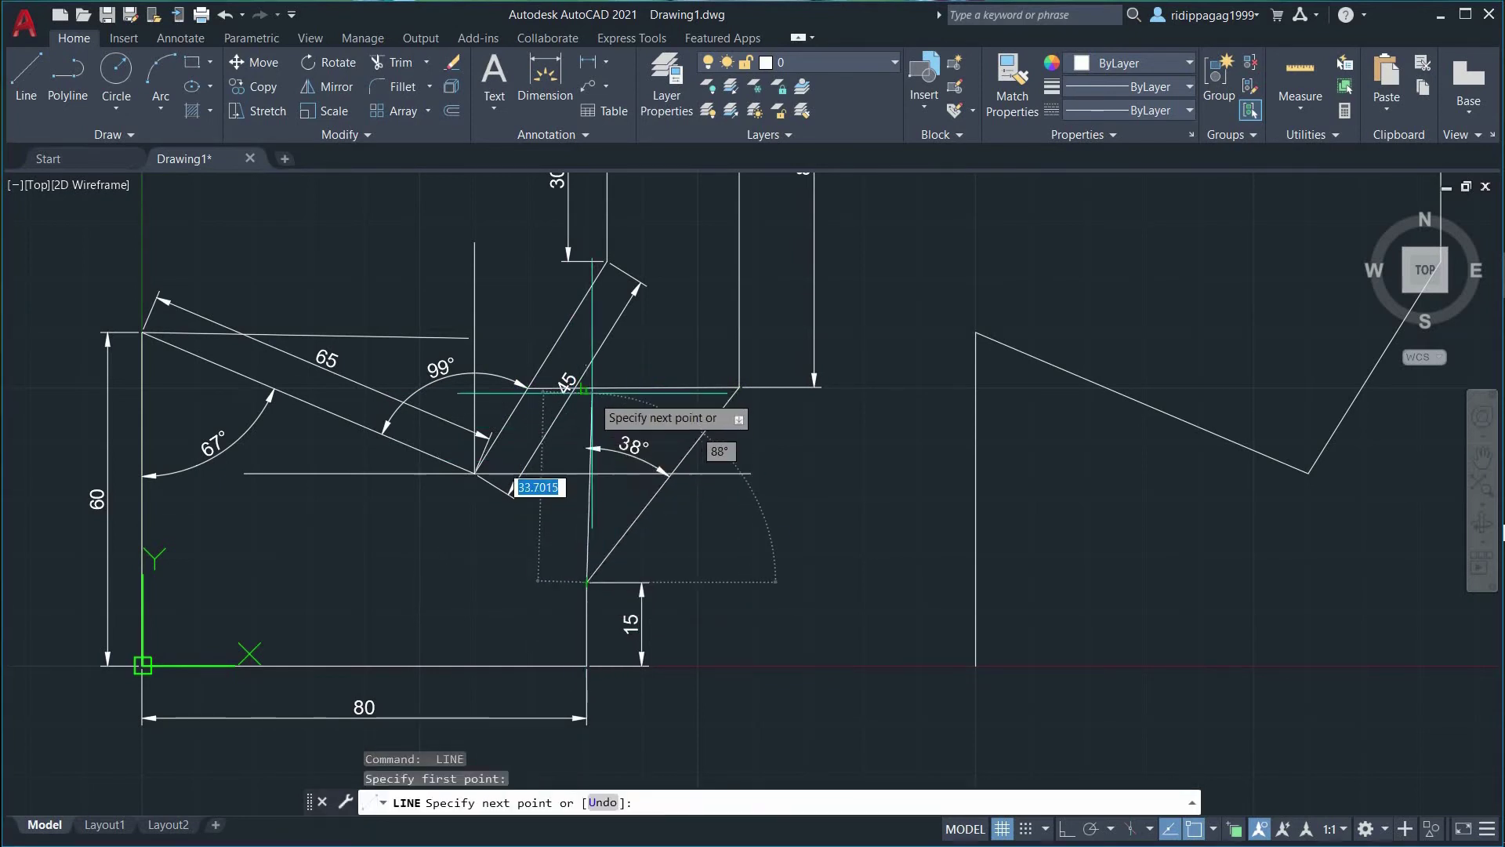
click(586, 370)
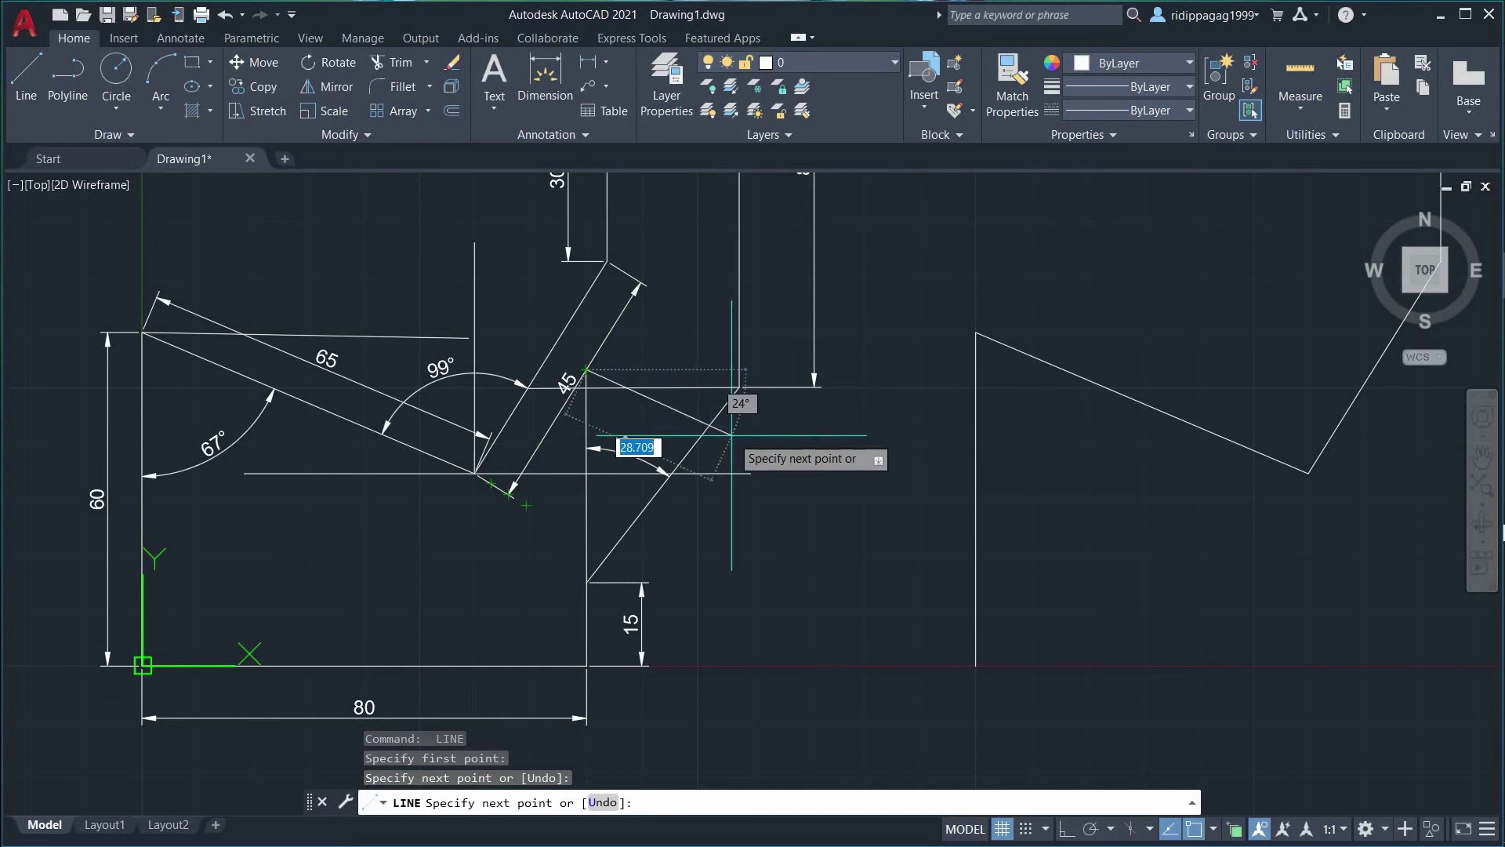
key(Return)
key(Return)
click(739, 388)
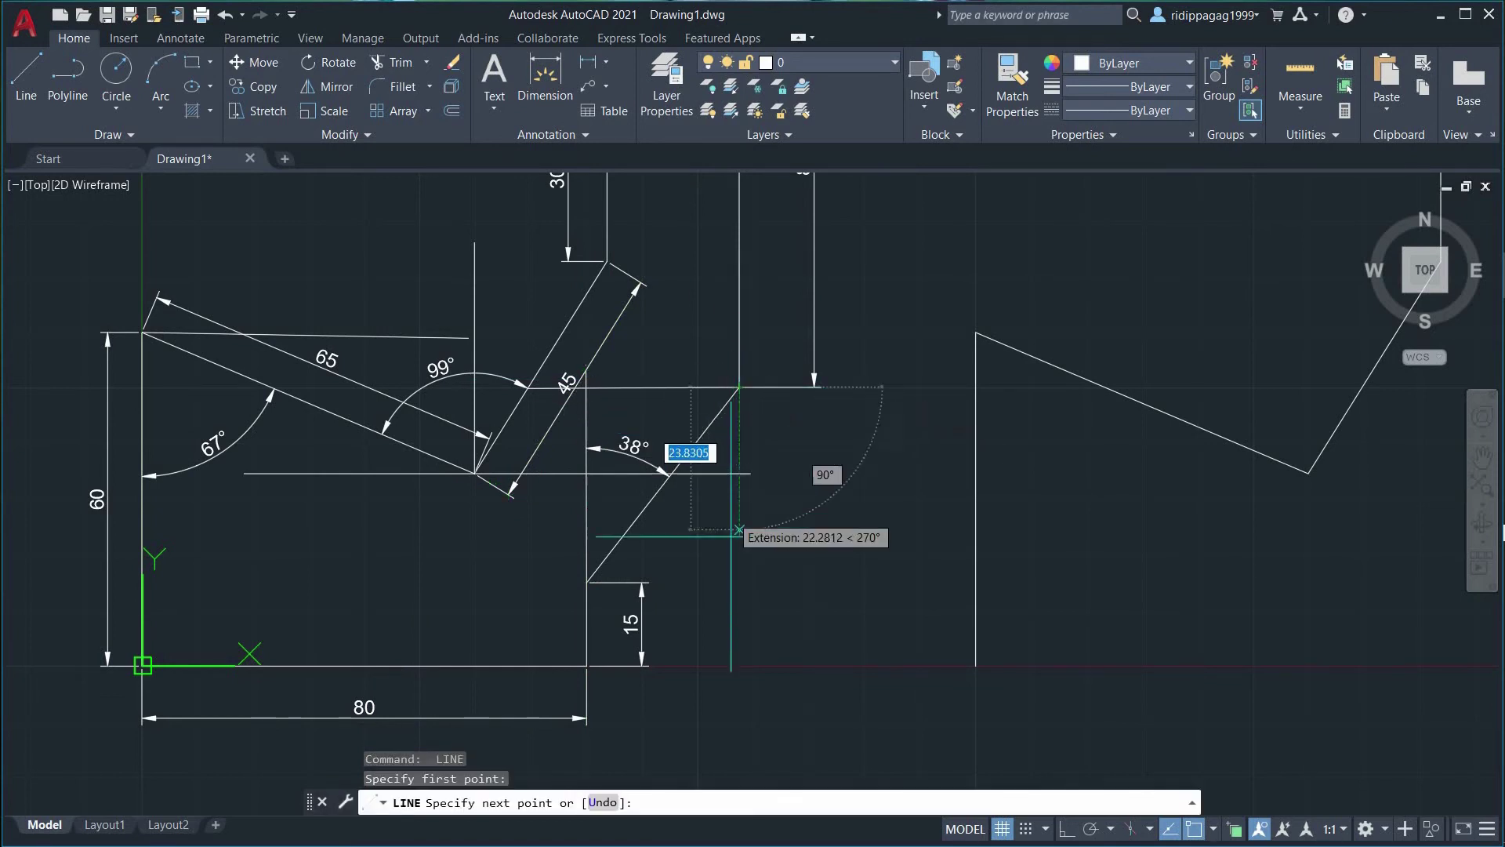
click(740, 616)
key(Return)
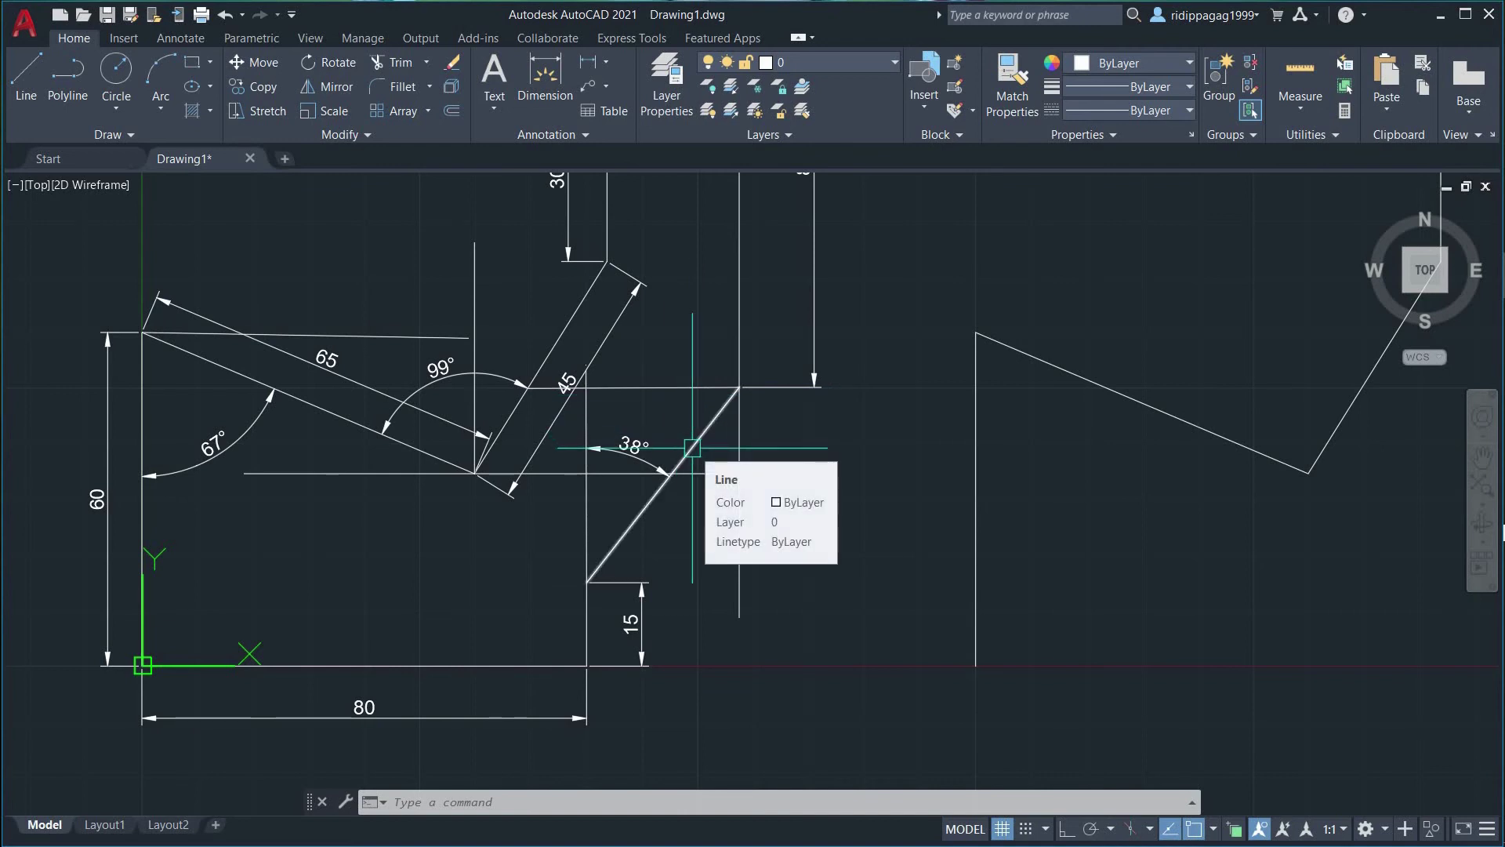
Draw a 100-unit line at 232° from the lower end of the new 80-unit vertical segment and end the line.
scroll(1152, 558, down, 2)
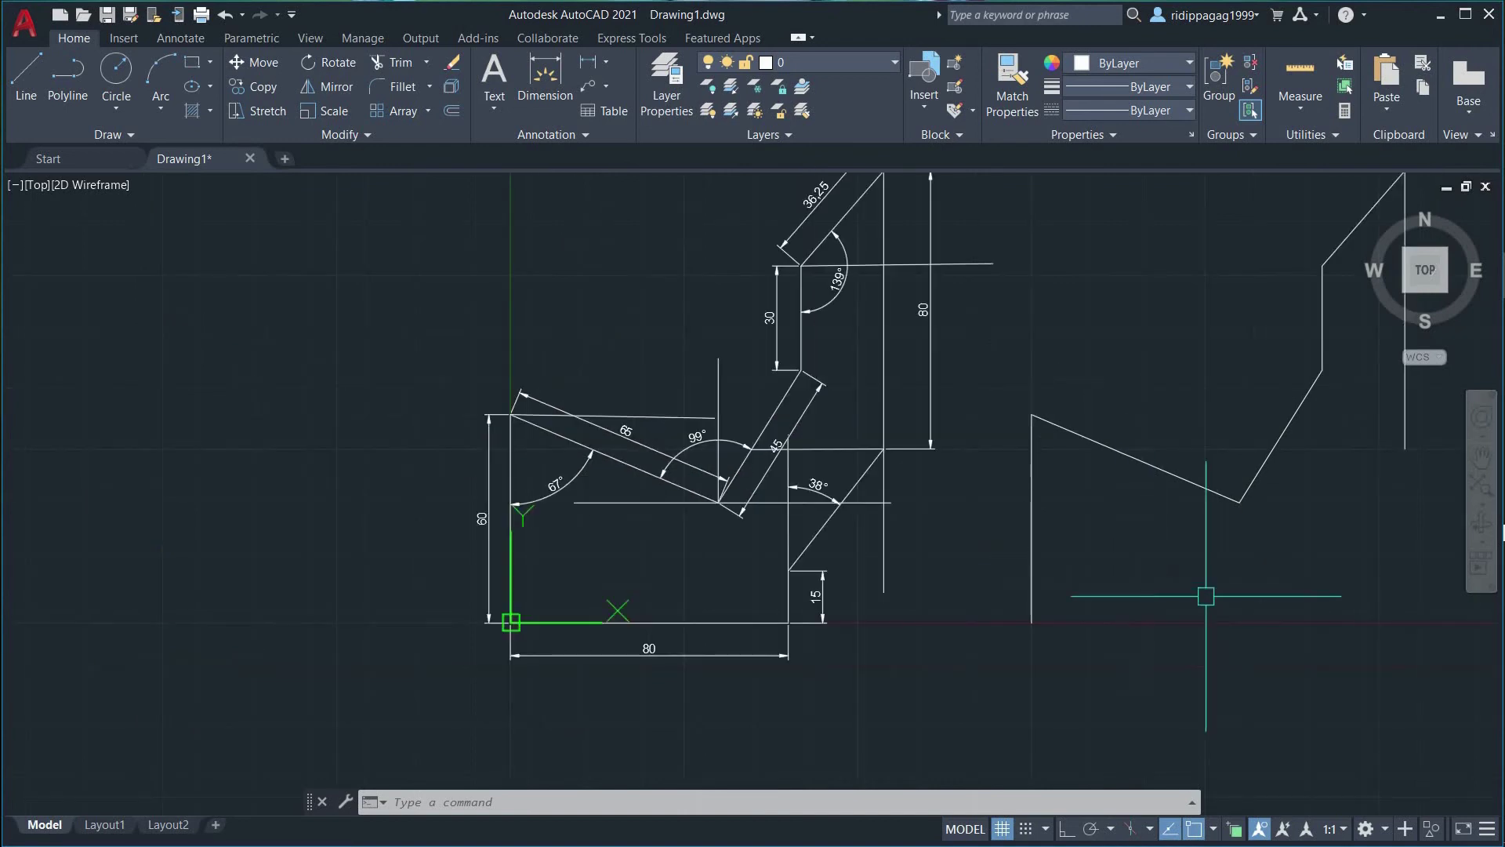
mouse_move(1205, 596)
middle_down()
mouse_move(907, 596)
mouse_move(899, 580)
middle_up()
text(l)
key(Return)
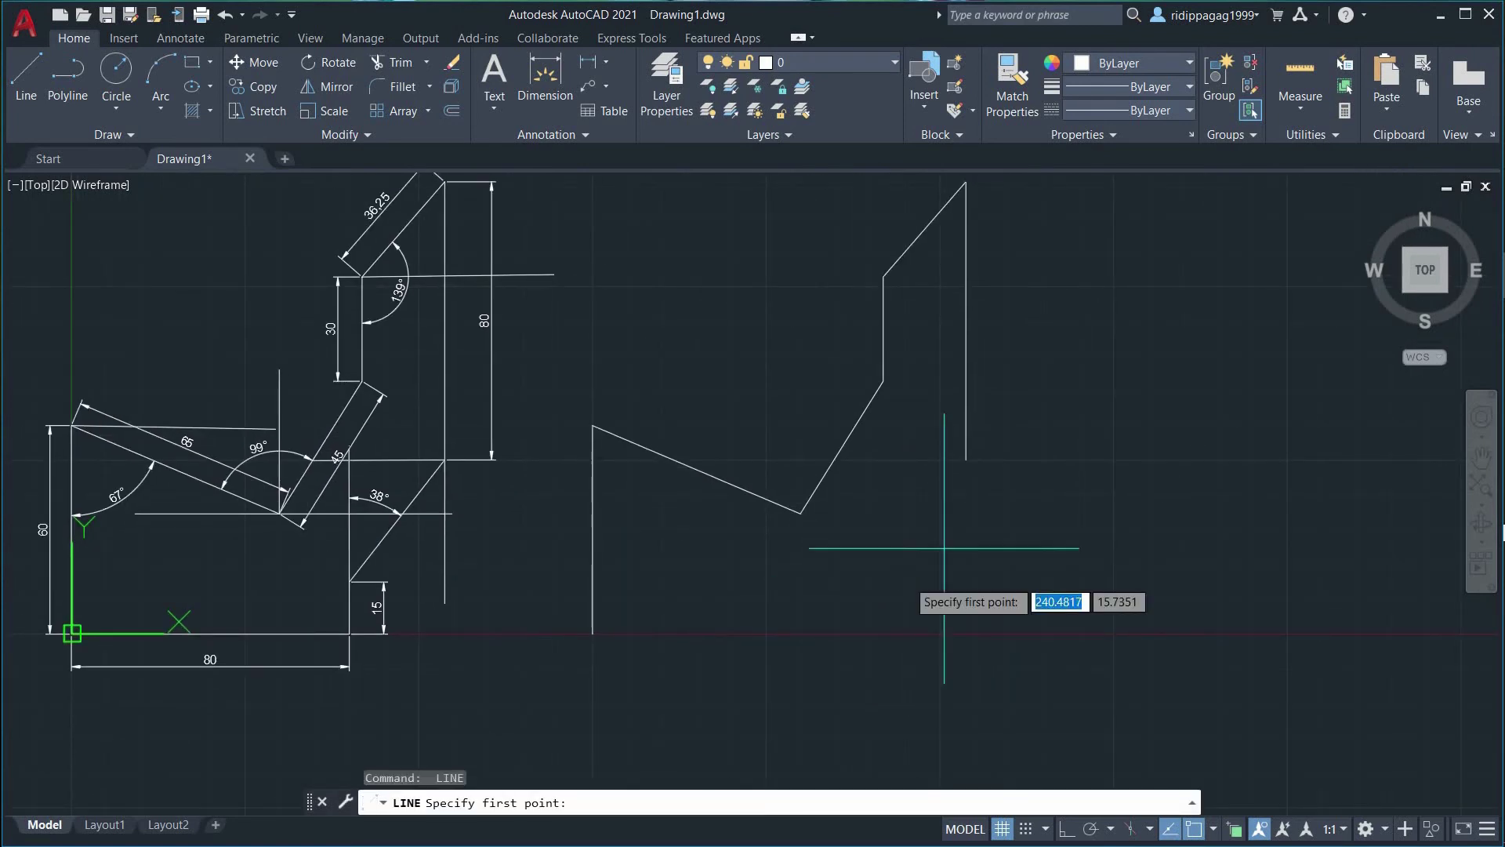
click(966, 459)
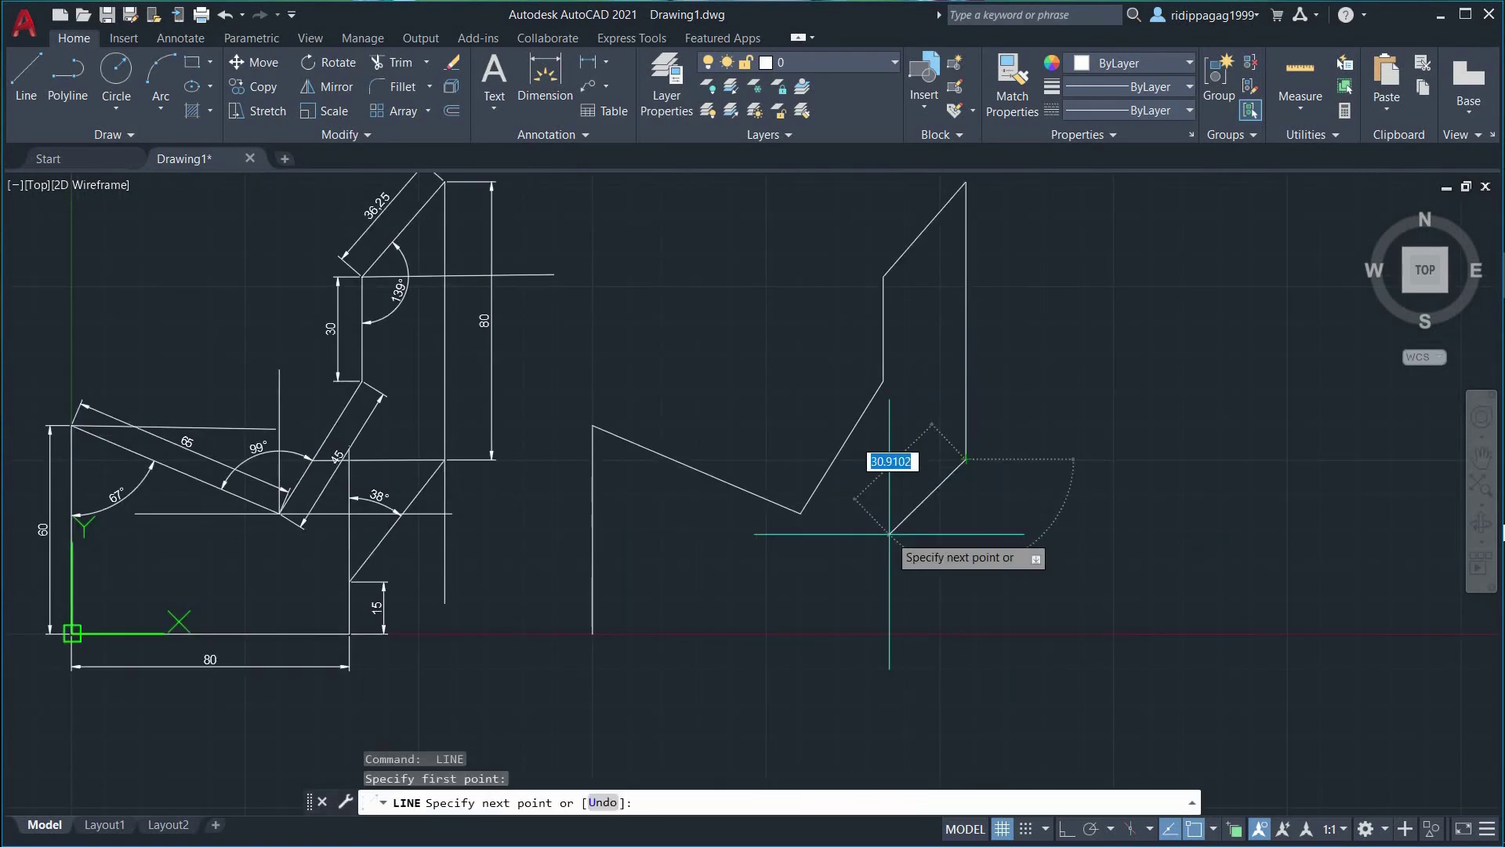
text(@)
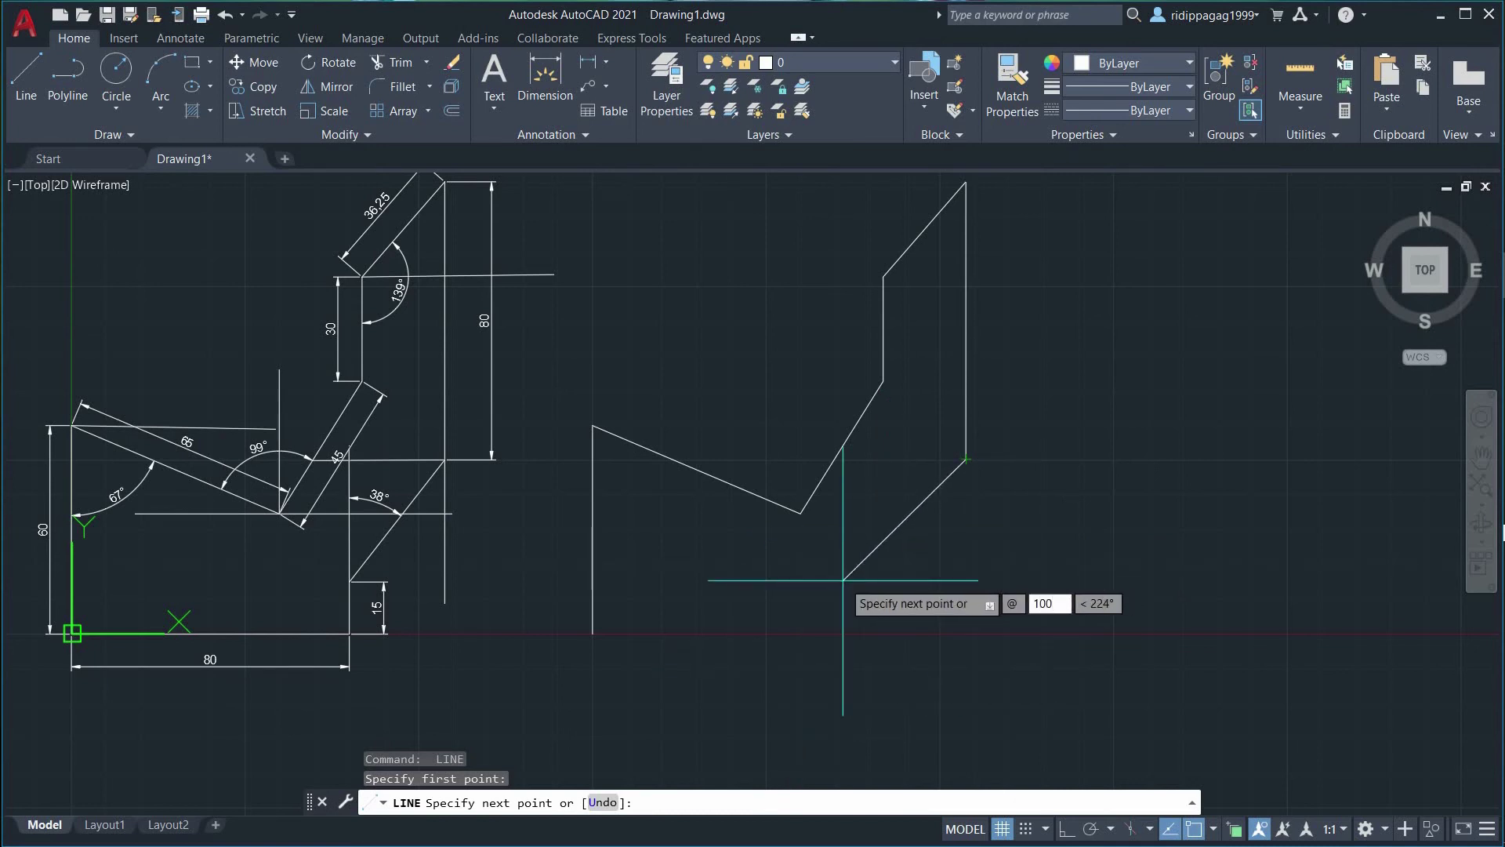
text(100)
key(Tab)
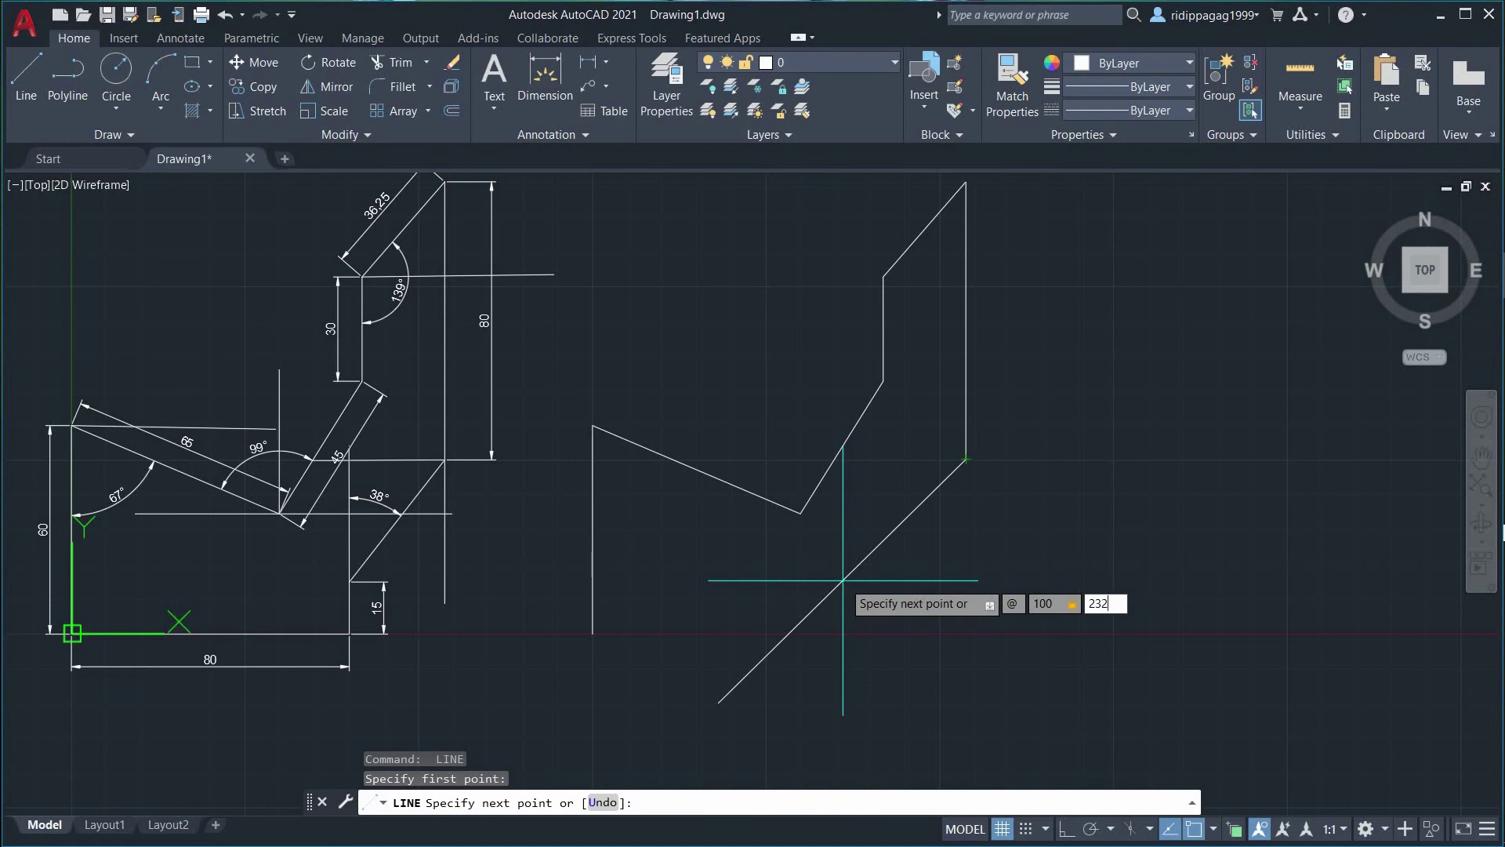
key(Return)
key(Return)
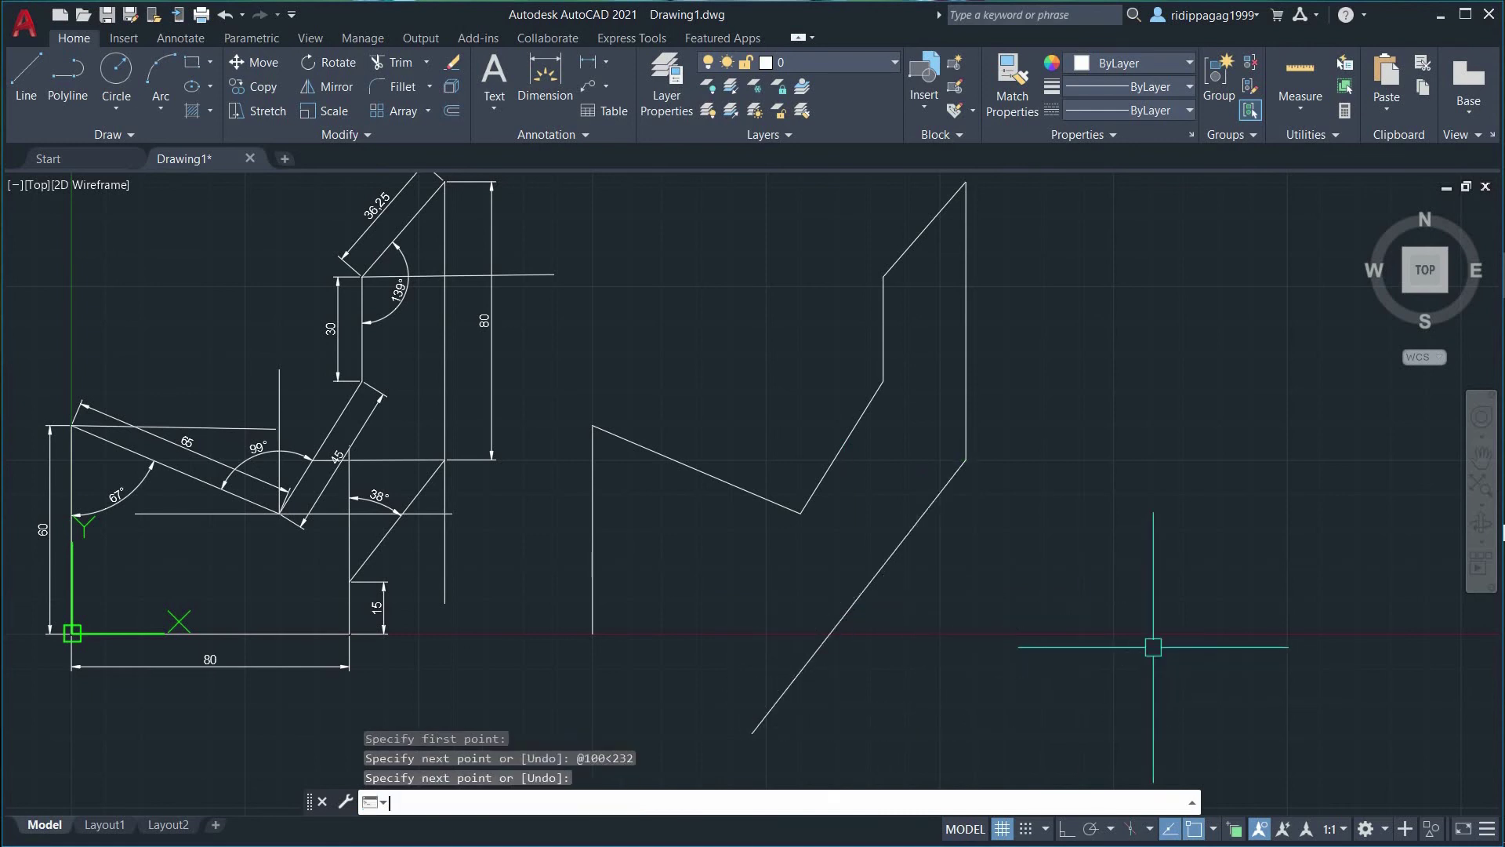
Draw an 80-unit base segment at 360° from the lower end of the new profile's 60-unit vertical edge.
key(Return)
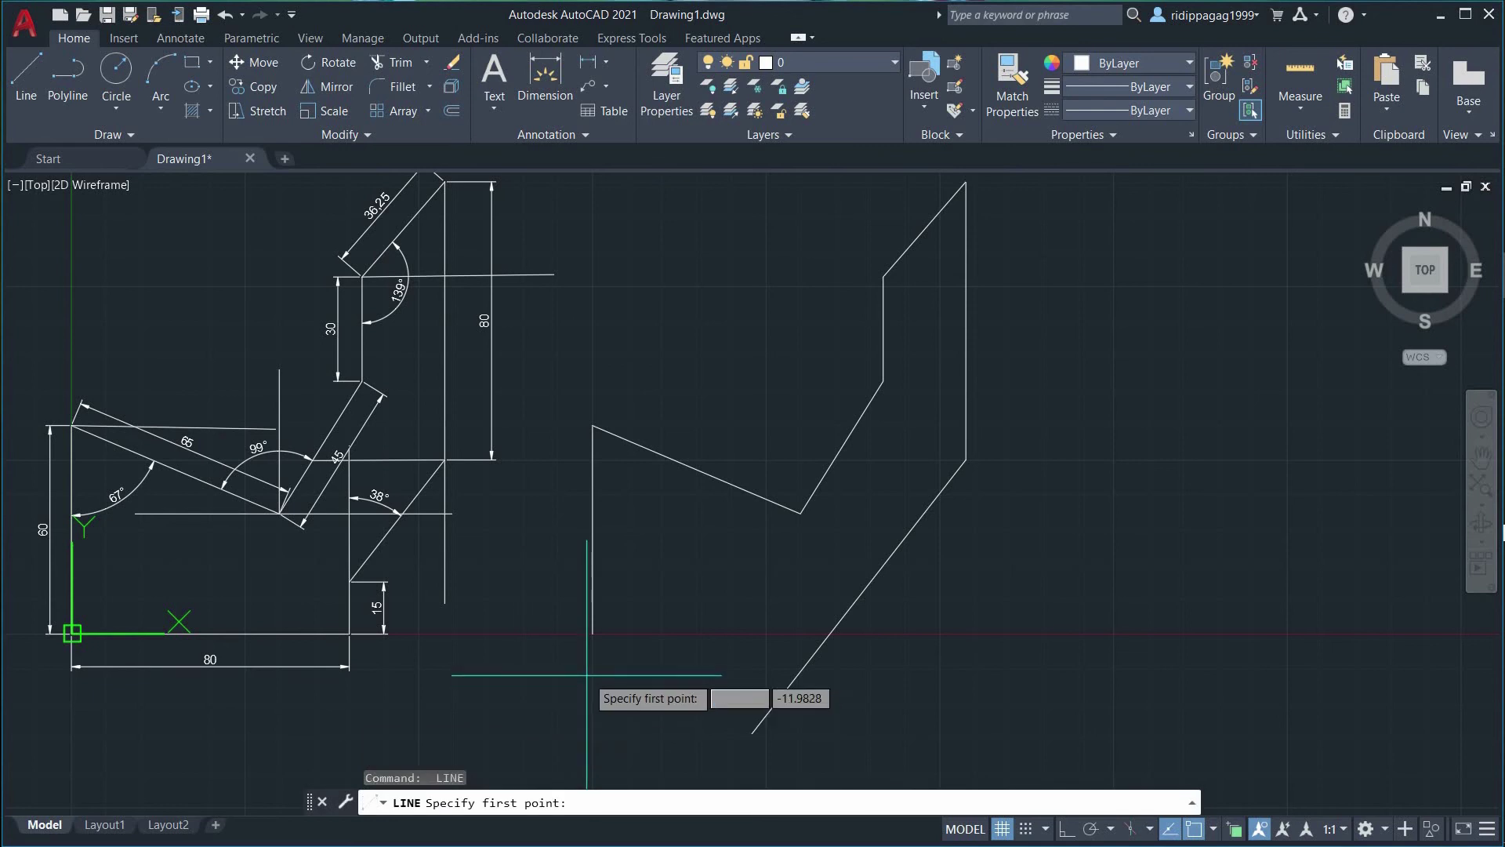
click(593, 633)
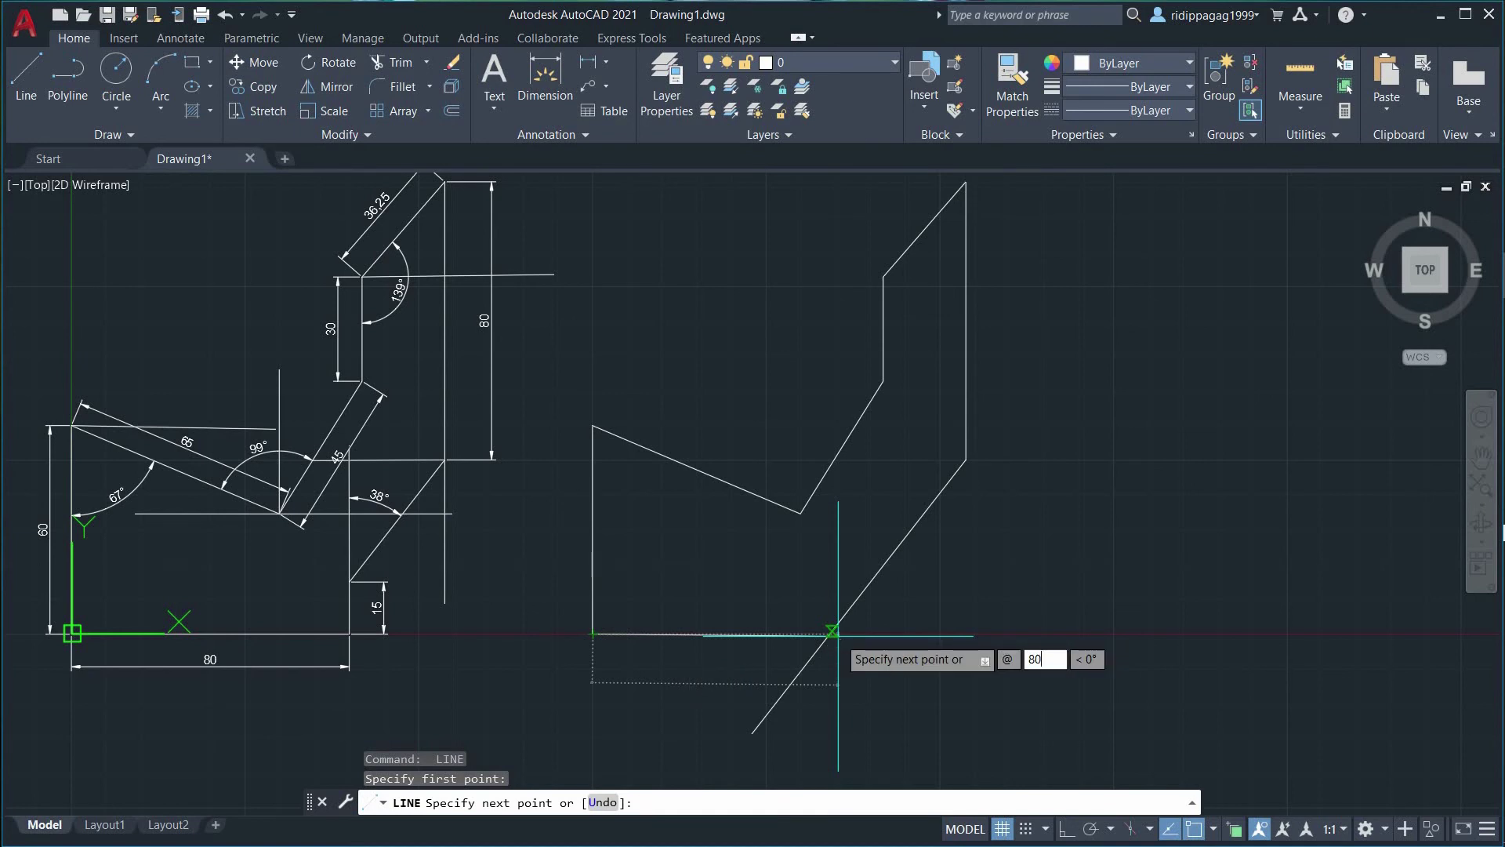
key(Tab)
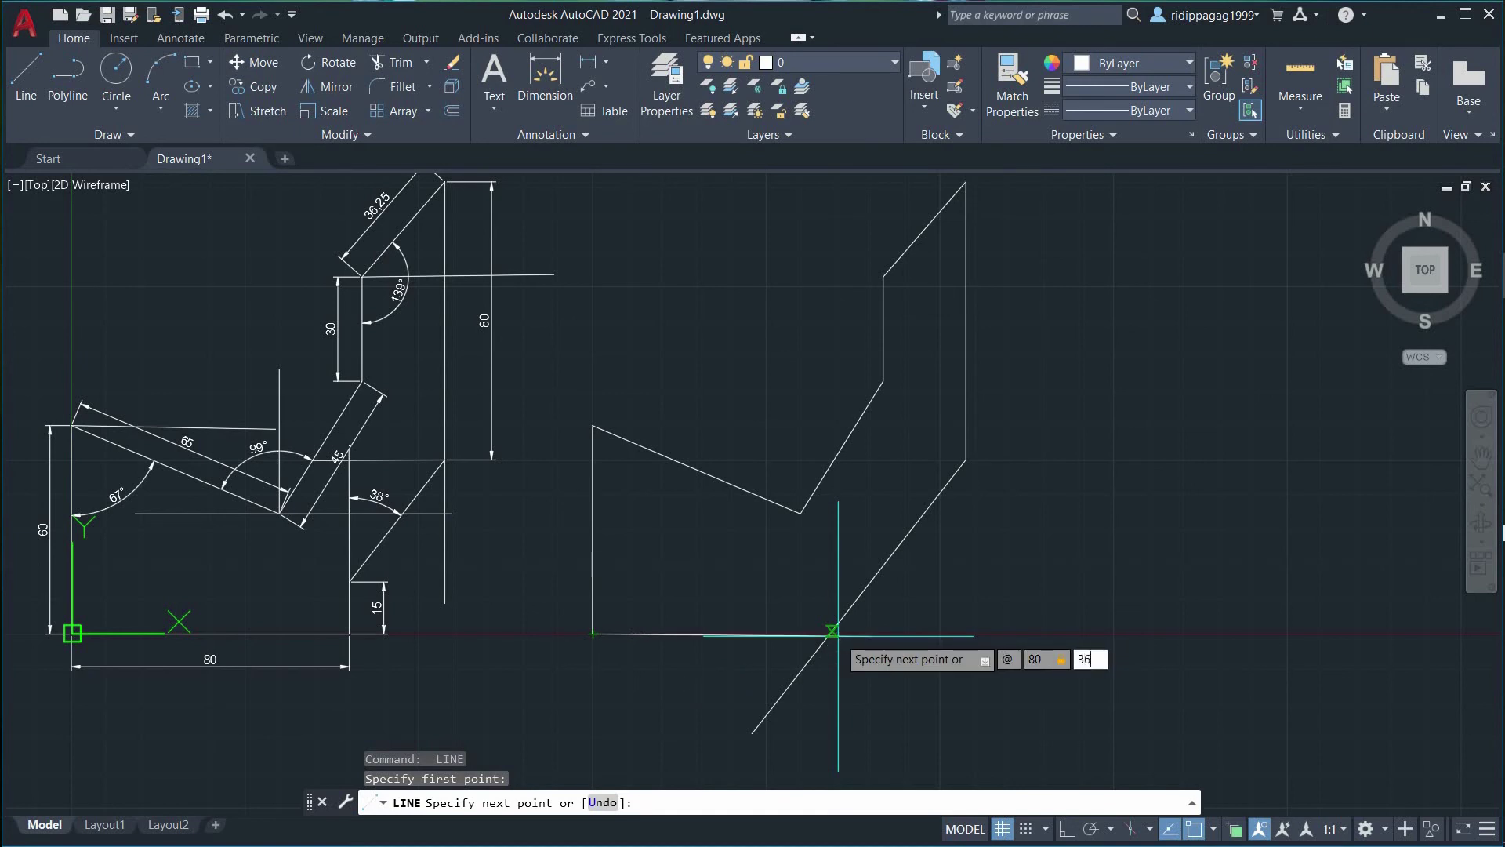
key(Return)
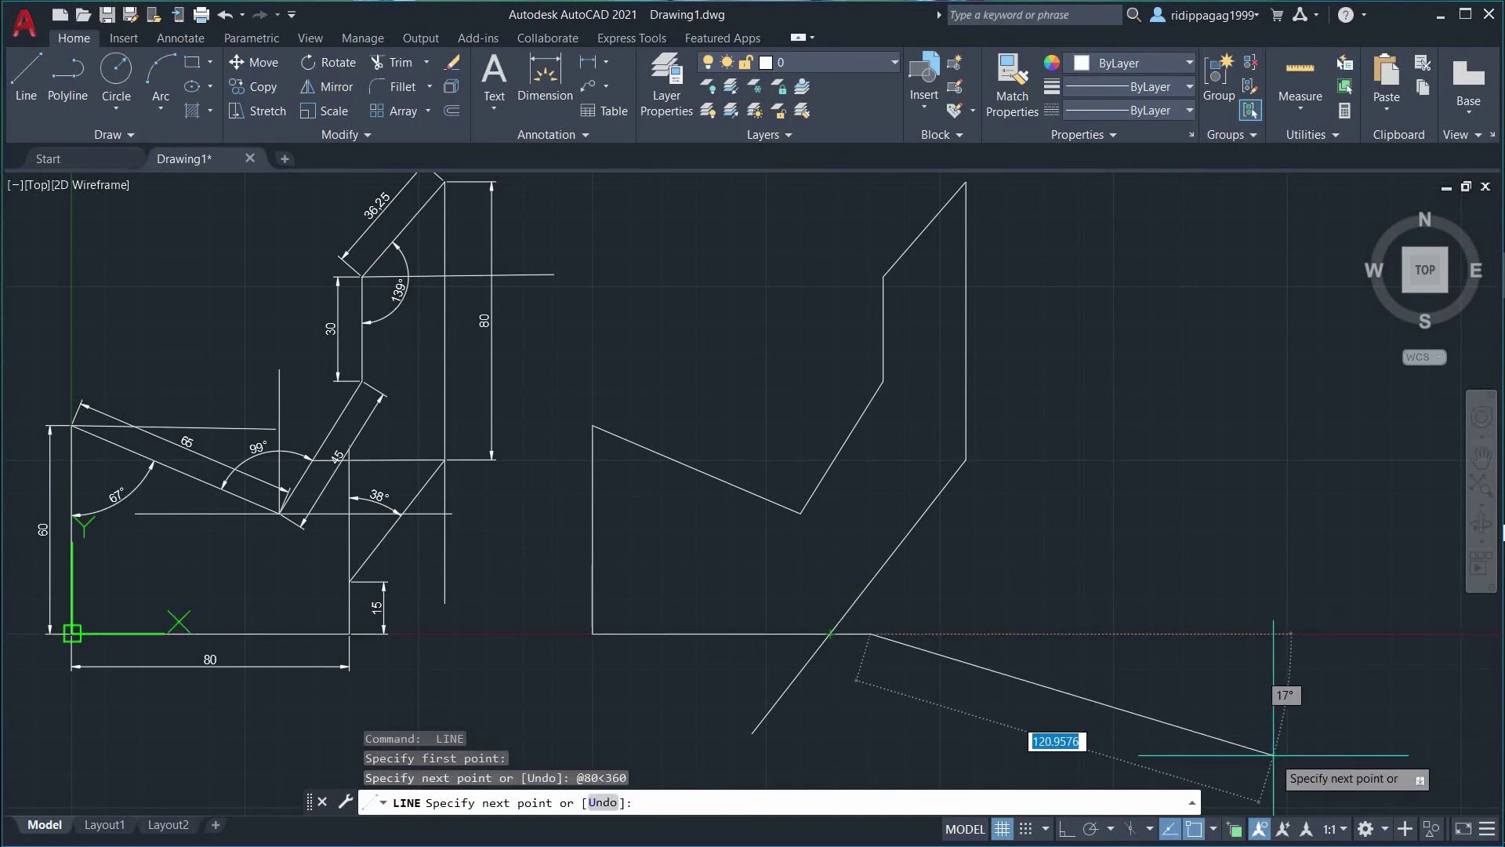
Replace the base segment with one 80 units long at 0° and continue from its end with a 15-unit segment at 90°.
key(ctrl+z)
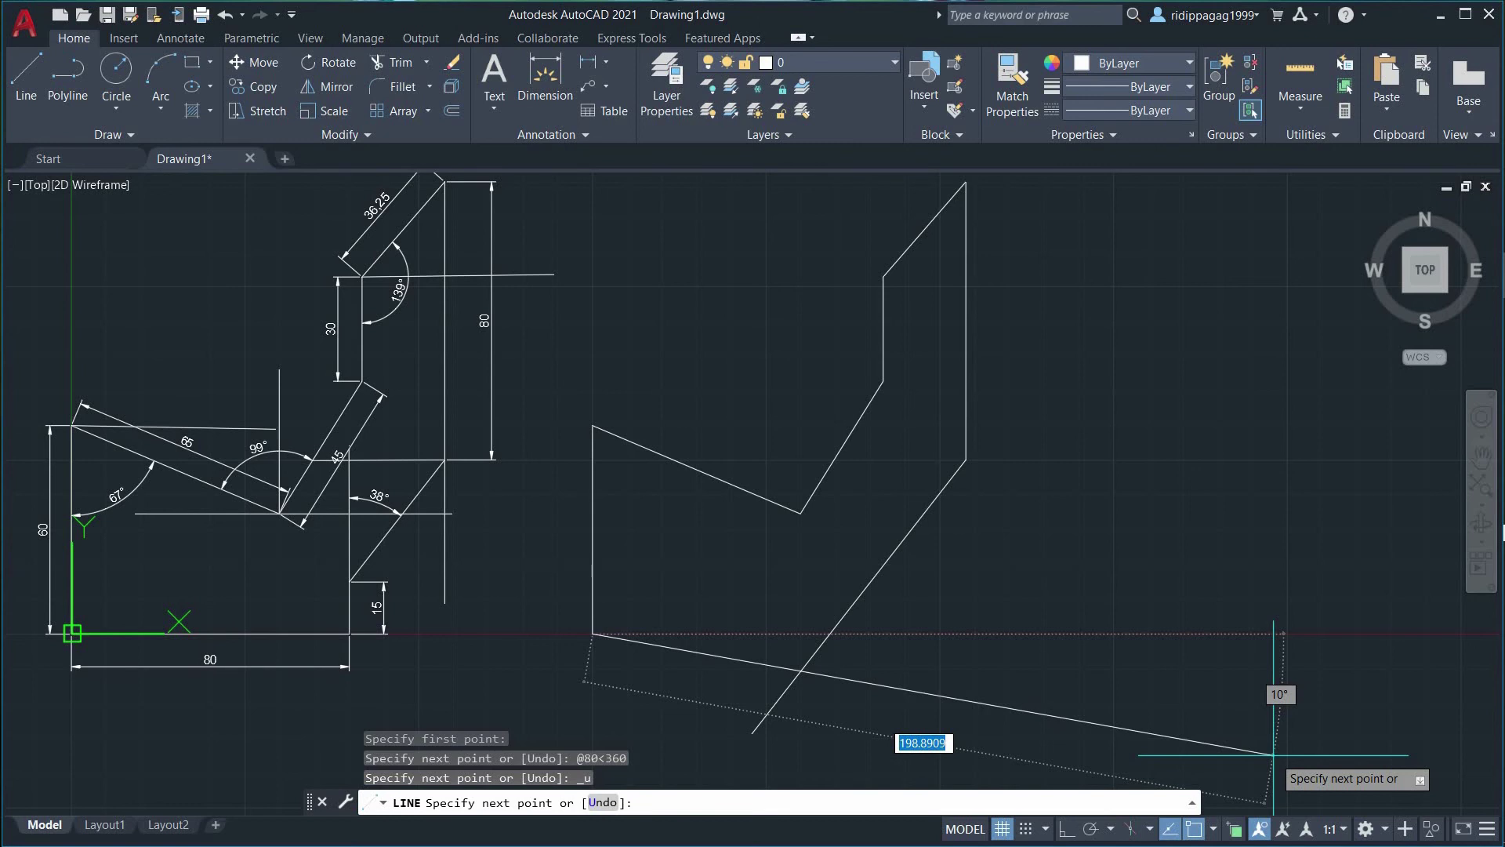
text(@80)
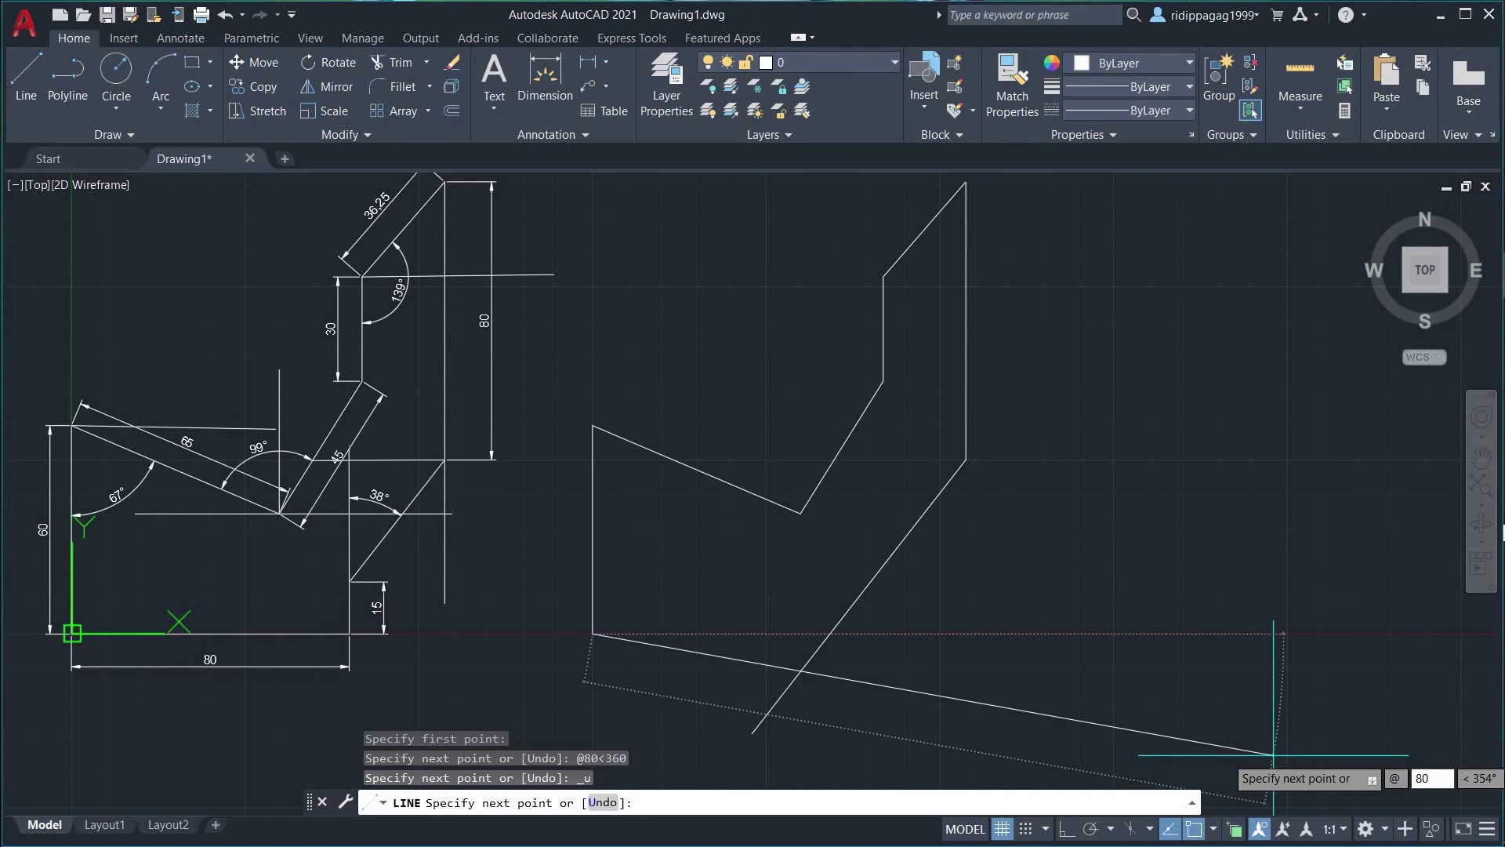
key(Tab)
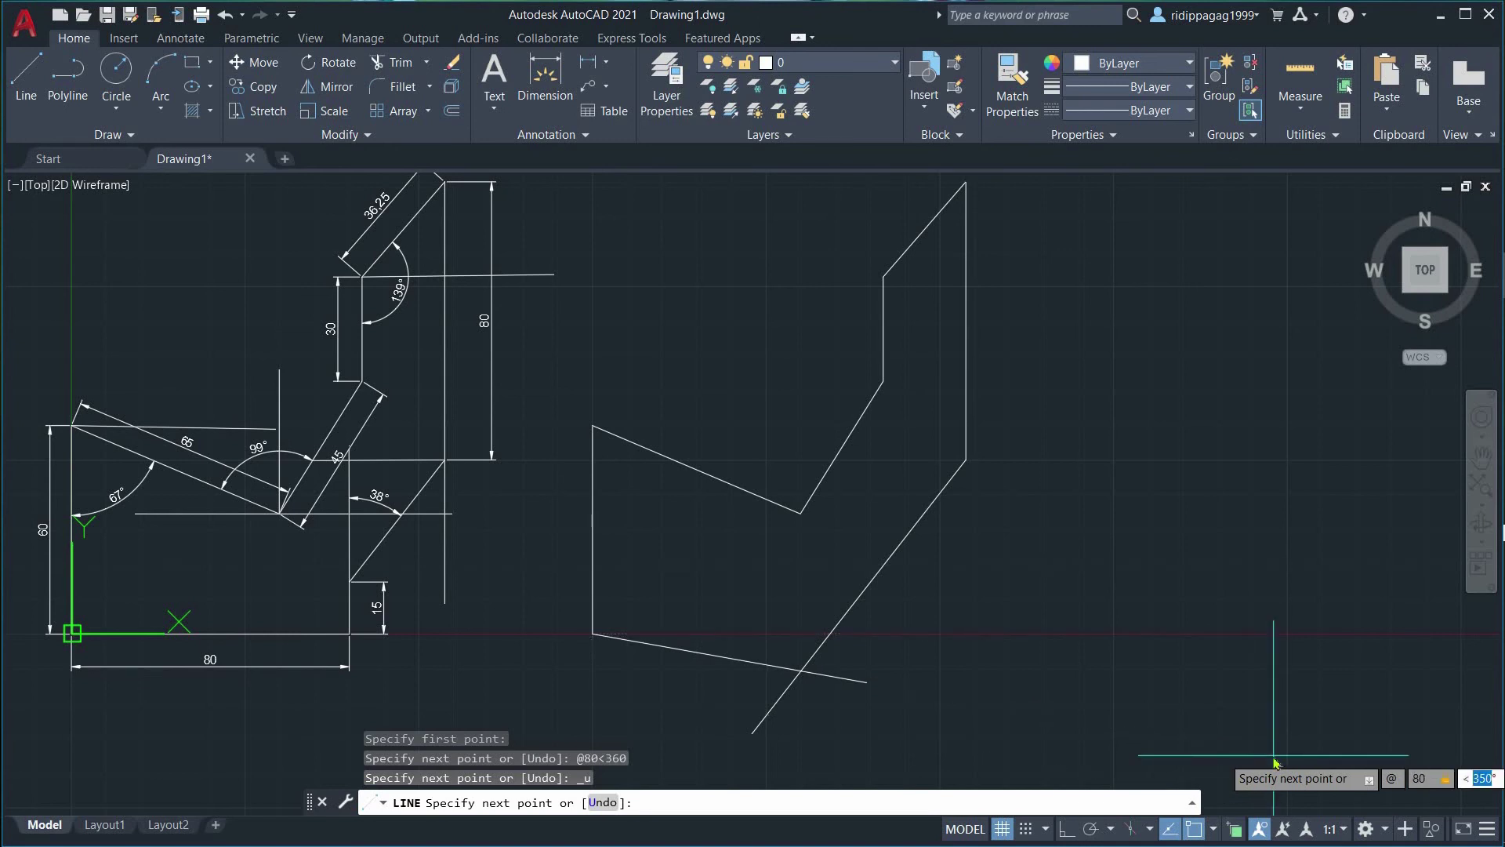
text(0)
key(Return)
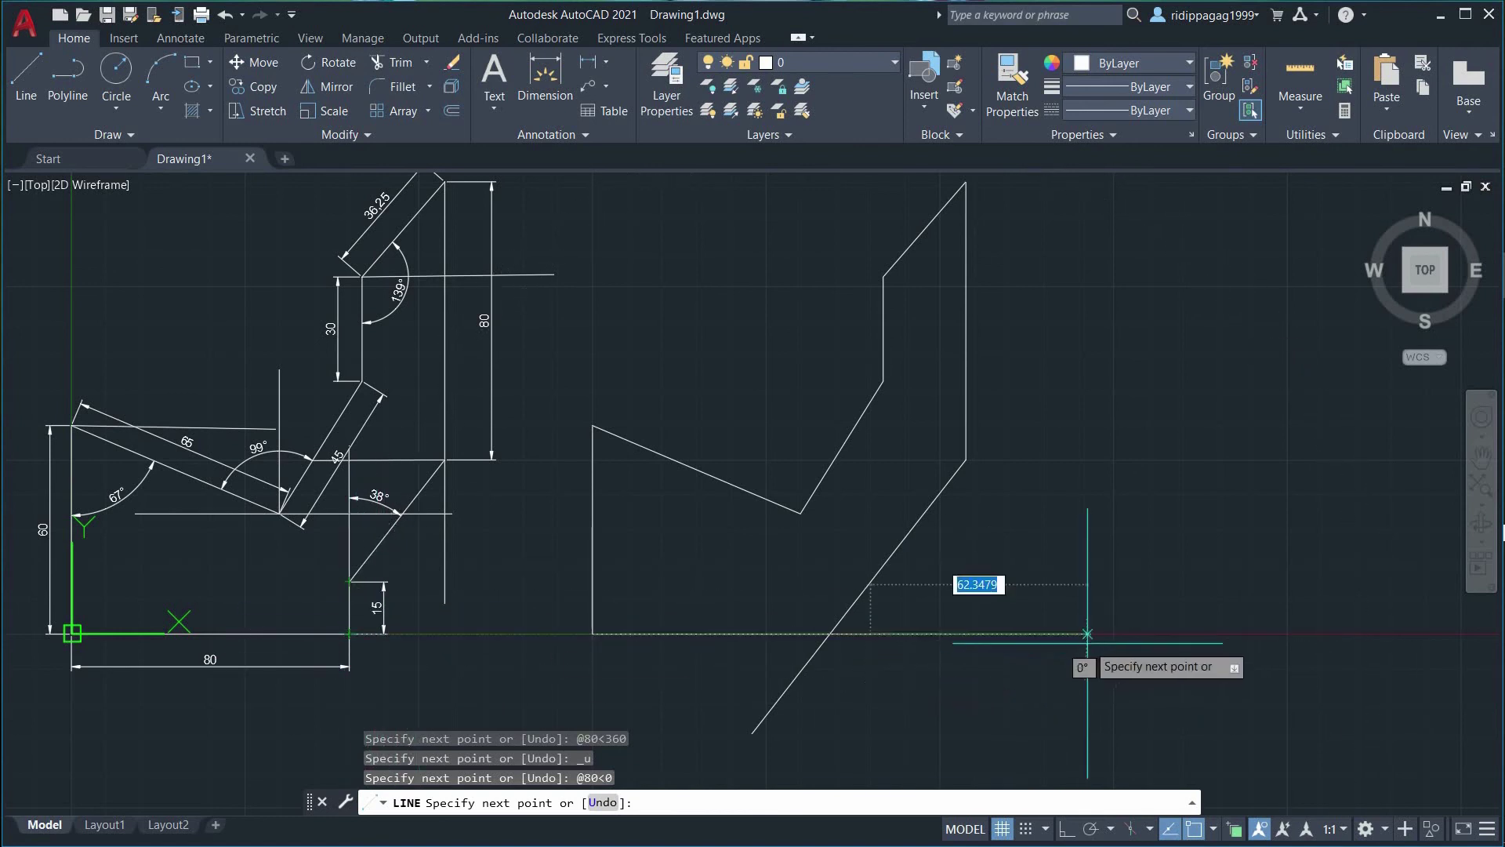
text(@15<90)
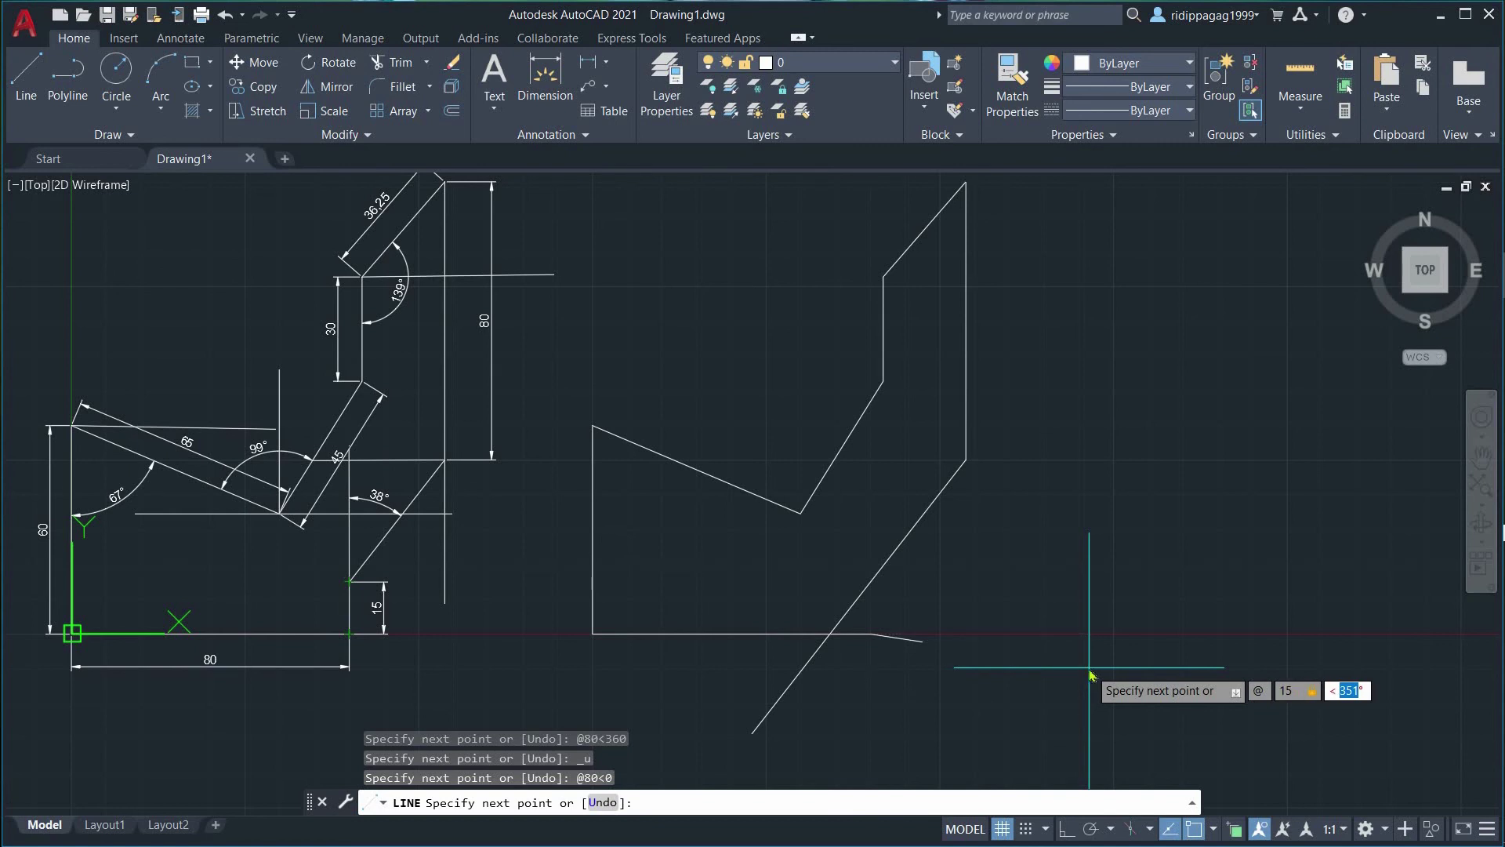
key(Return)
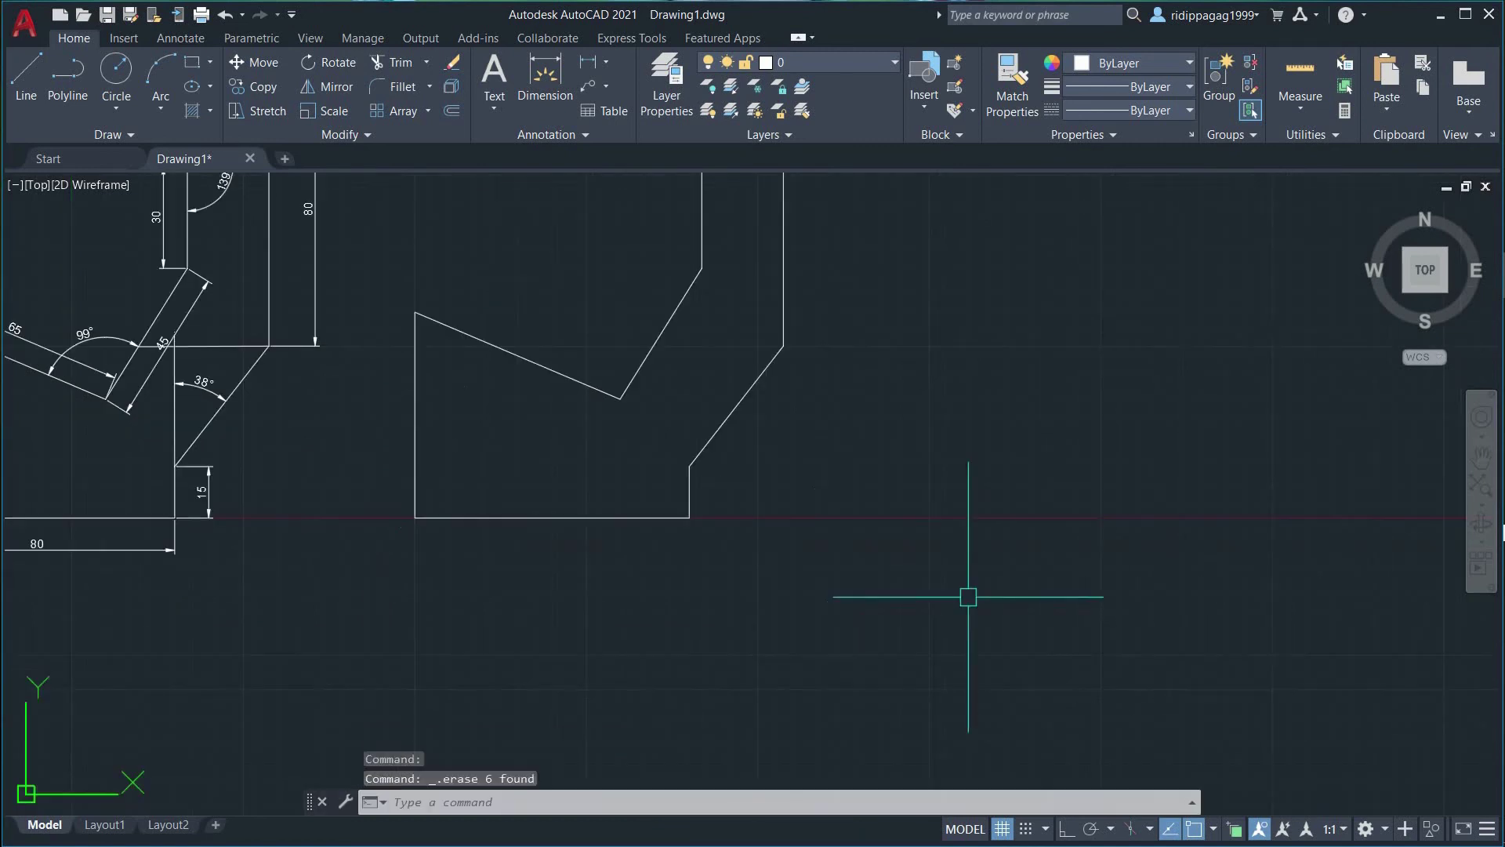
Dimension the angle between the new profile's 60-unit vertical edge and its long downward-sloping edge, with the arc inside the profile.
middle_drag(837, 484, 901, 663)
middle_drag(940, 598, 972, 534)
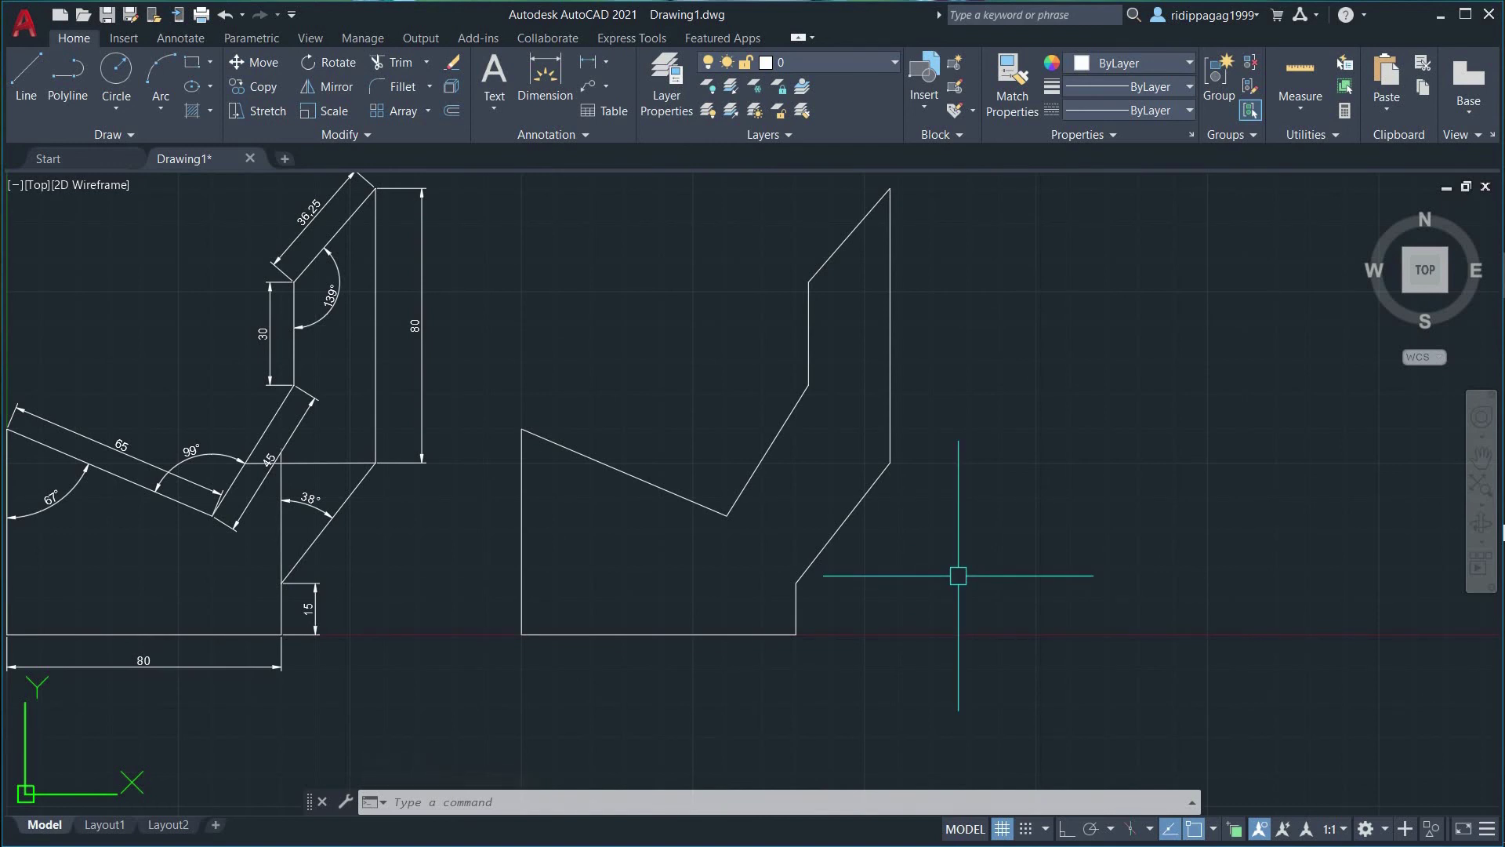
text(al)
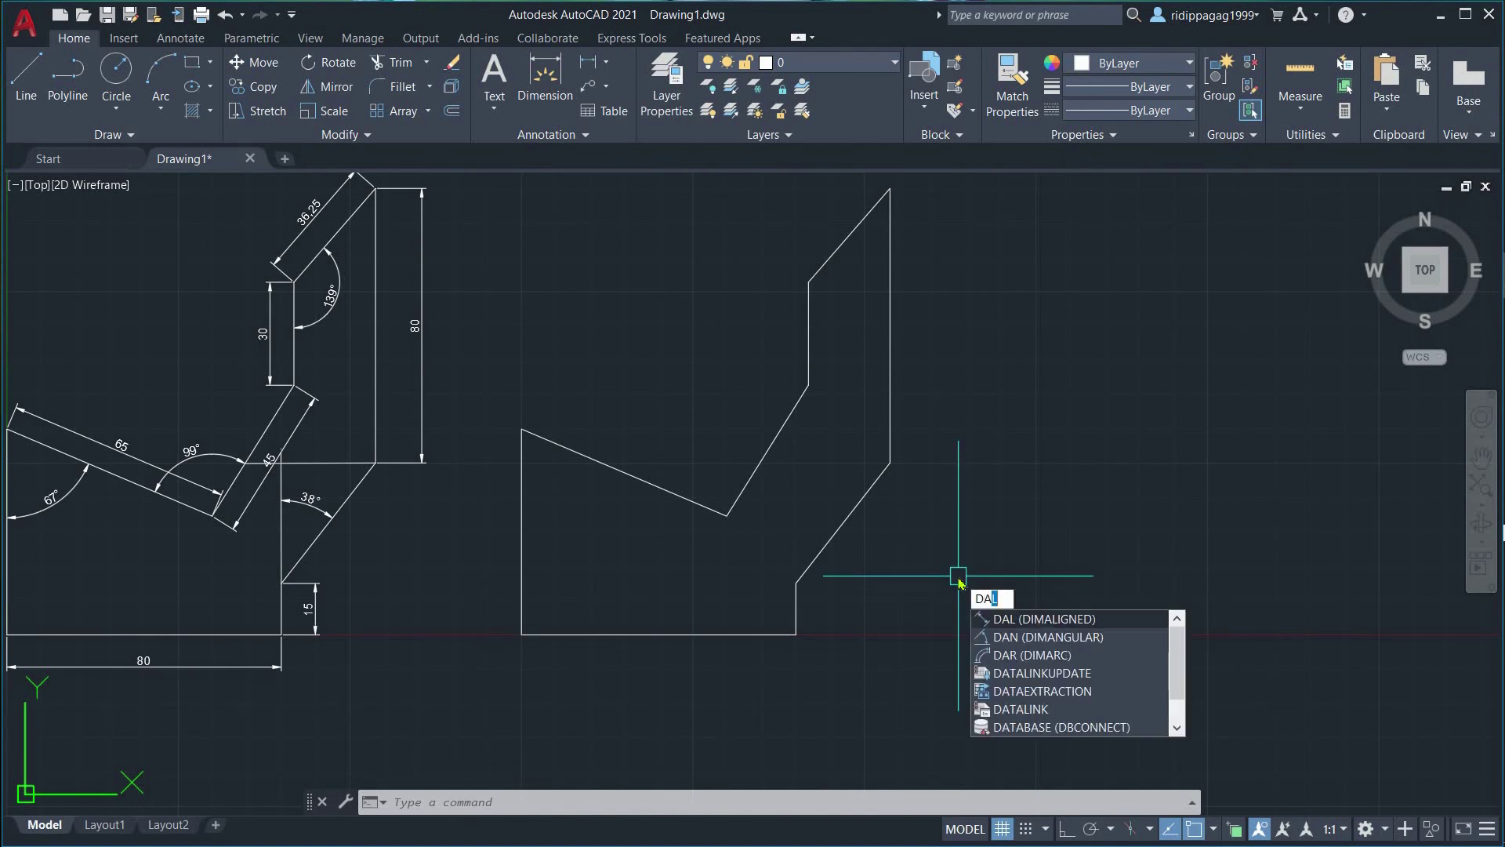
text(n)
key(Return)
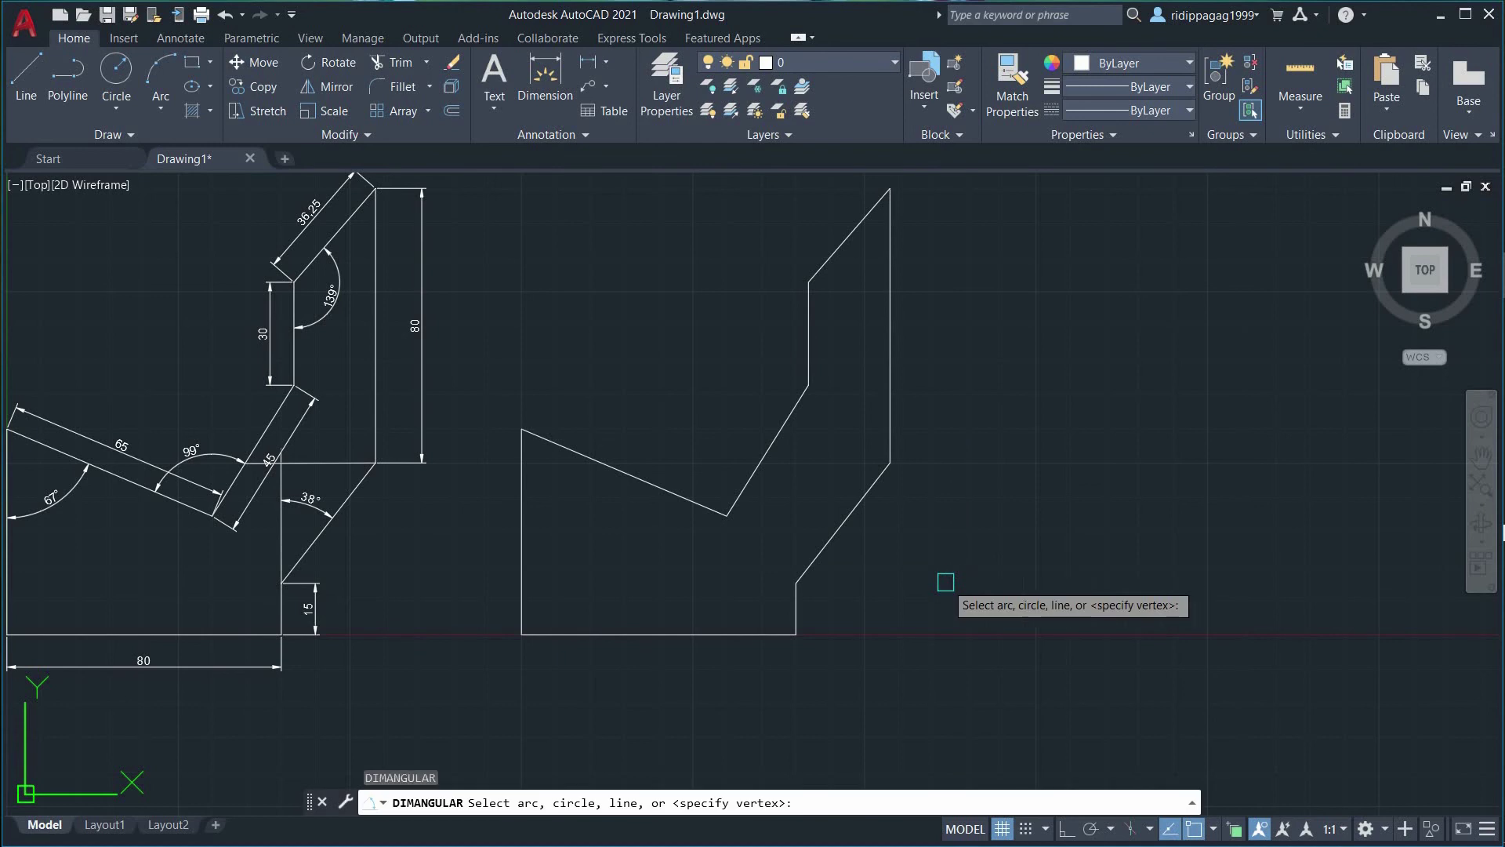
mouse_move(623, 539)
middle_down()
mouse_move(882, 529)
mouse_move(855, 529)
middle_up()
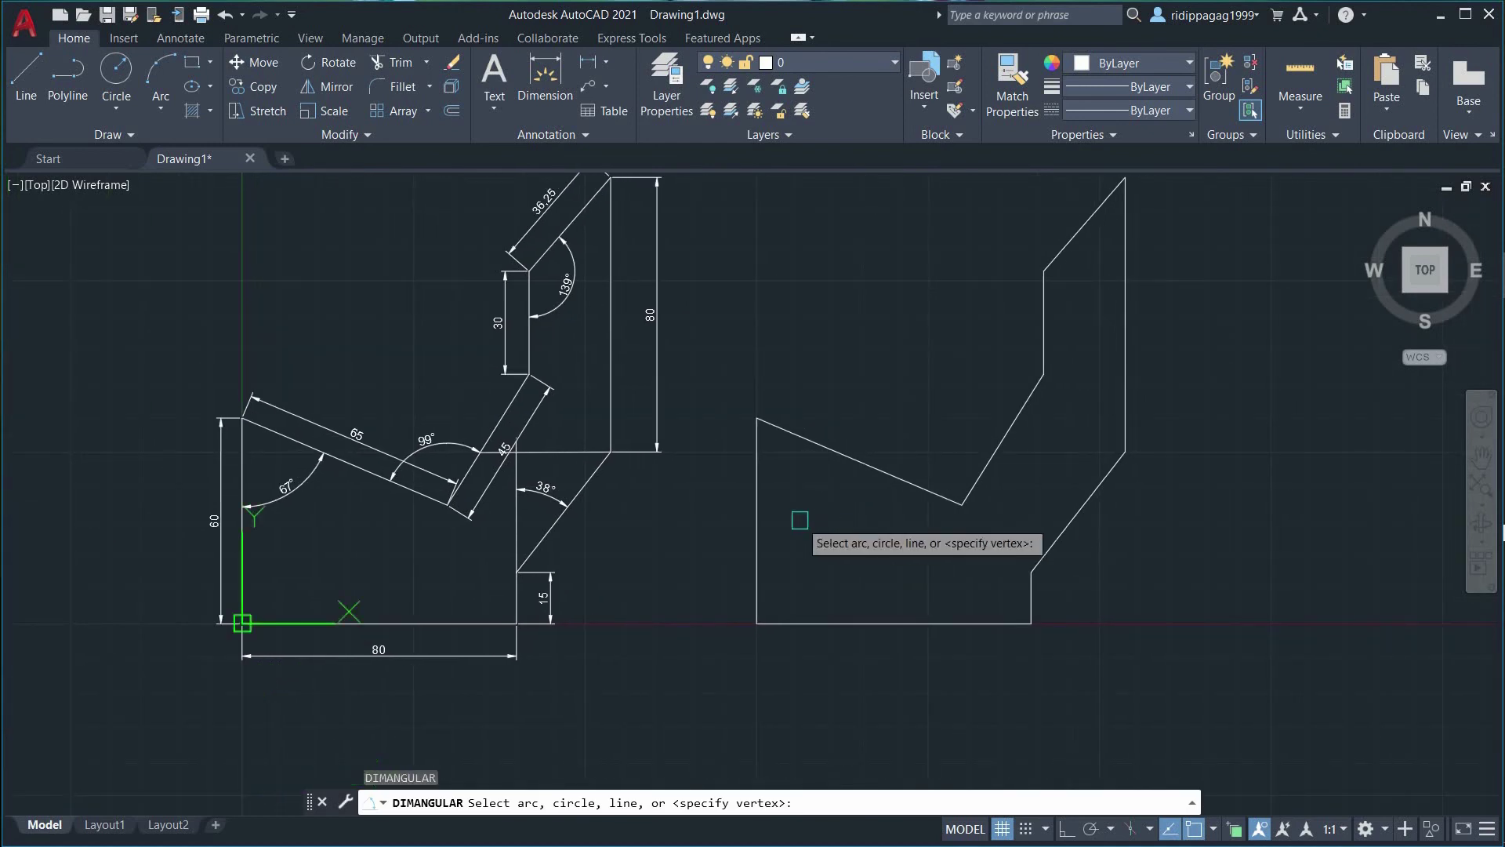
click(759, 492)
click(822, 453)
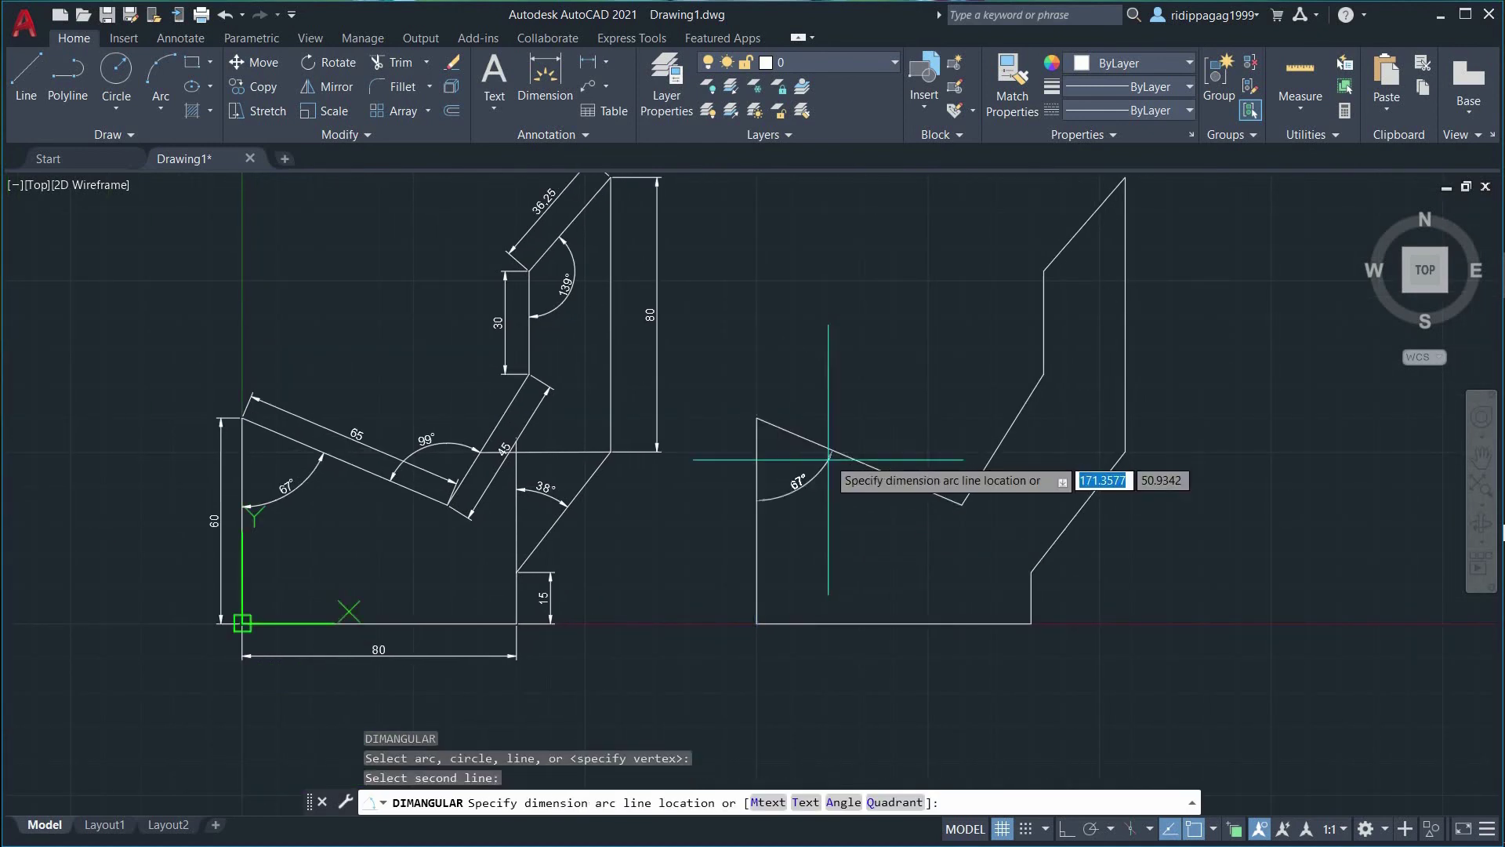
click(796, 497)
Add an angular dimension between the new profile's downward-sloping 65-unit edge and its rising 45-unit edge, placed above their vertex.
scroll(842, 517, up, 2)
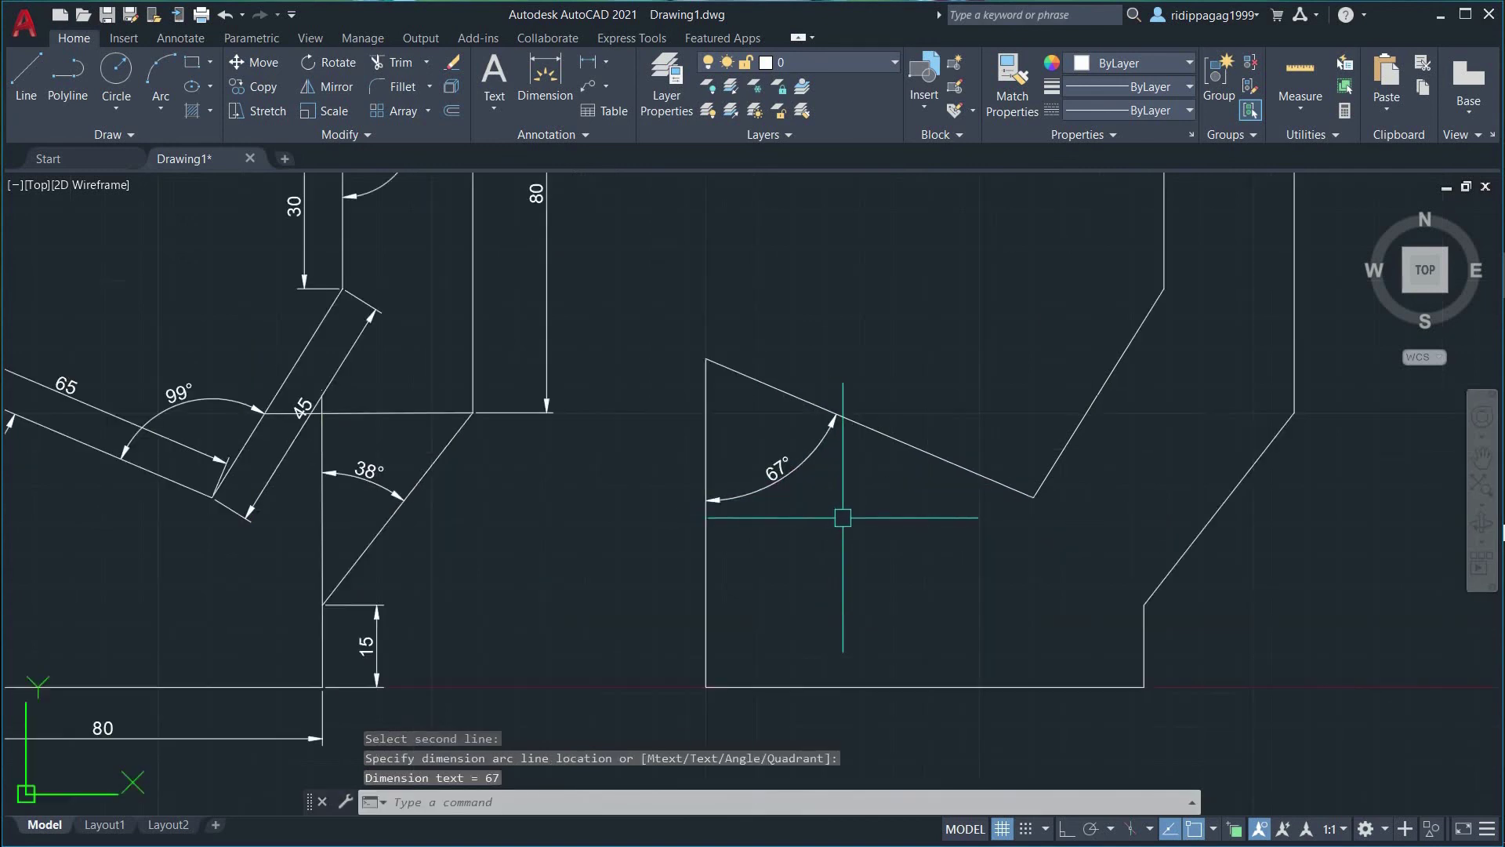
middle_drag(862, 503, 826, 562)
key(space)
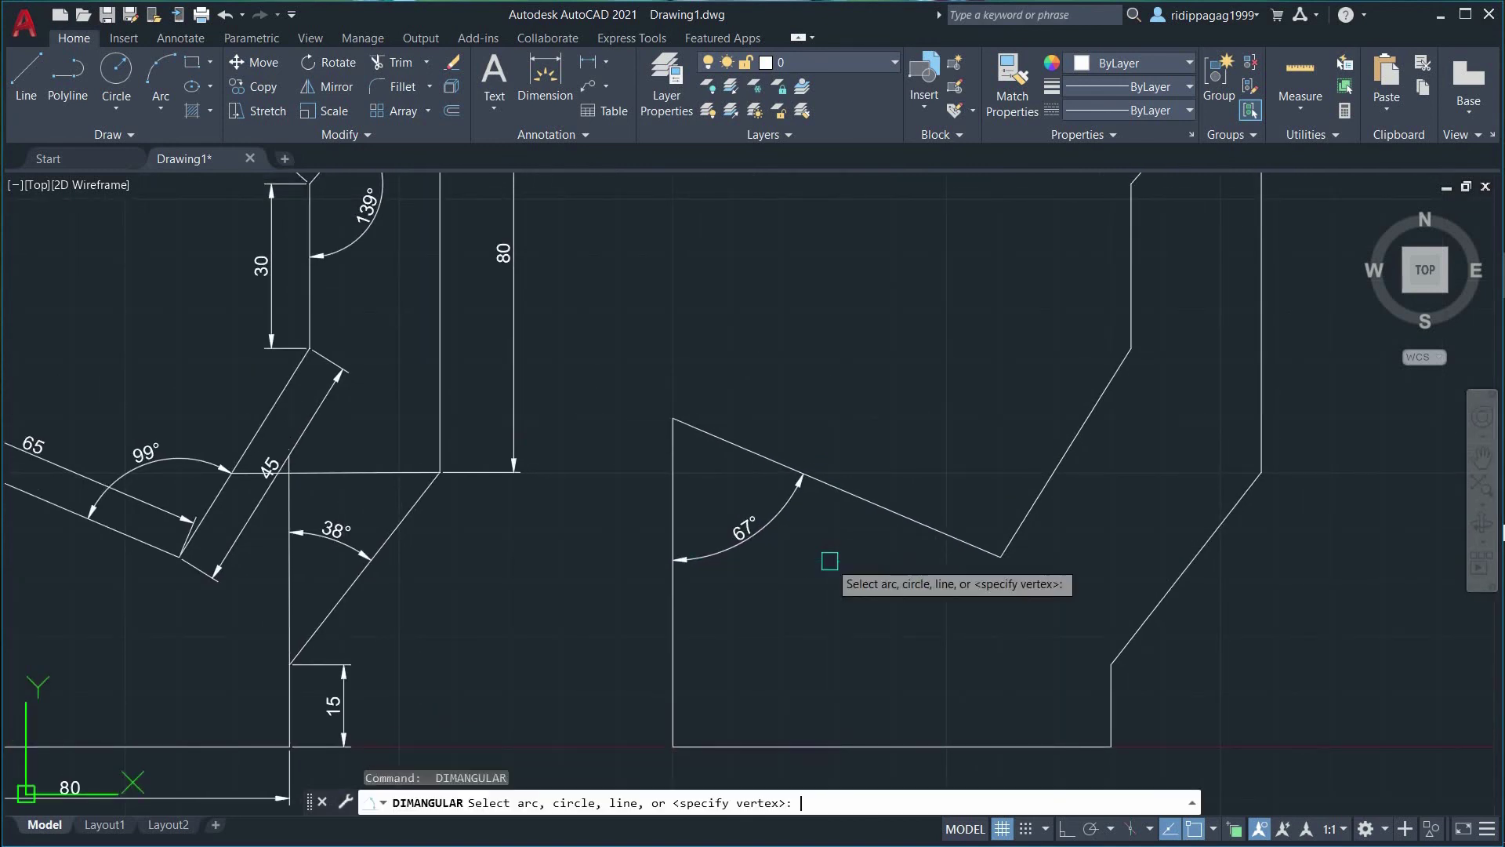
click(901, 512)
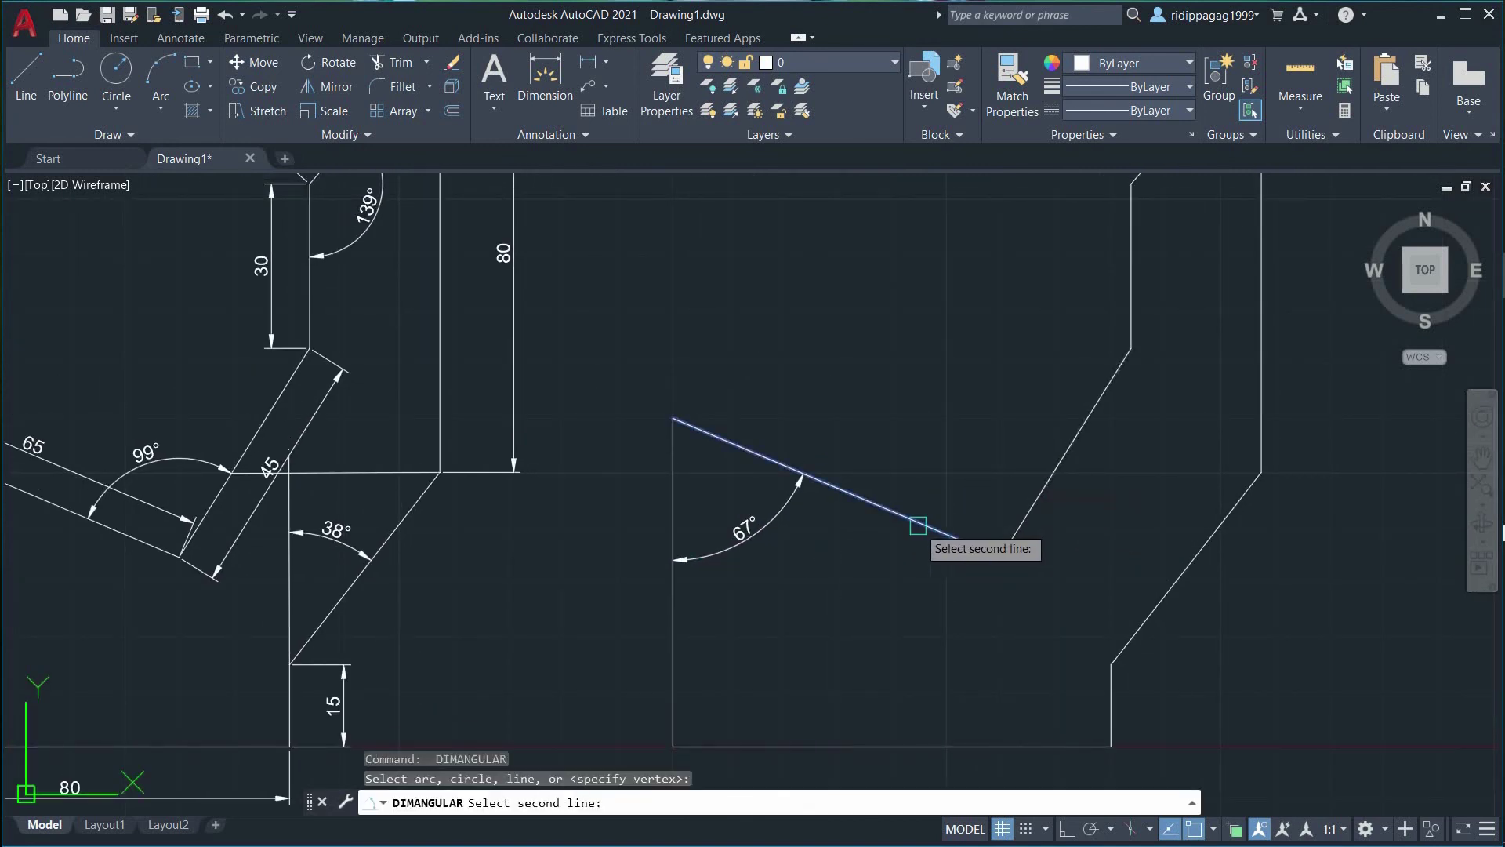
click(1036, 498)
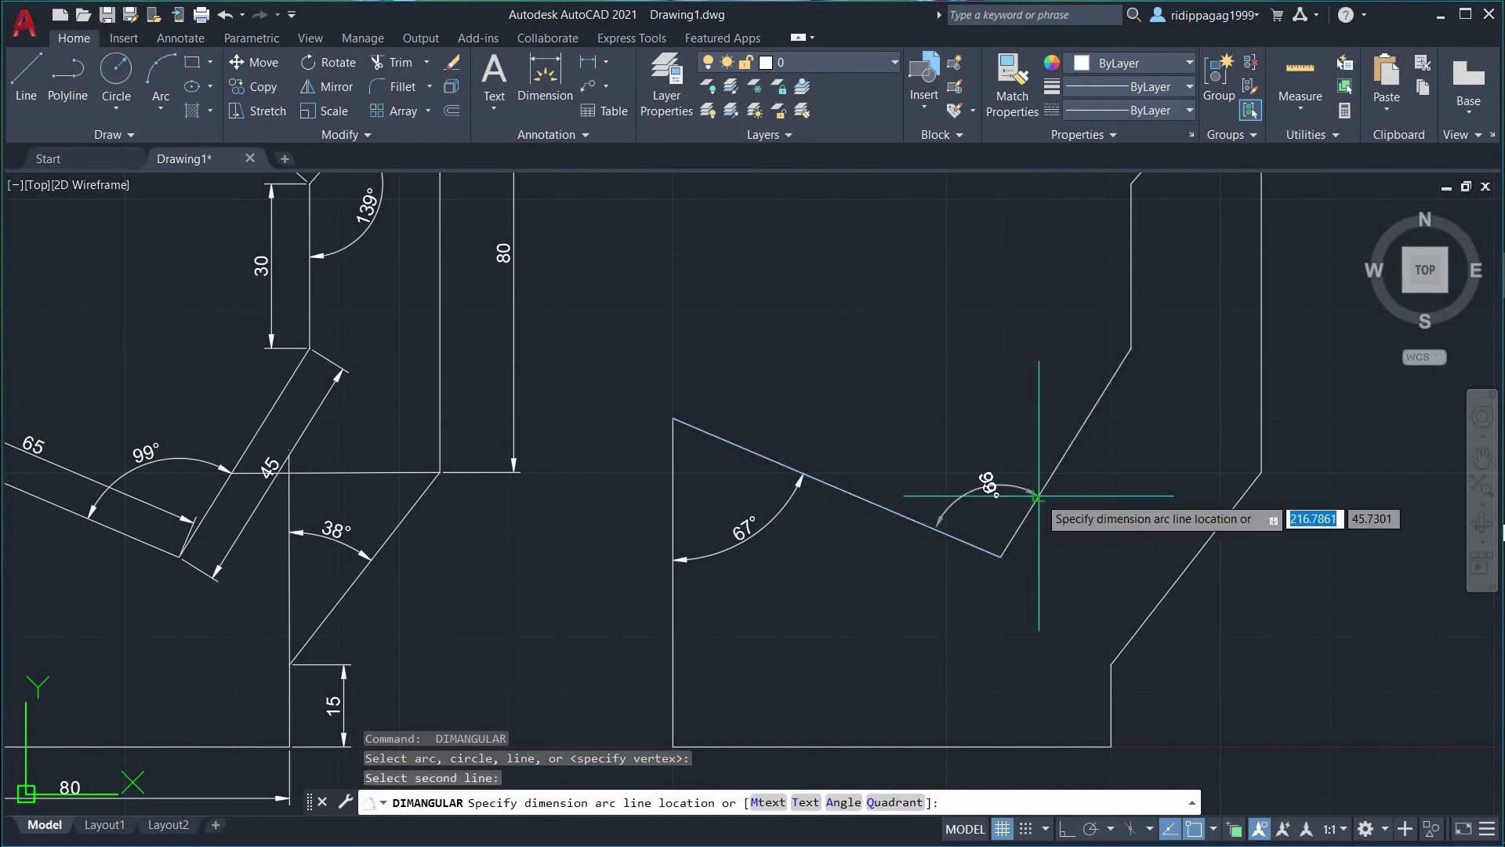
click(1012, 461)
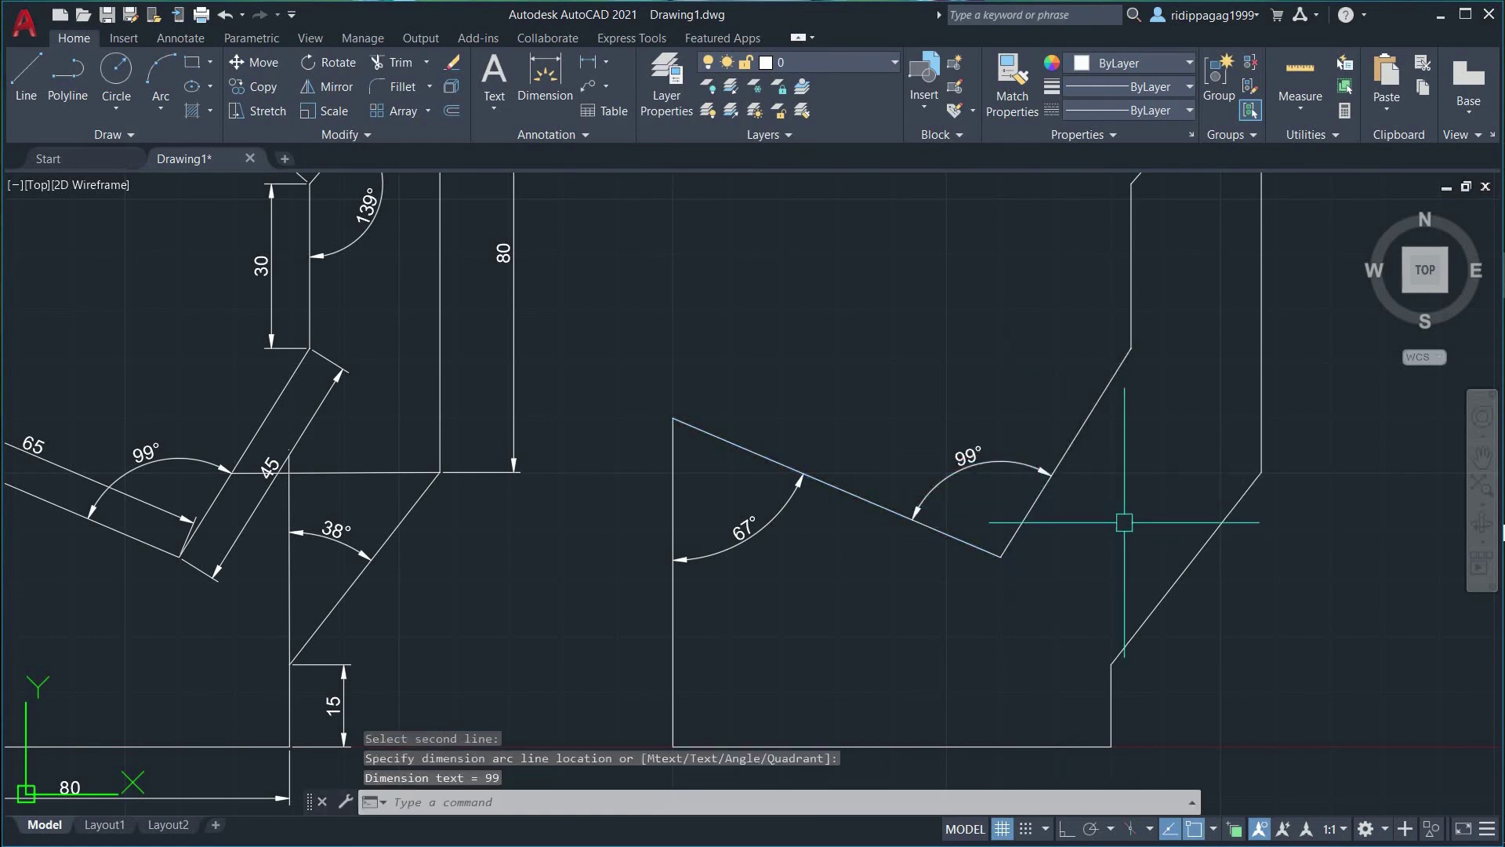
Dimension the angle between the new profile's 30-unit vertical edge and the sloping edge above it, with the arc inside the profile.
key(Return)
middle_drag(1159, 470, 1008, 706)
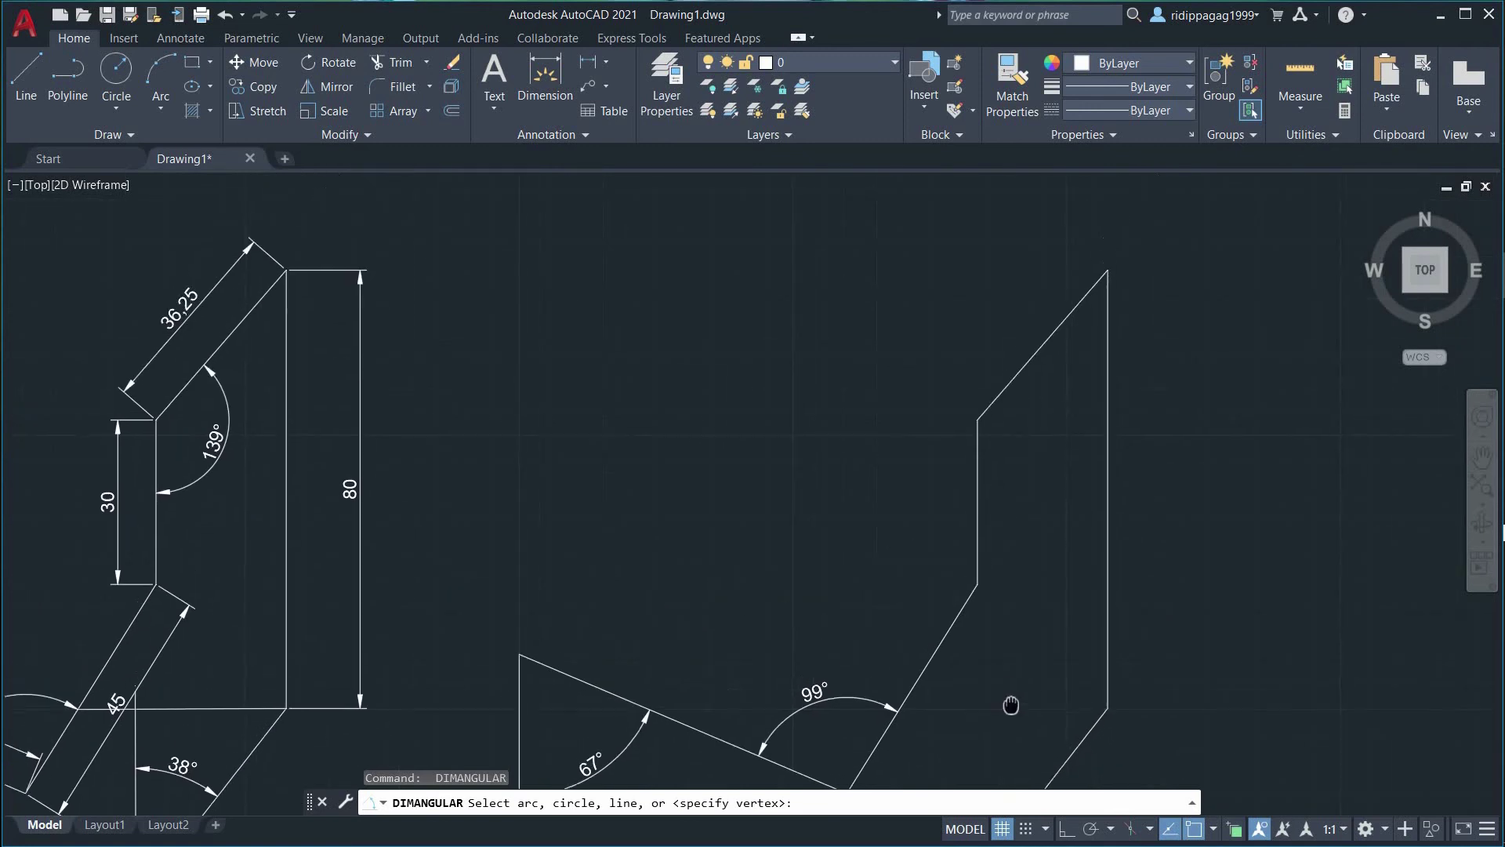
click(976, 506)
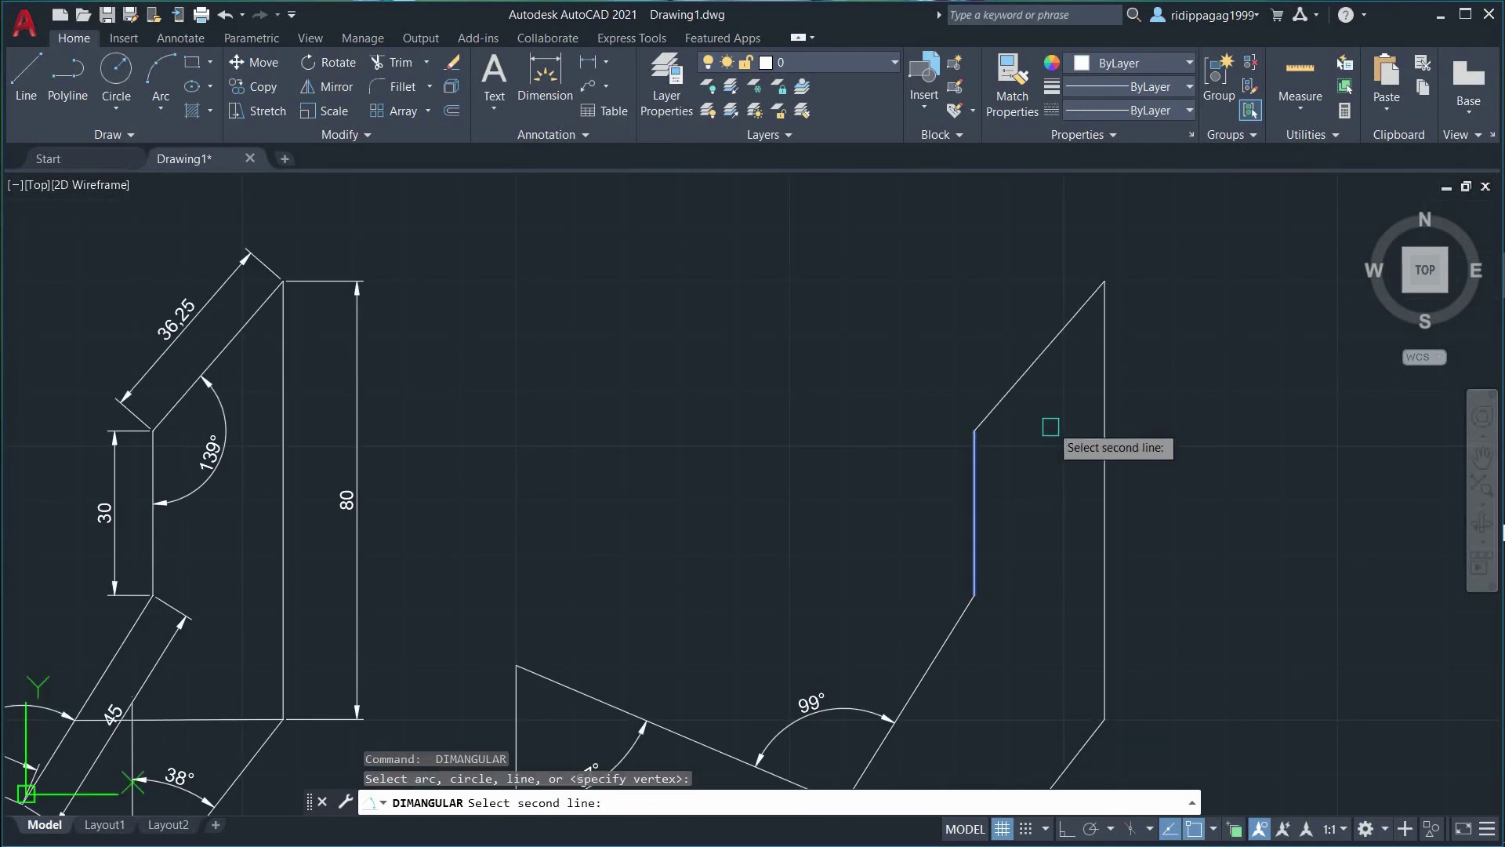
click(1019, 384)
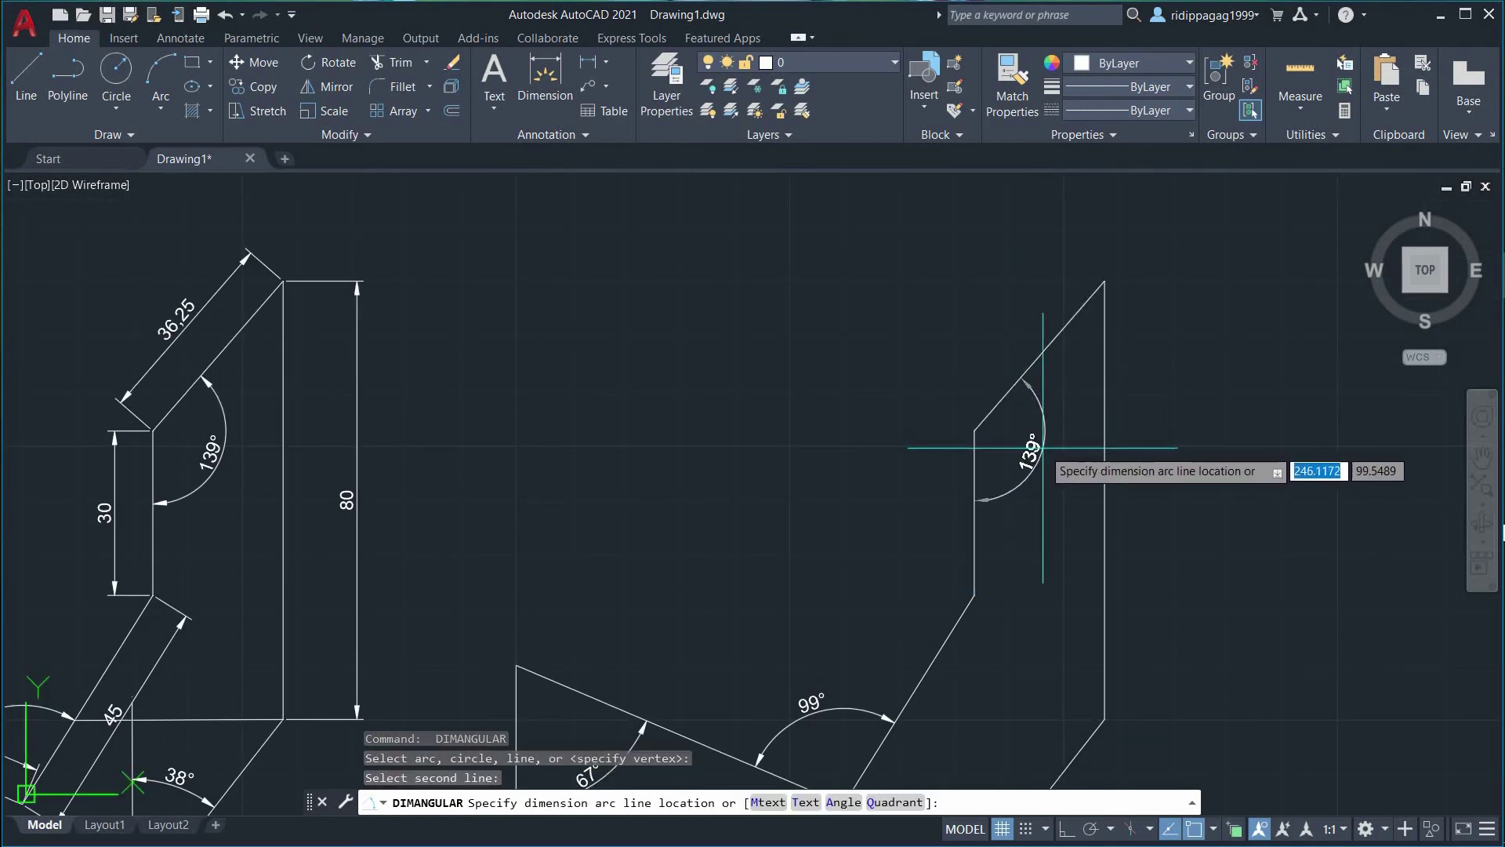
click(1054, 450)
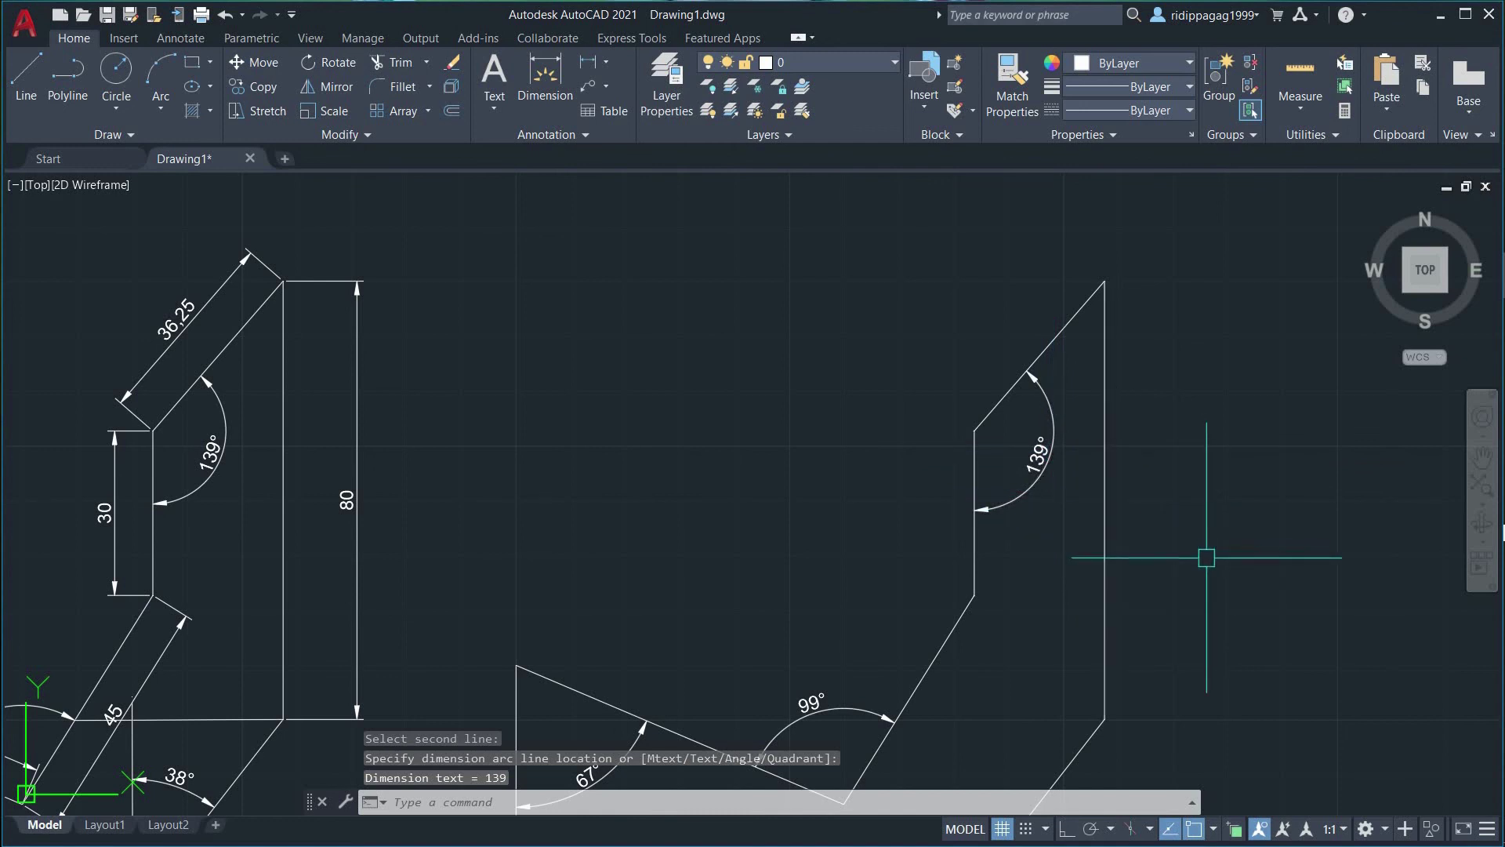
Draw a near-vertical helper line about 33 units long up from the top of the new profile's 15-unit edge.
middle_drag(1207, 557, 1197, 398)
middle_drag(1174, 670, 1238, 438)
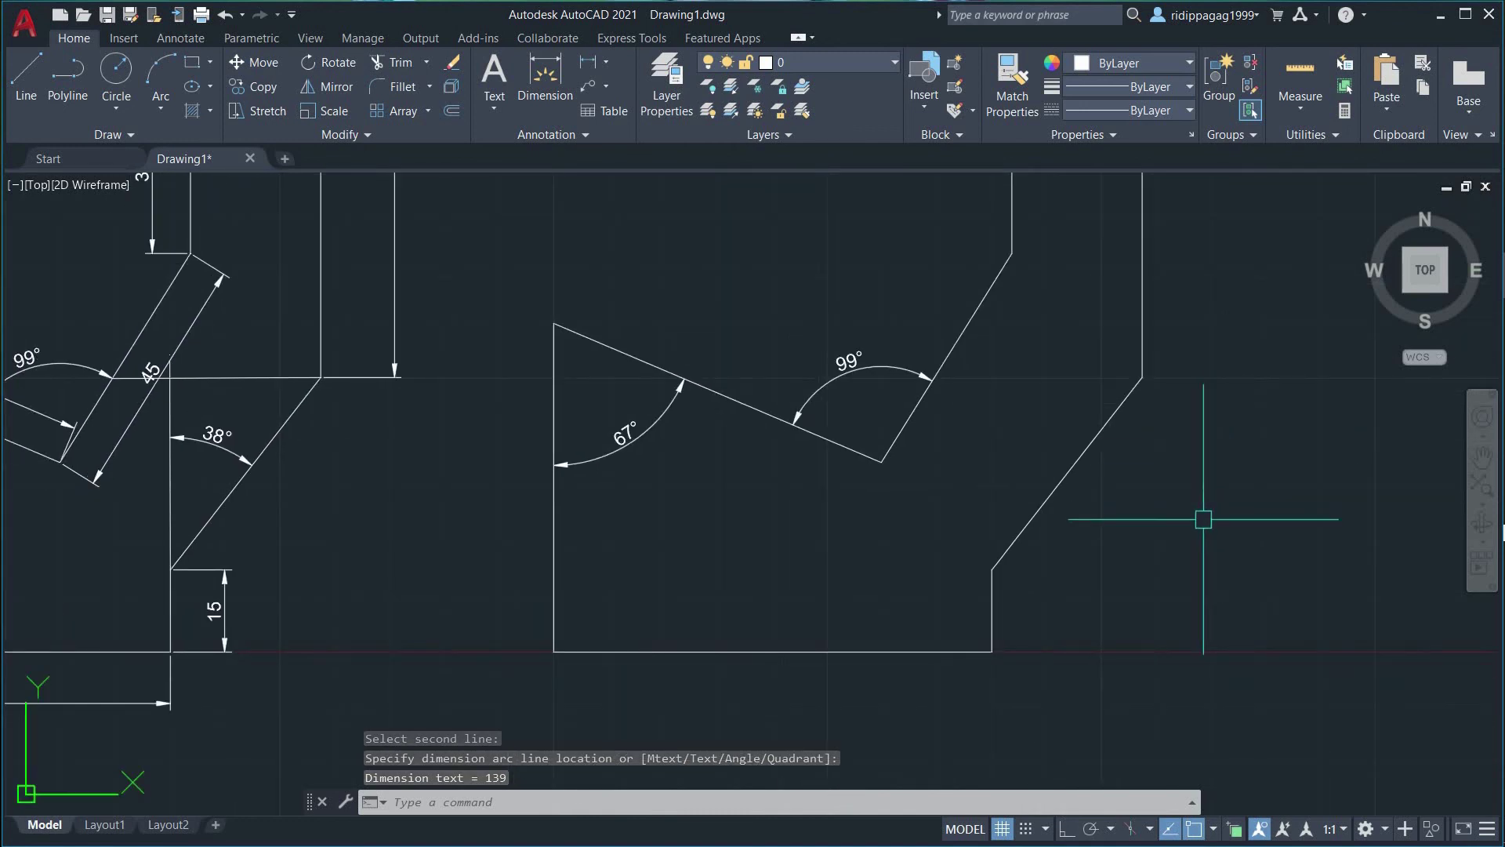
scroll(1203, 522, down, 2)
mouse_move(1204, 535)
middle_down()
mouse_move(1145, 542)
mouse_move(1112, 524)
middle_up()
scroll(1113, 526, up, 2)
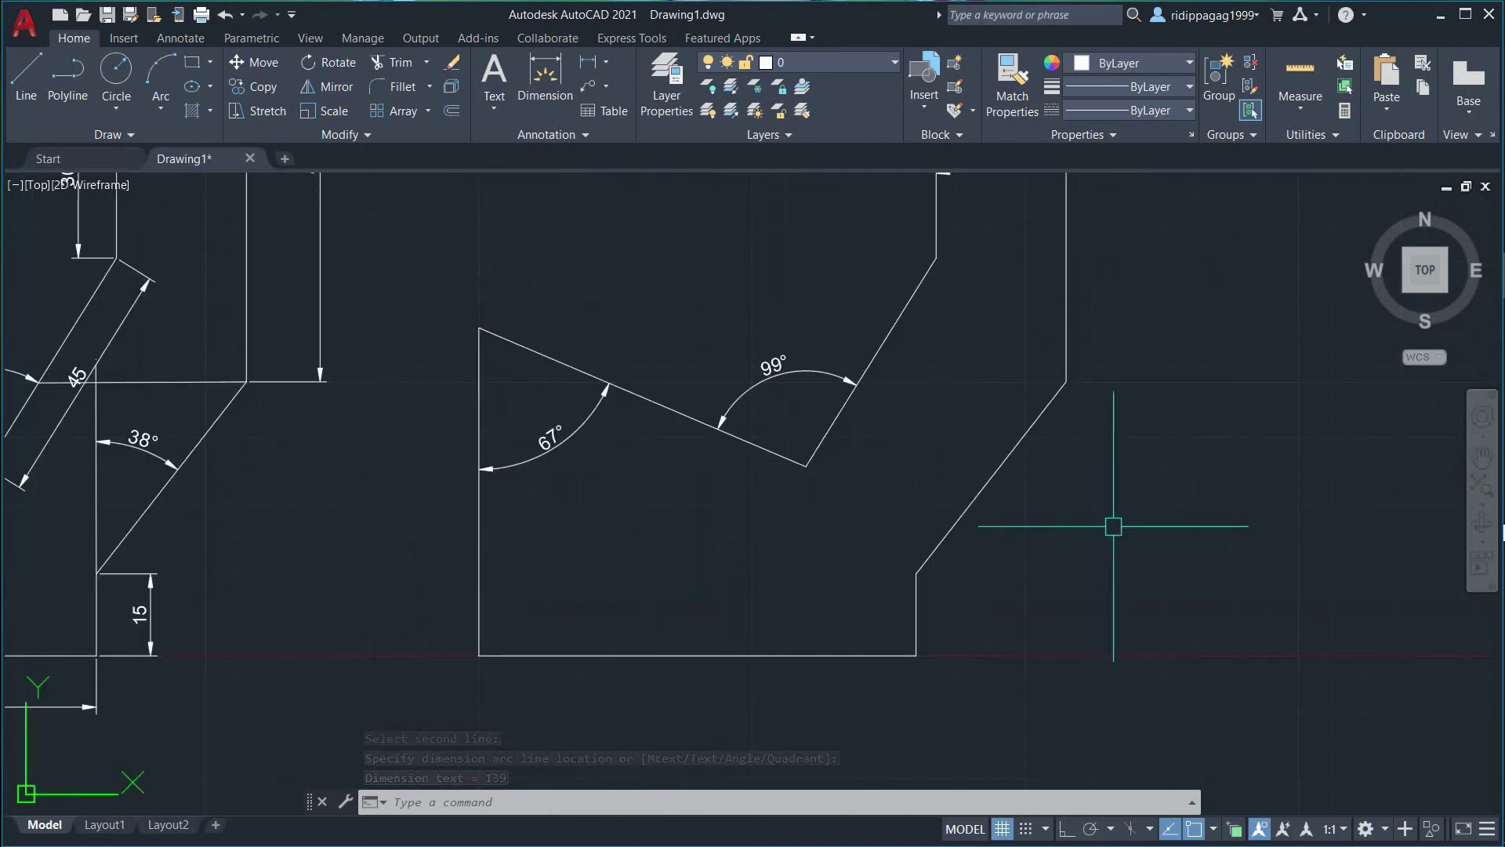
key(Return)
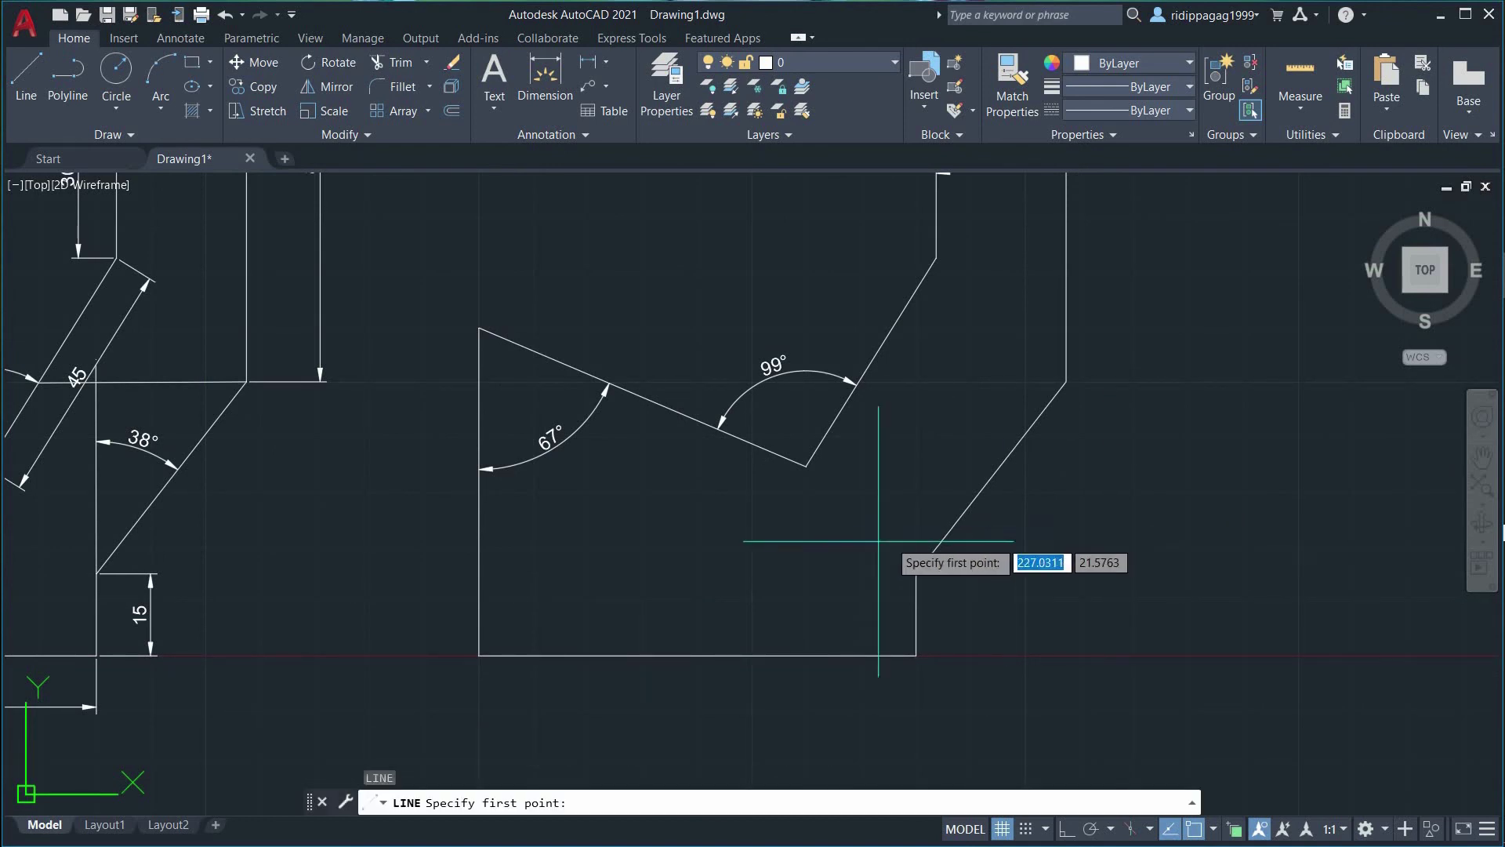
click(917, 573)
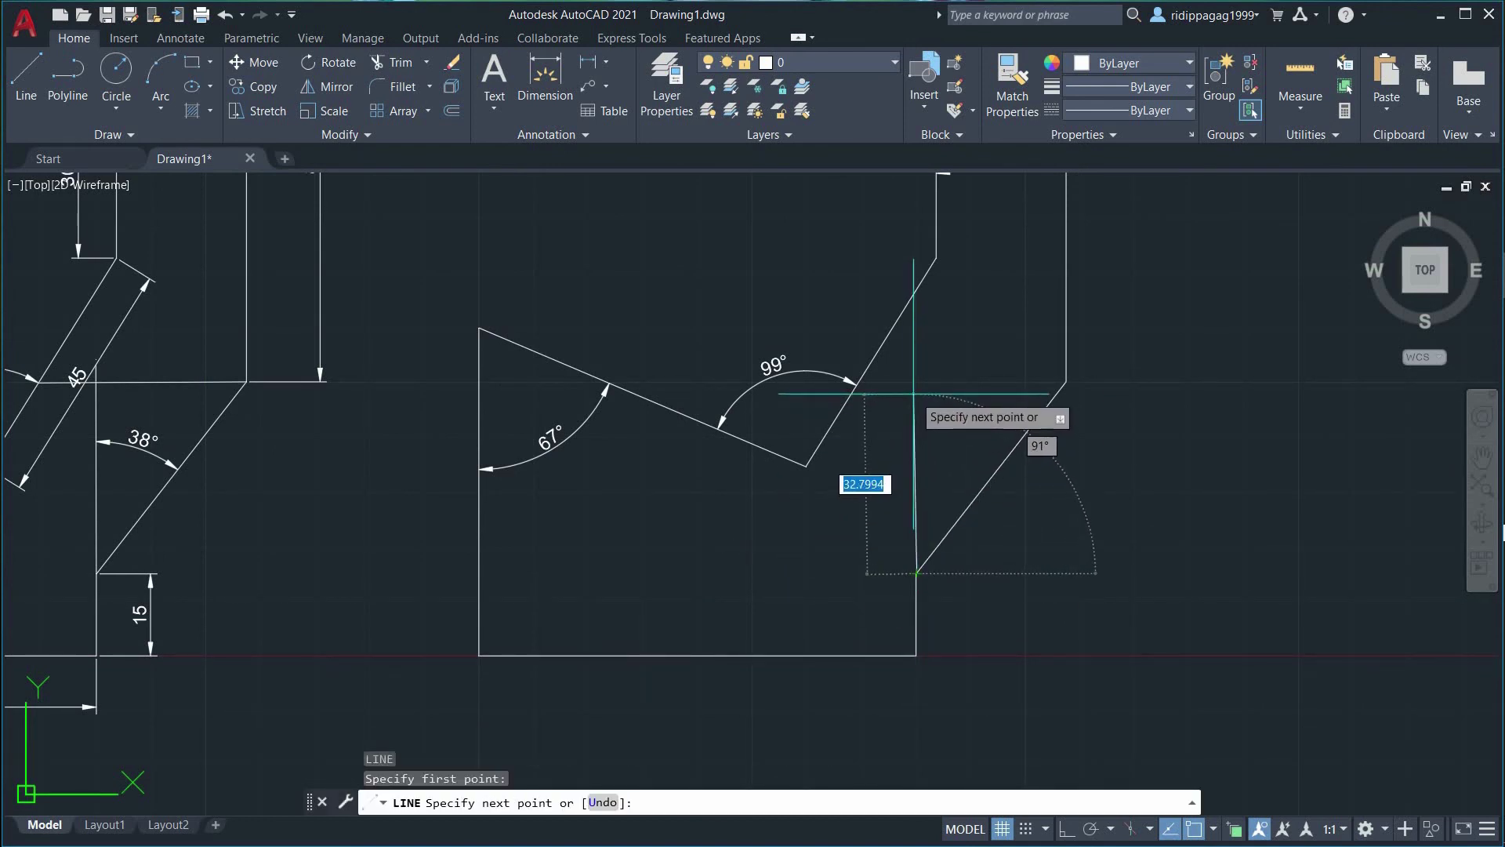
click(913, 396)
key(Return)
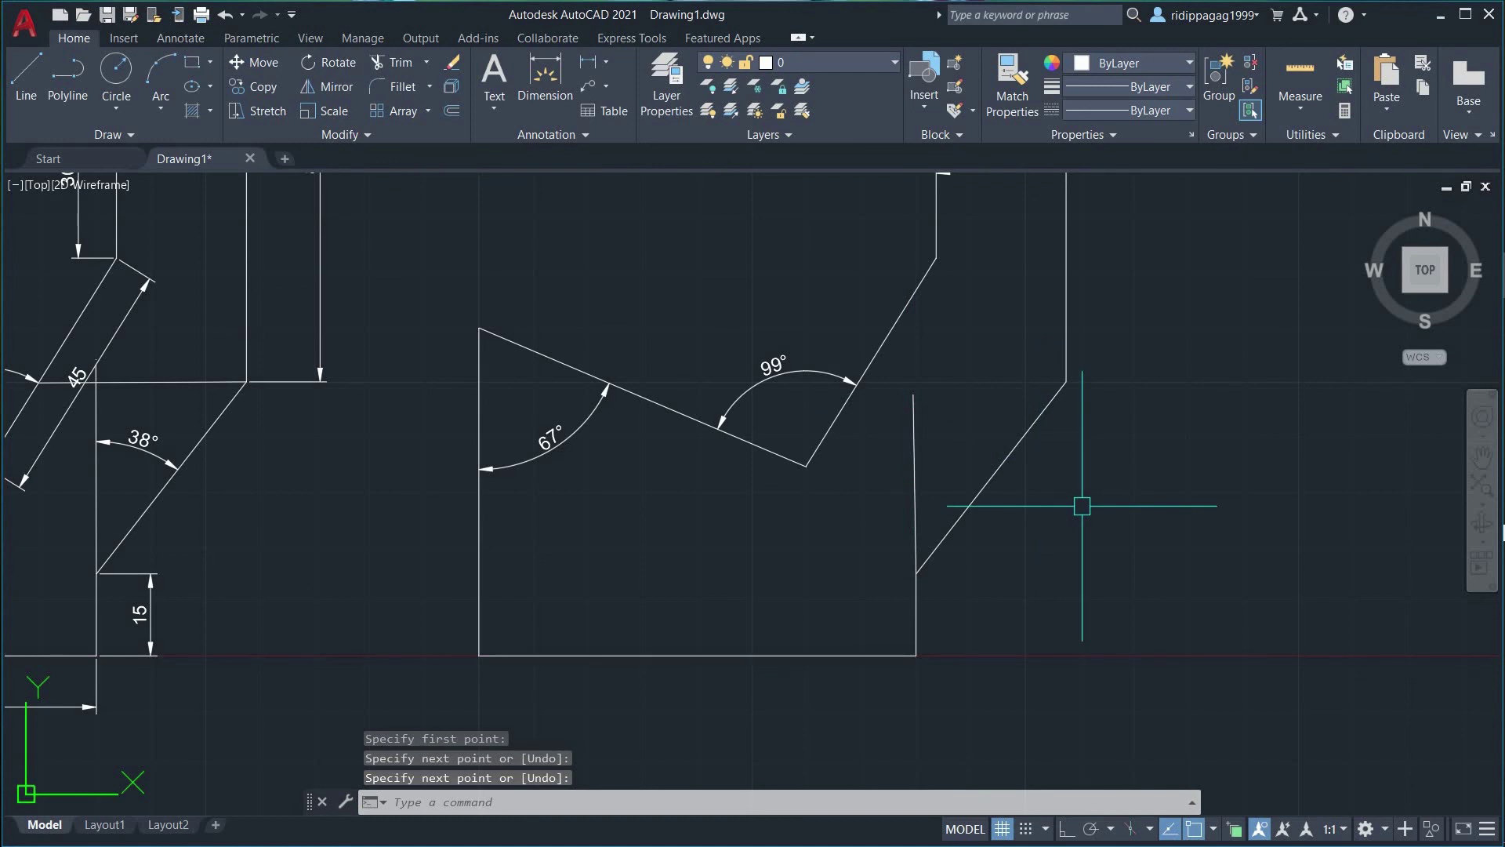
Dimension the angle between the new profile's lower sloping edge and the vertical helper line.
click(963, 515)
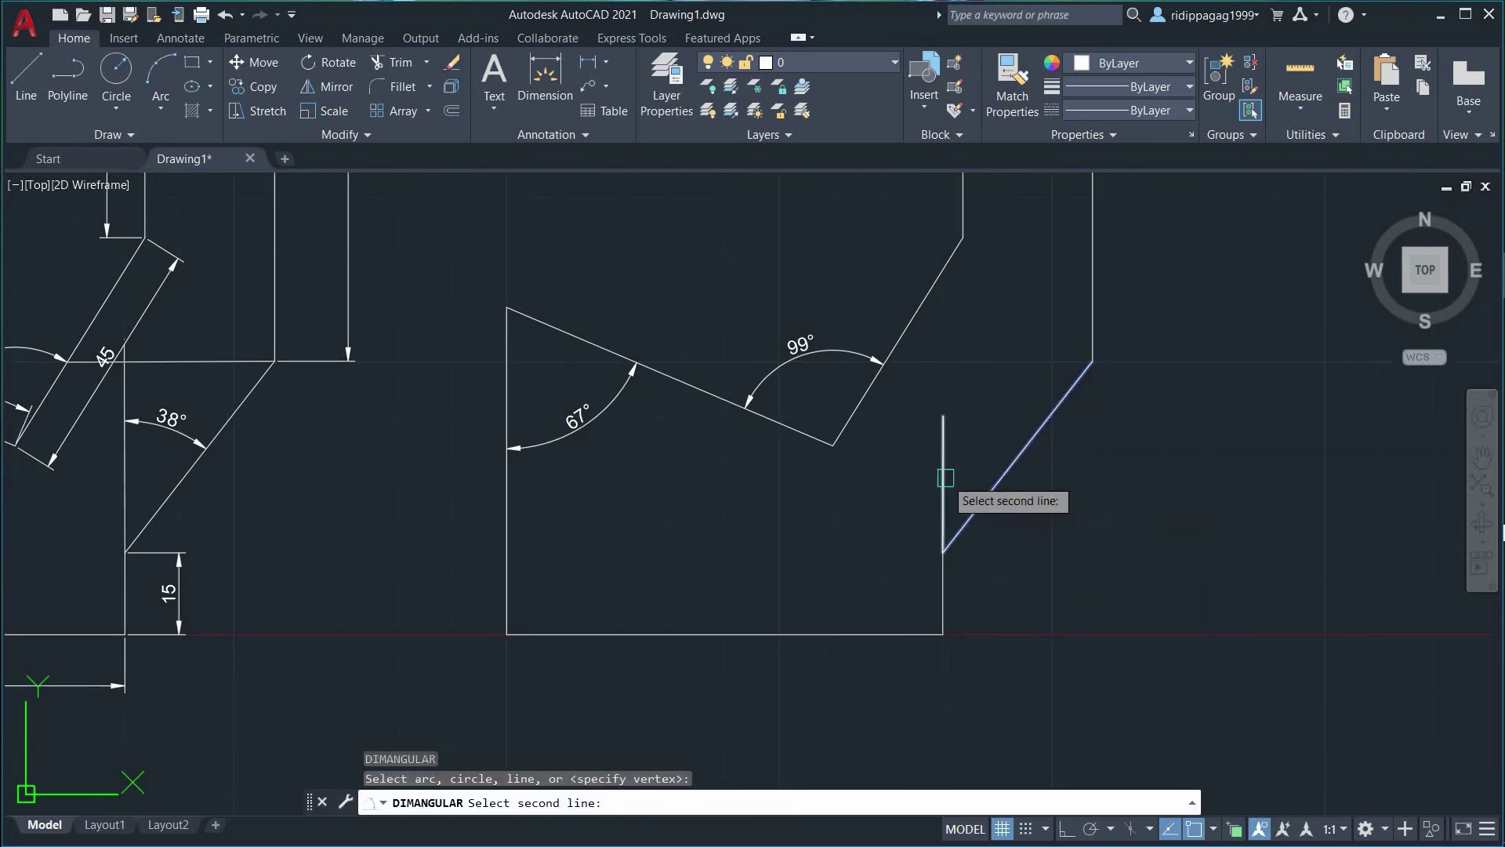
click(914, 513)
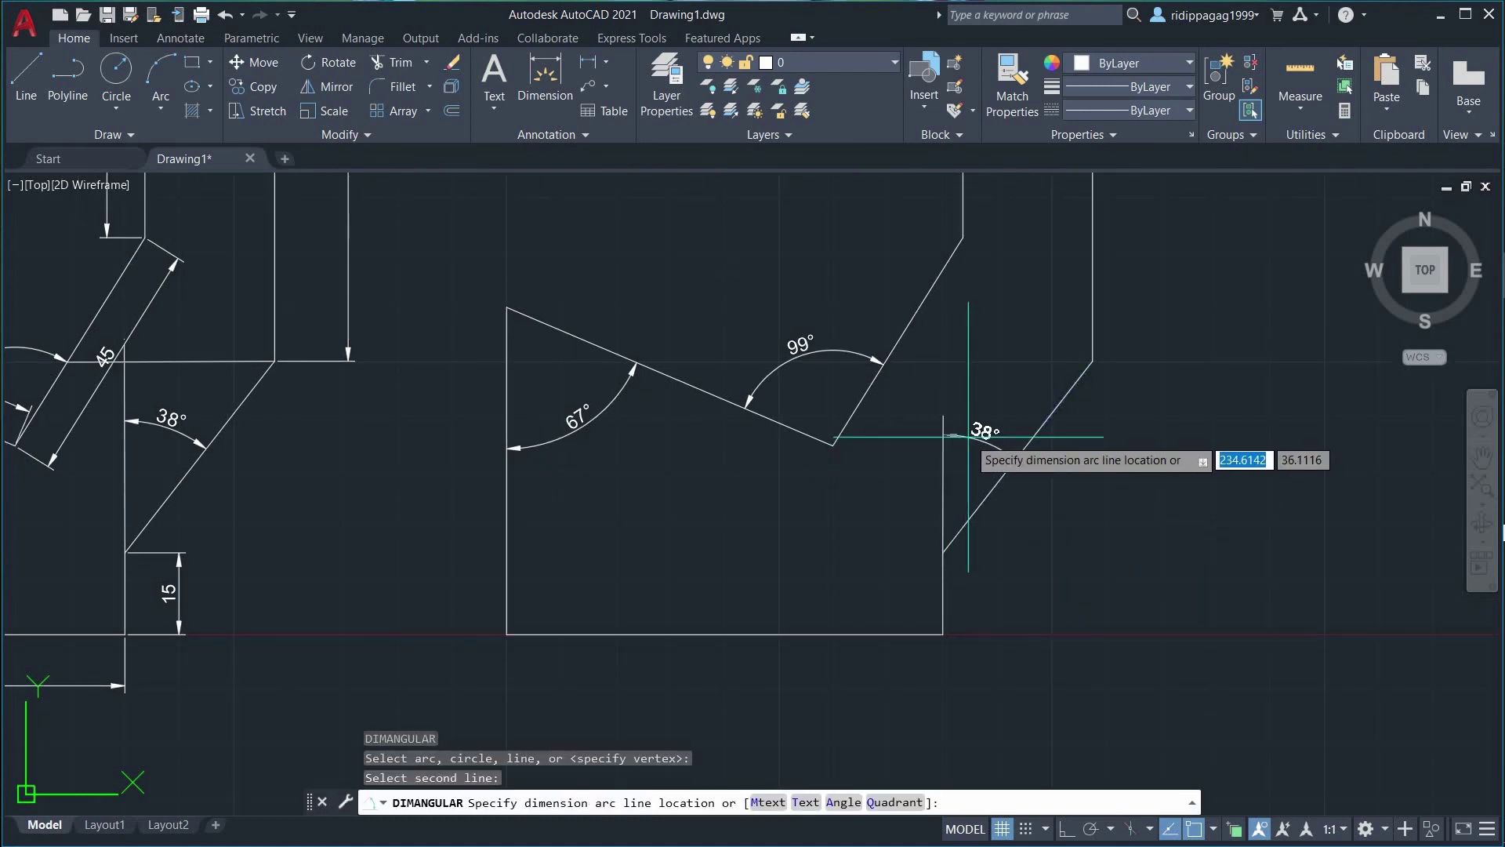
click(968, 436)
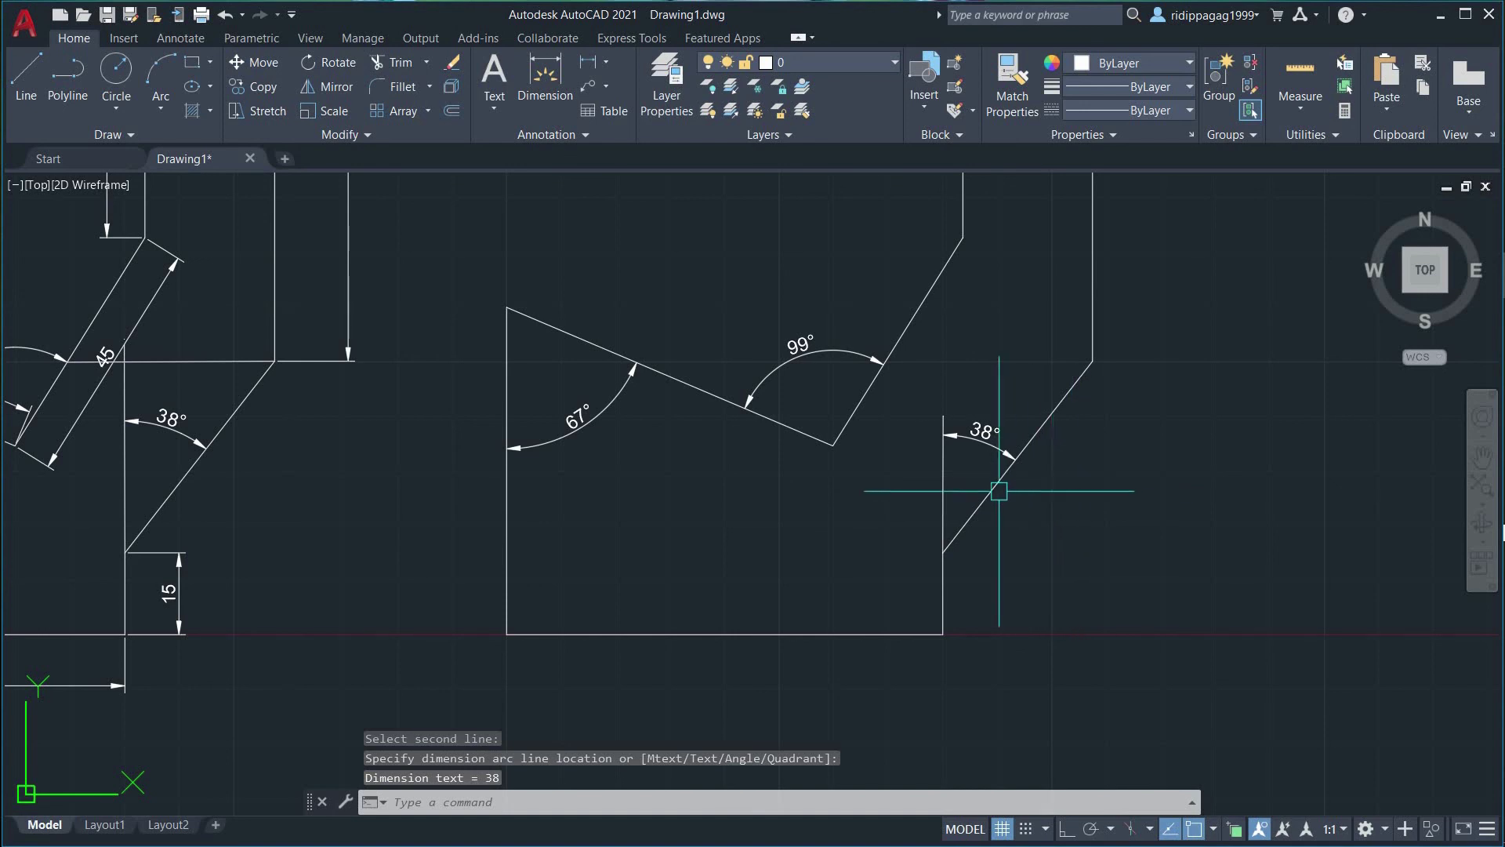
Erase the vertical helper line from the new profile and the horizontal and vertical helper lines from the reference profile.
click(949, 482)
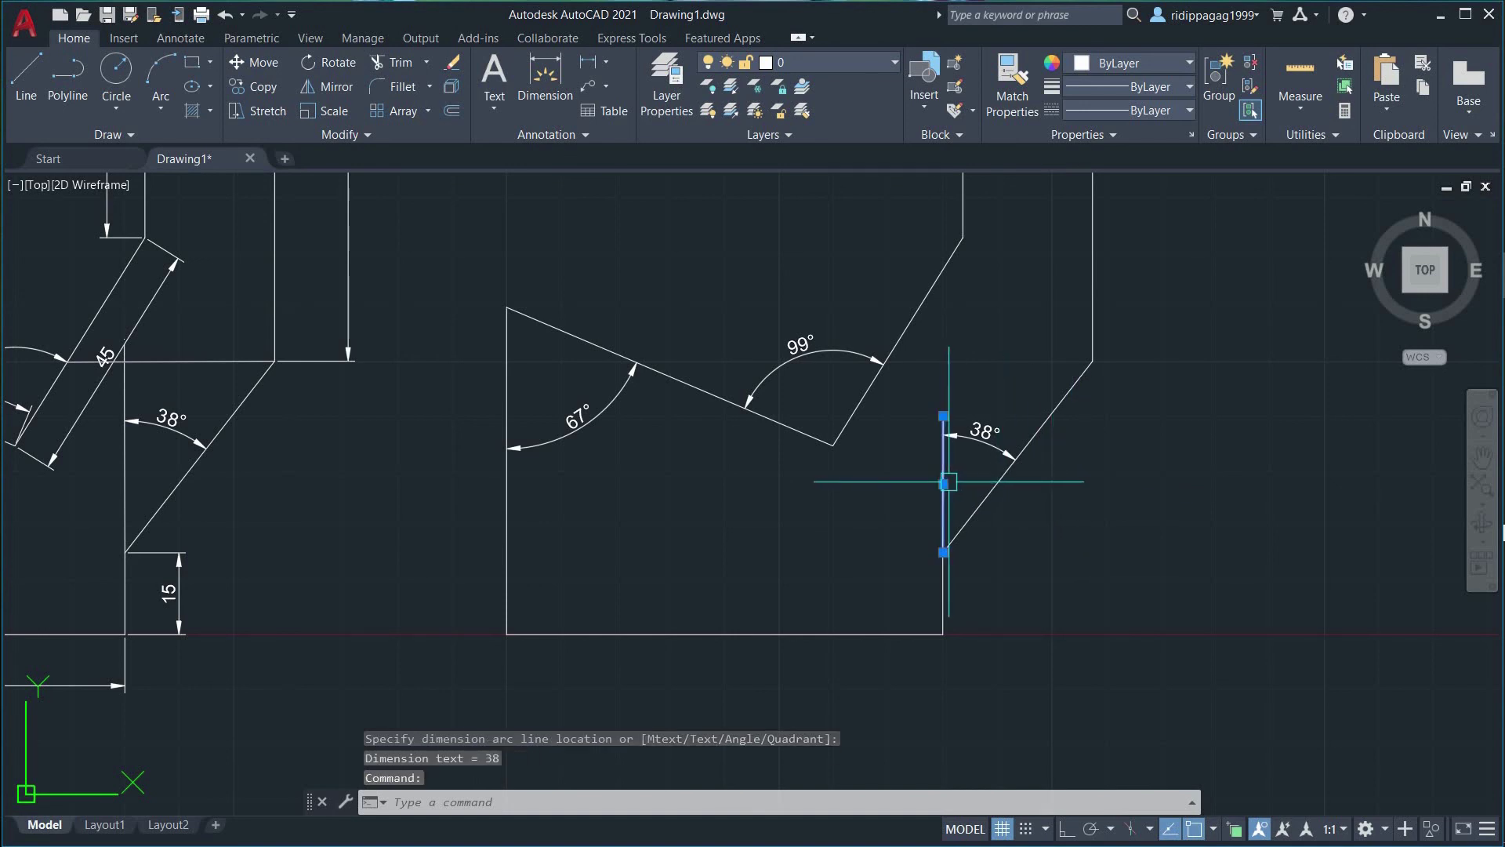
key(Delete)
scroll(994, 507, down, 4)
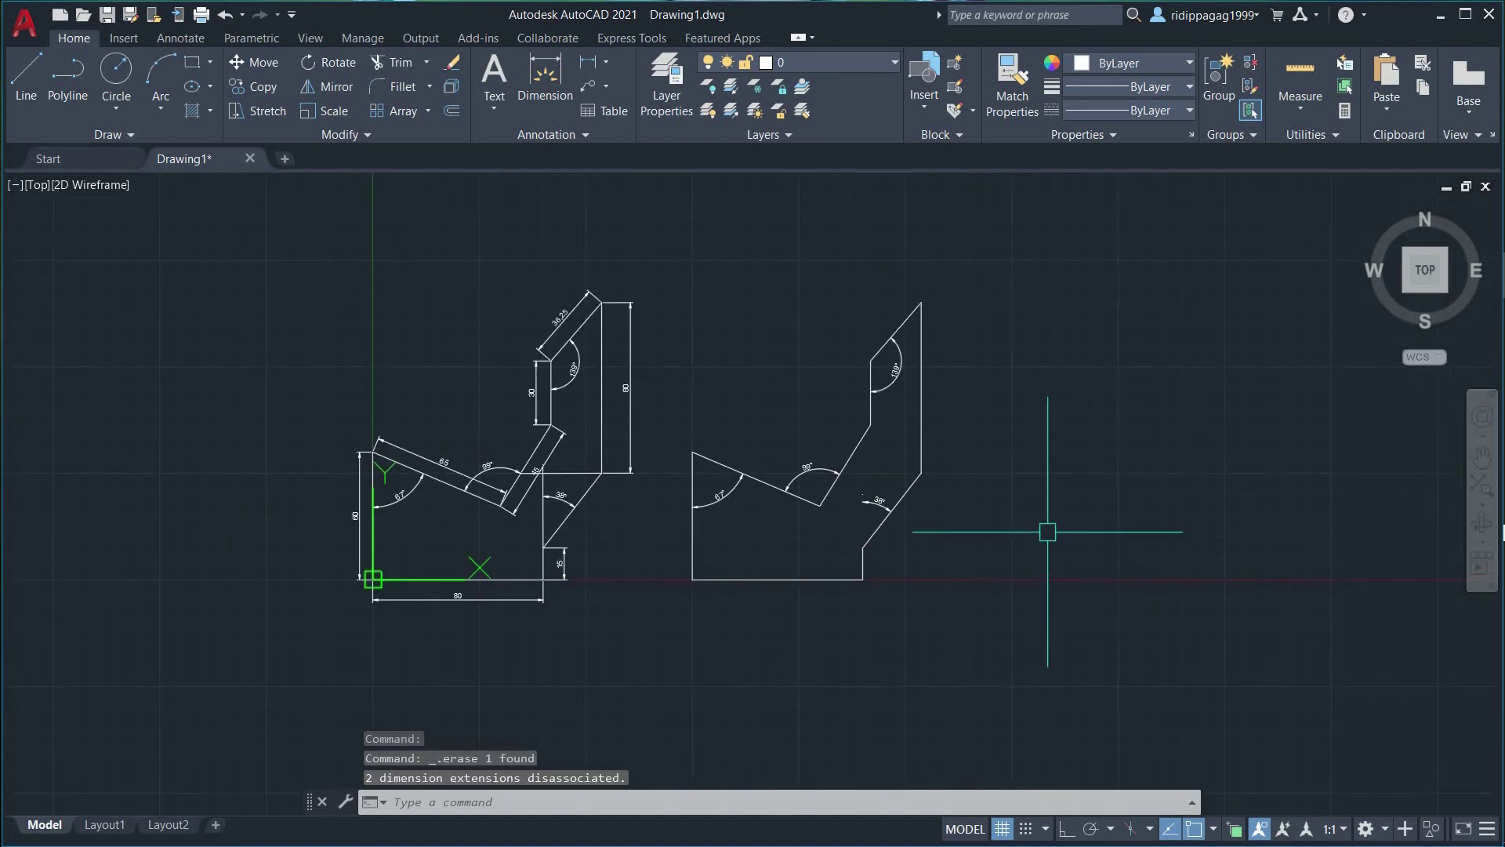
scroll(980, 526, up, 5)
middle_drag(907, 520, 1283, 538)
scroll(1301, 535, down, 2)
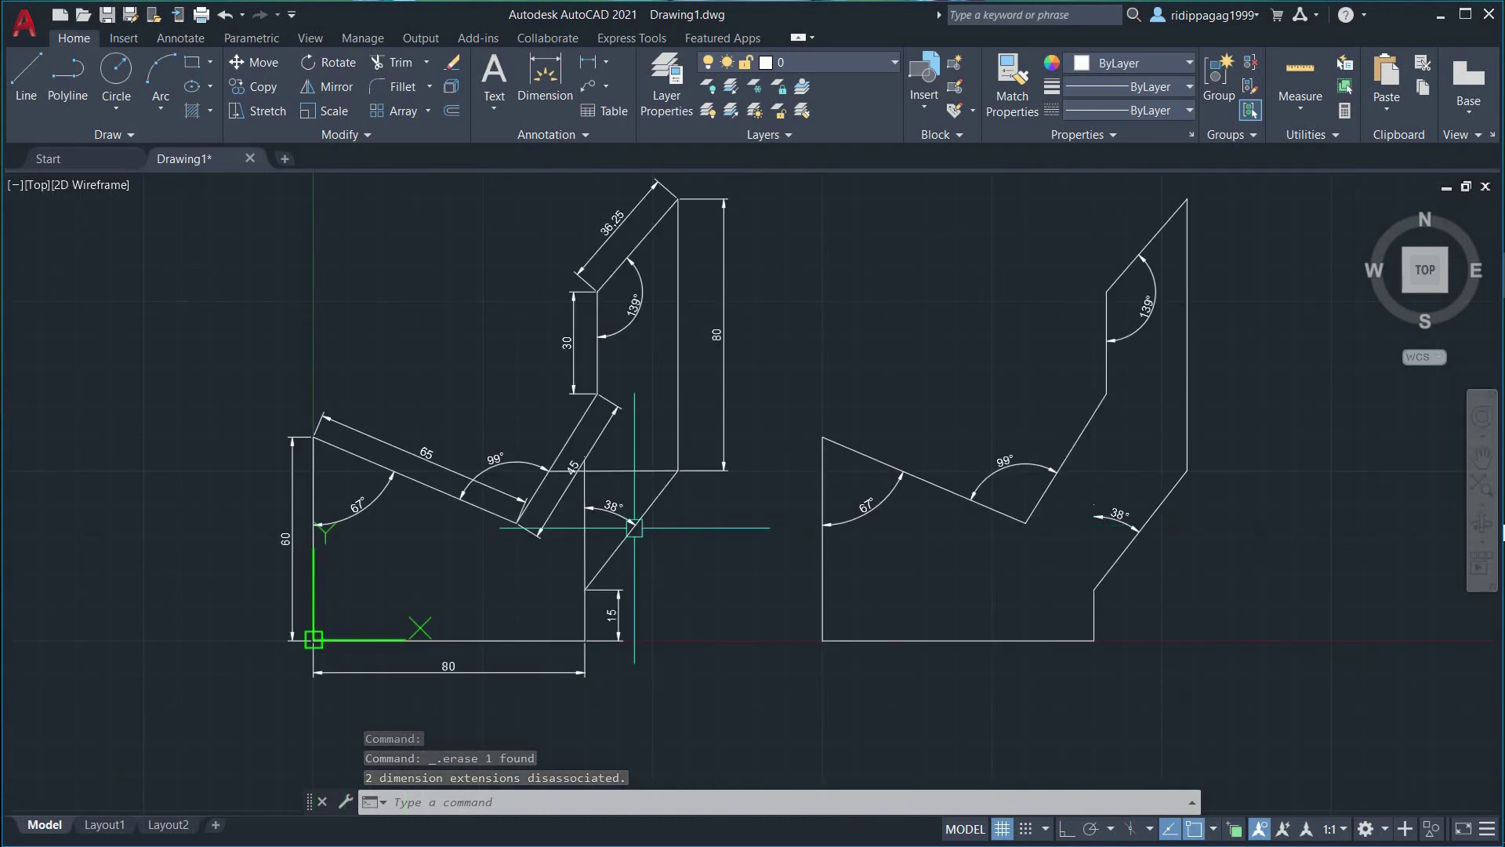
click(606, 479)
click(601, 468)
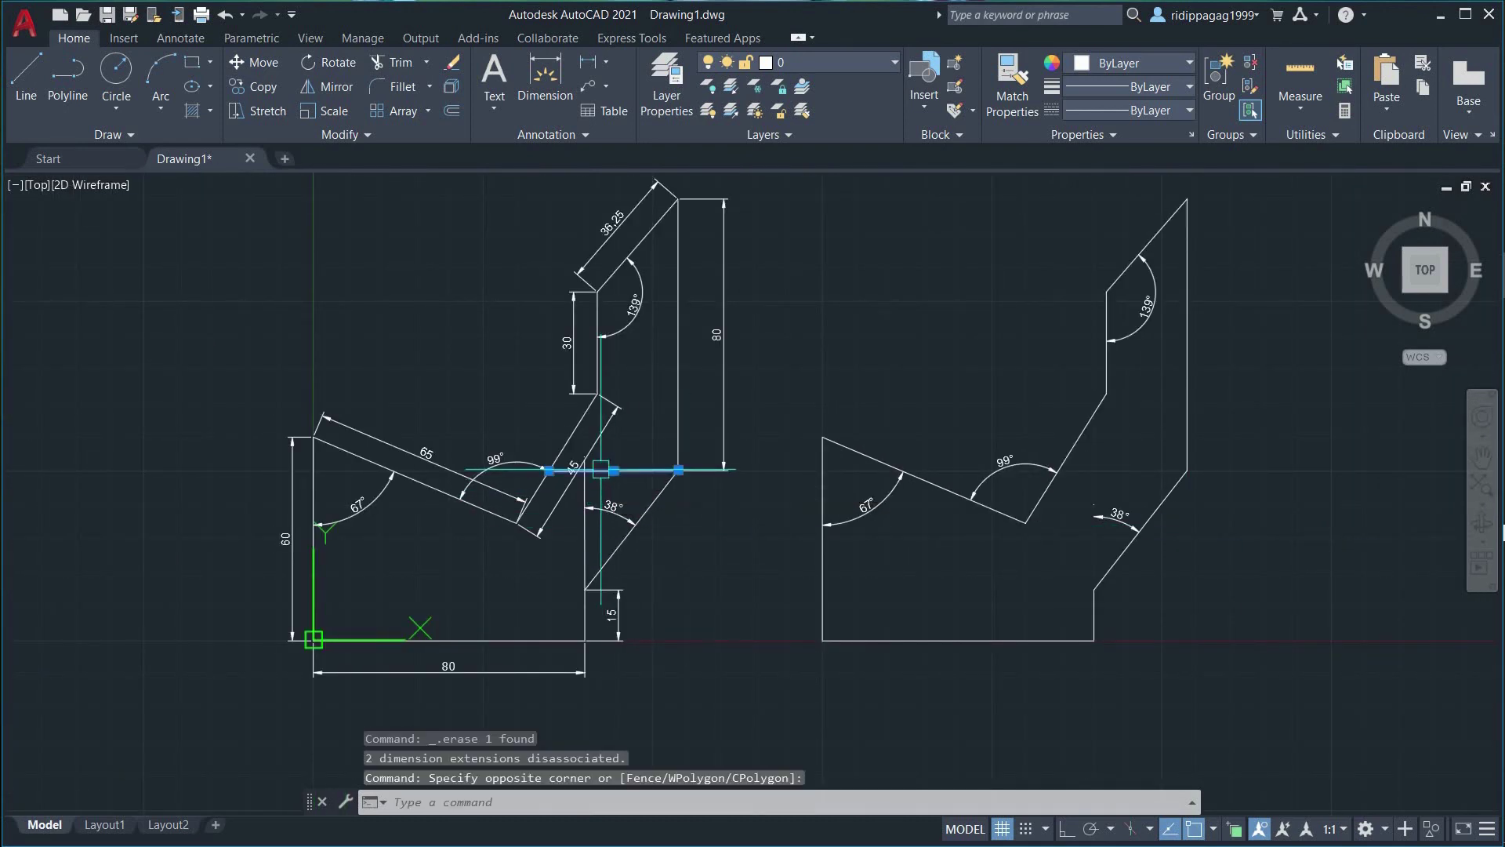
click(587, 493)
key(Delete)
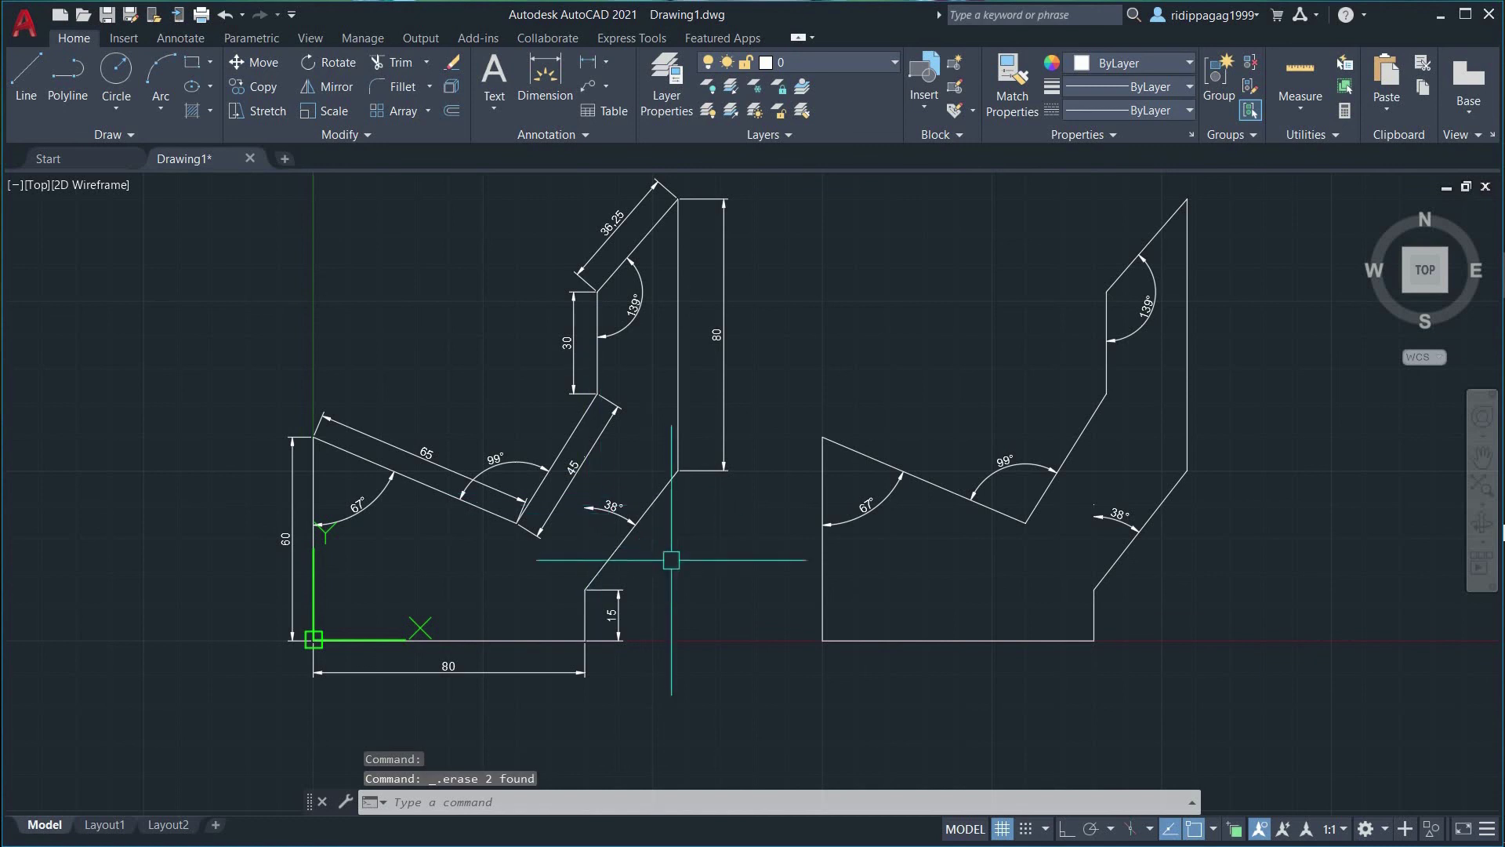
Add an aligned dimension for the height of the new profile's outer vertical edge starting at the base, placed outside the profile.
middle_drag(722, 579, 656, 527)
middle_drag(874, 547, 789, 576)
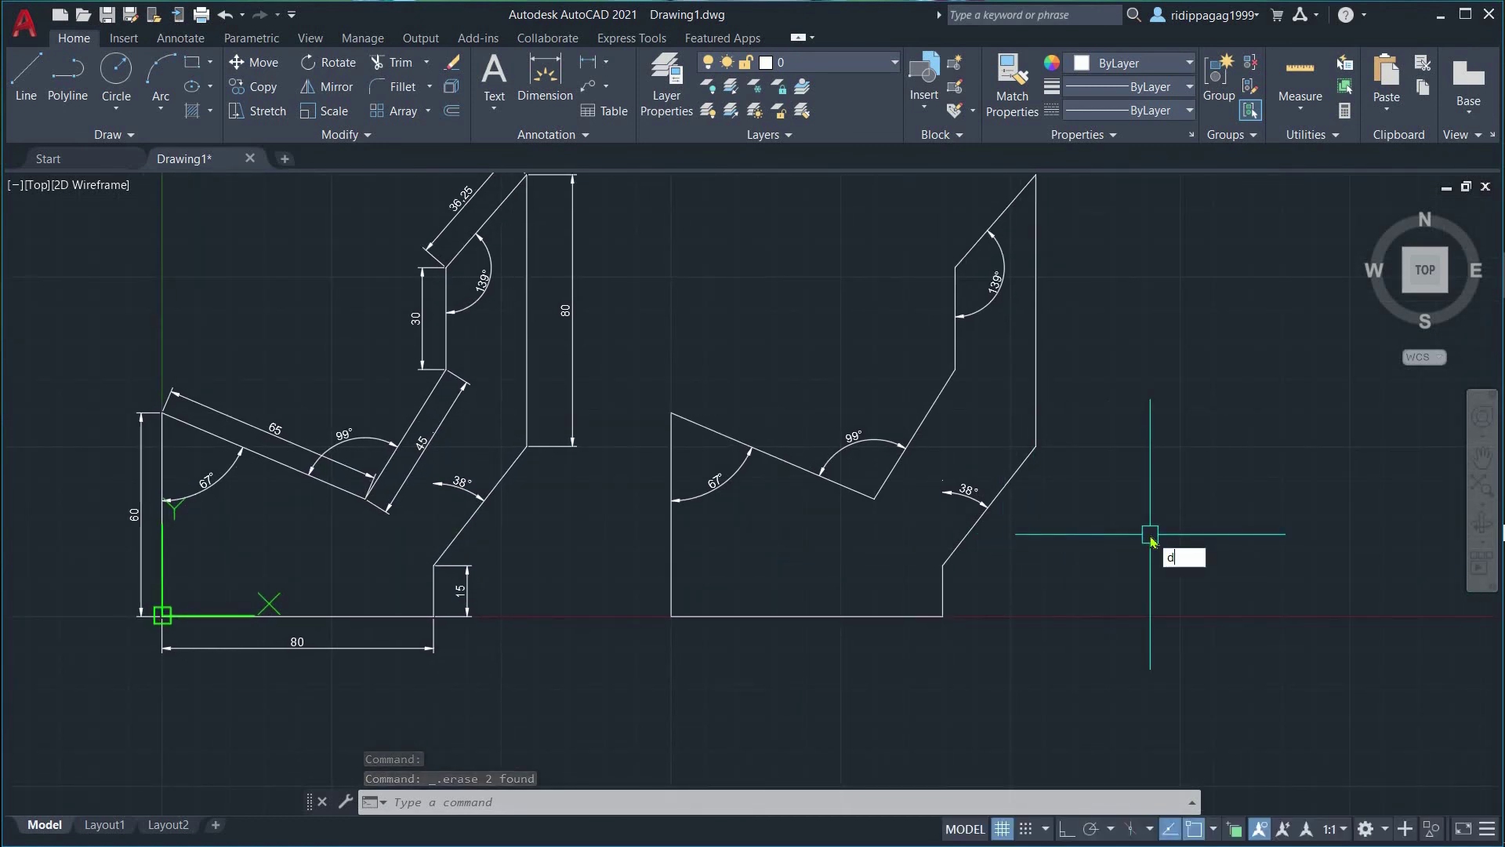
text(l)
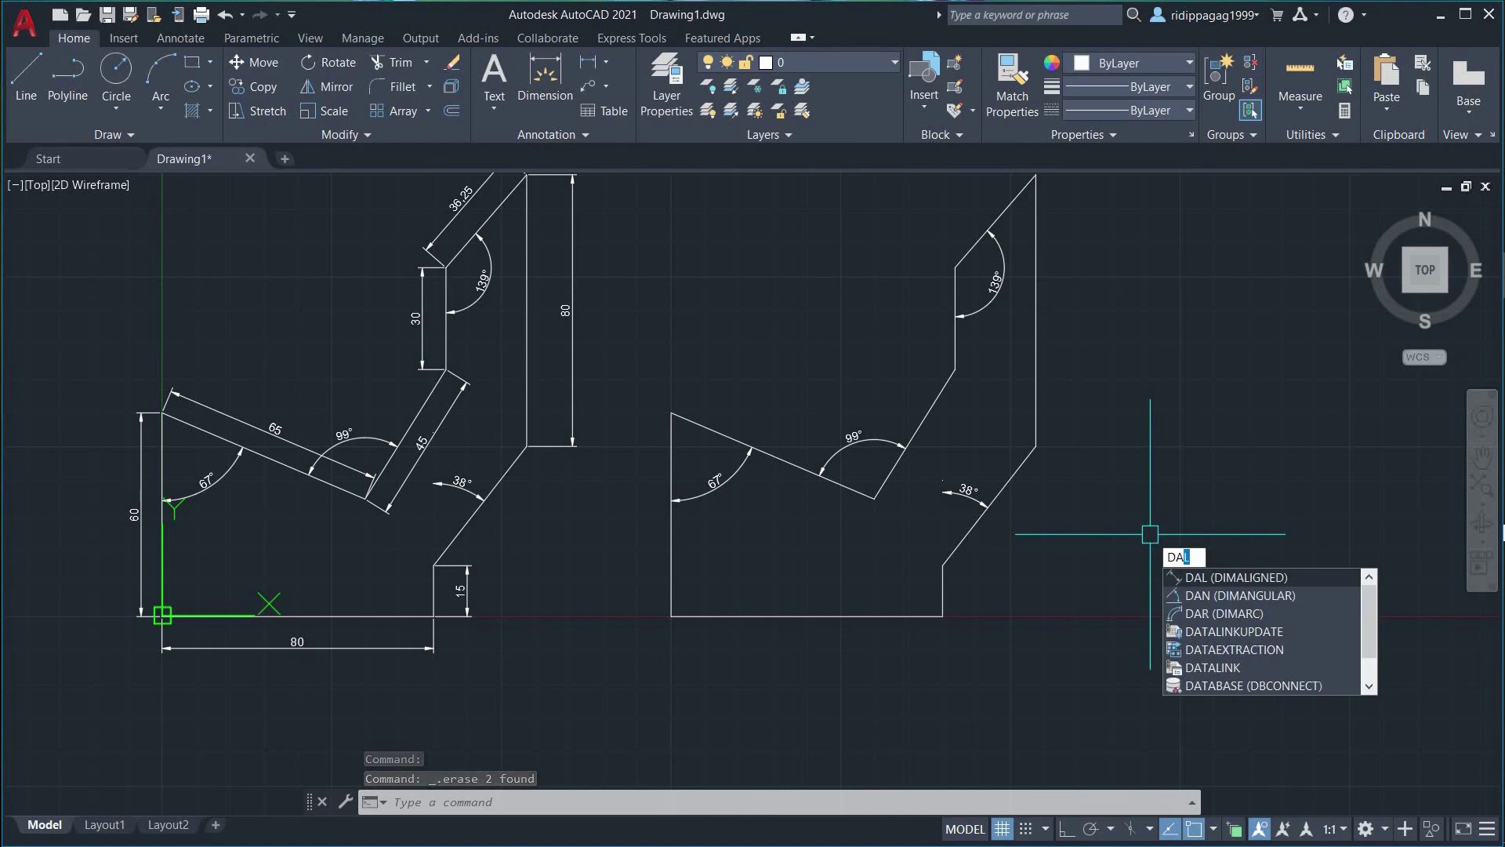
key(Return)
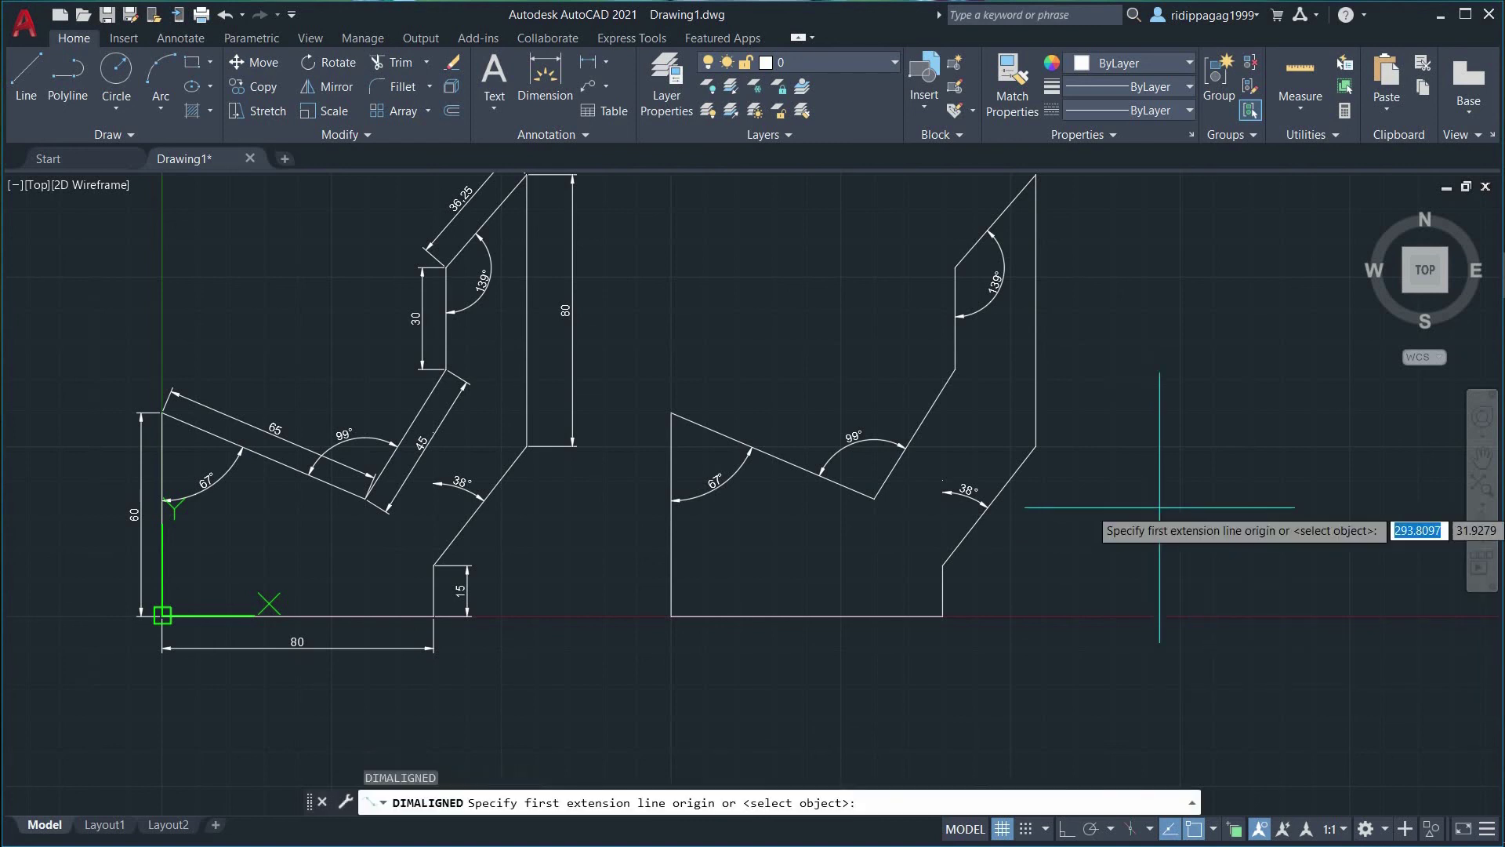
middle_drag(1053, 581, 1033, 609)
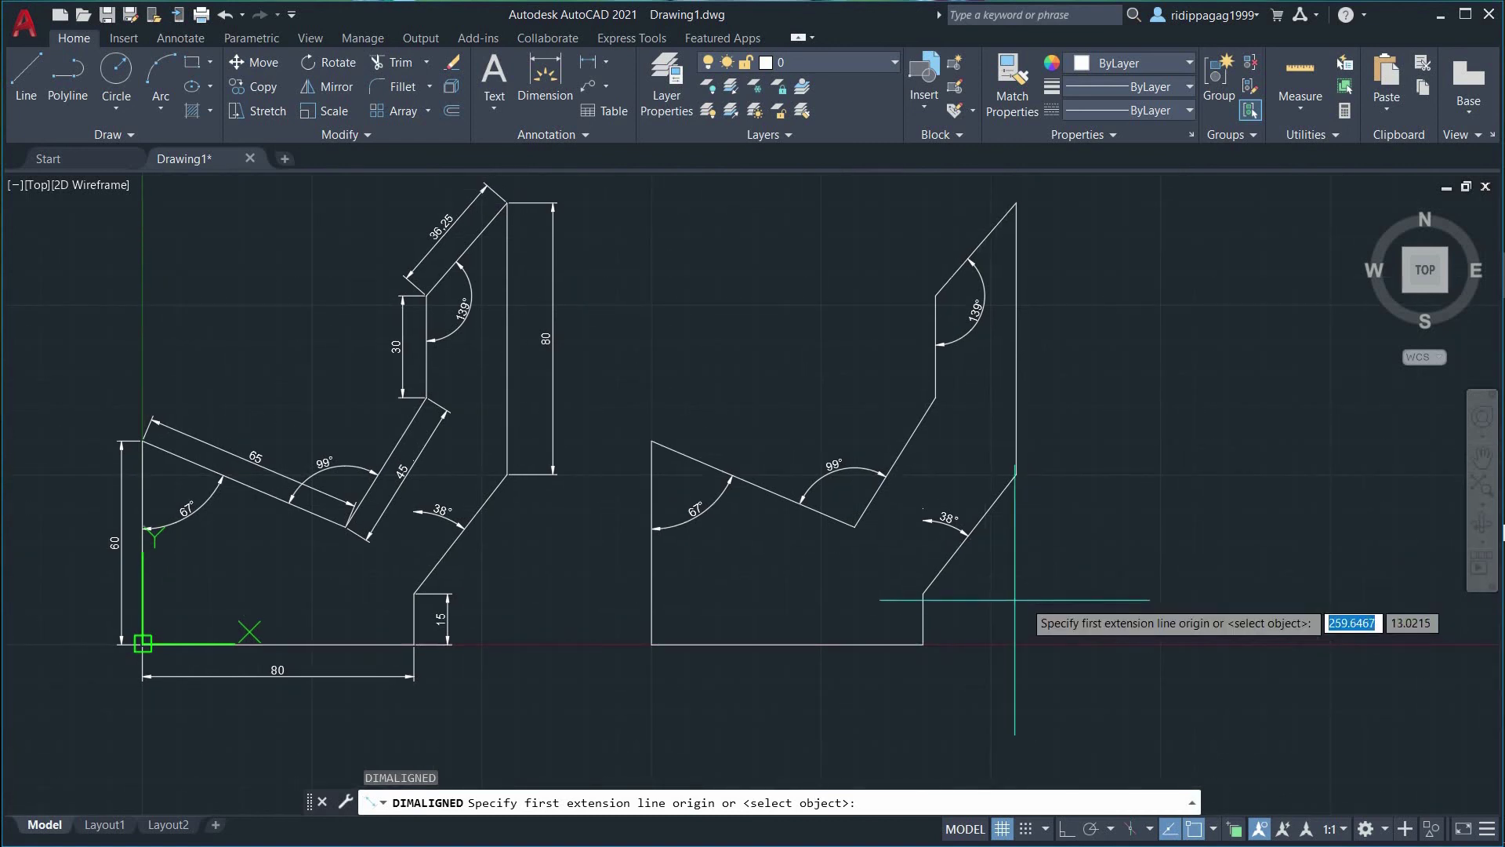
click(651, 643)
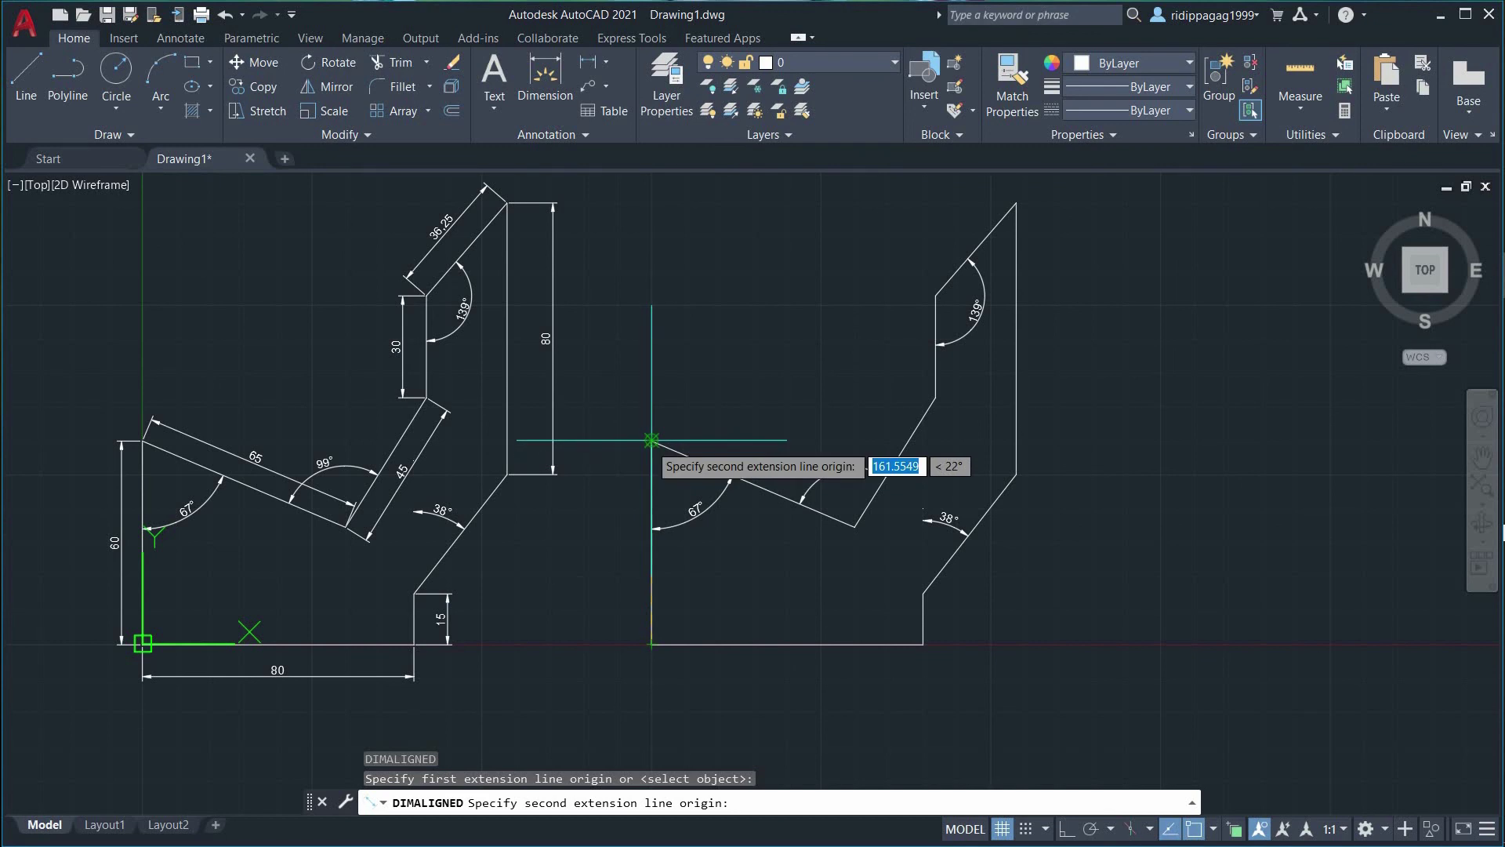
click(651, 441)
click(620, 463)
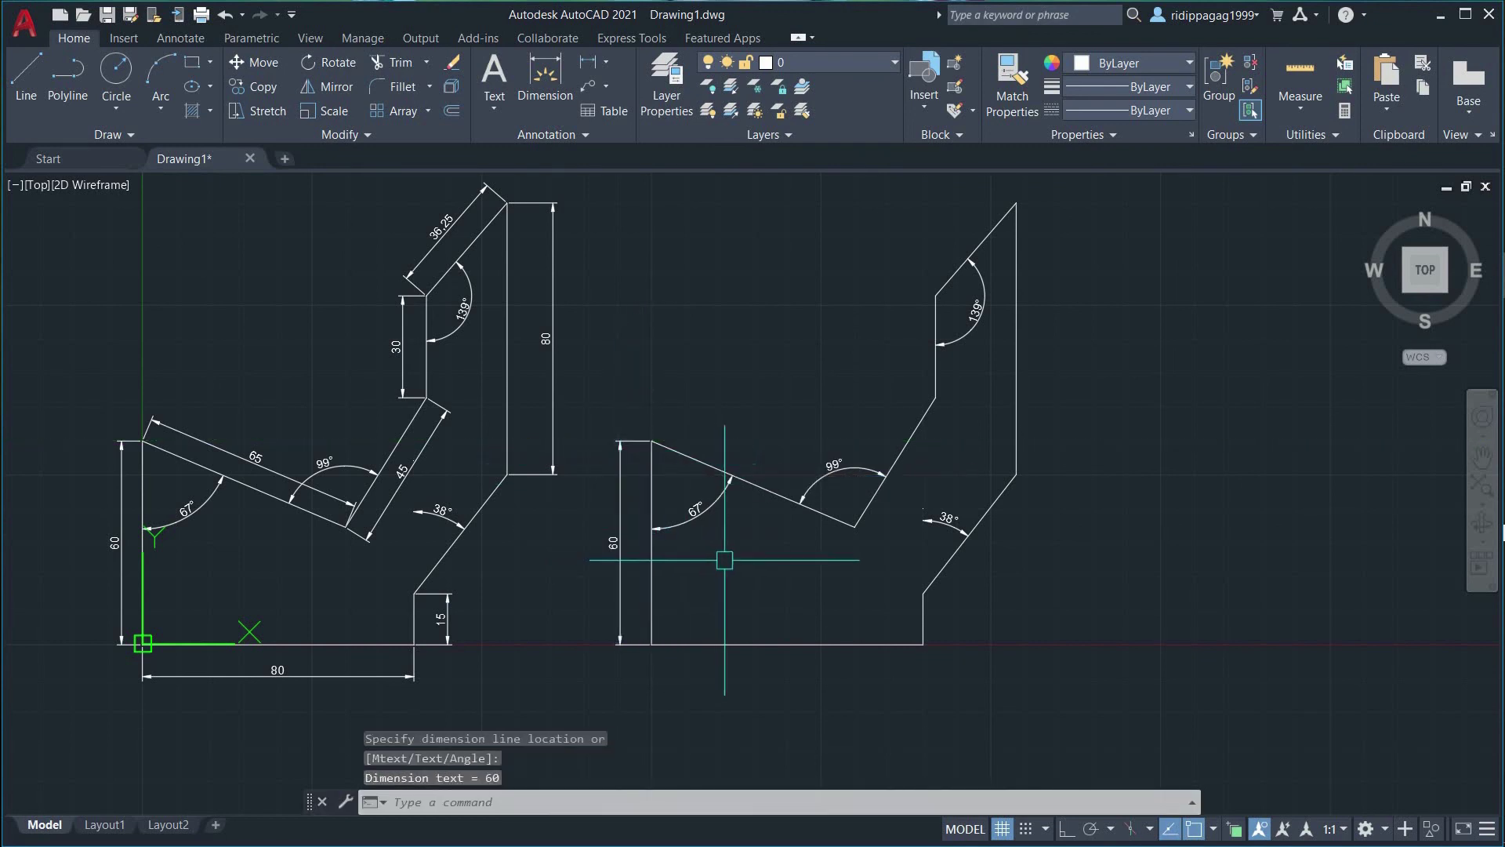
Add an aligned dimension for the new profile's long sloping edge descending from the top of its outer vertical edge, placed above the edge.
scroll(728, 559, up, 2)
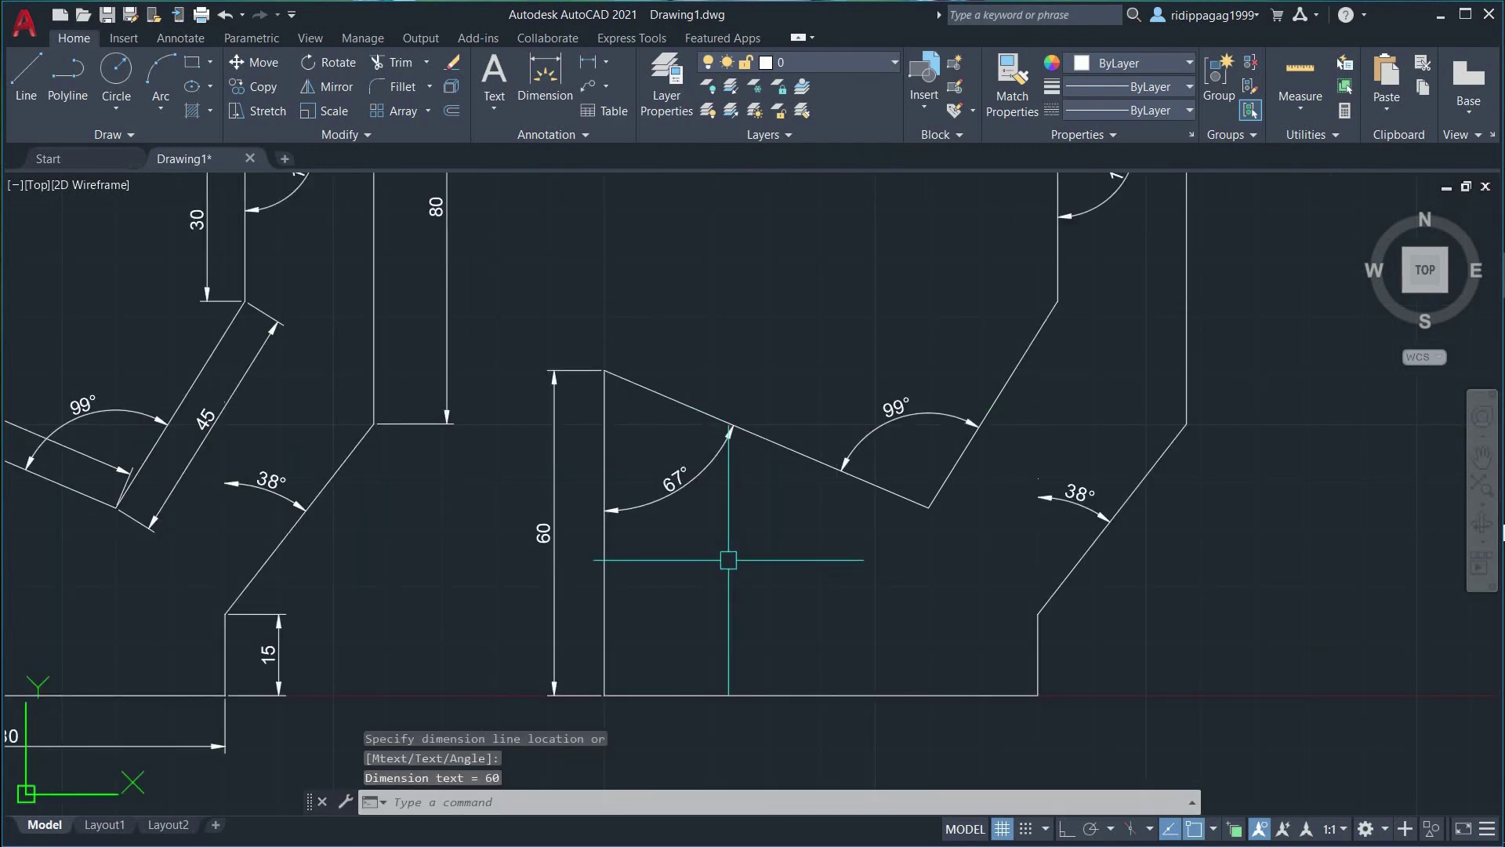
key(Return)
click(603, 369)
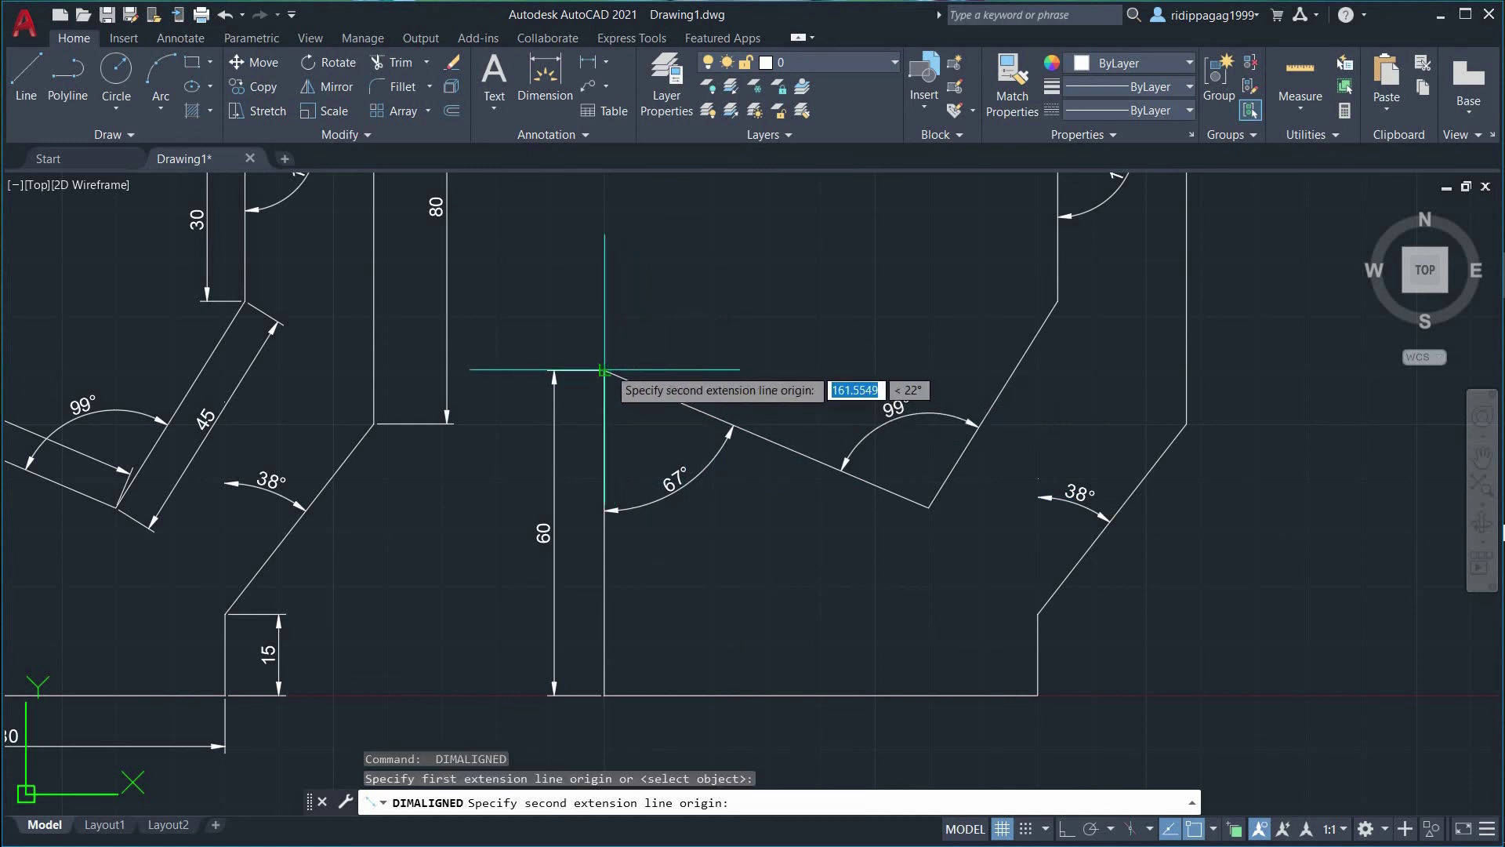
click(928, 507)
click(934, 476)
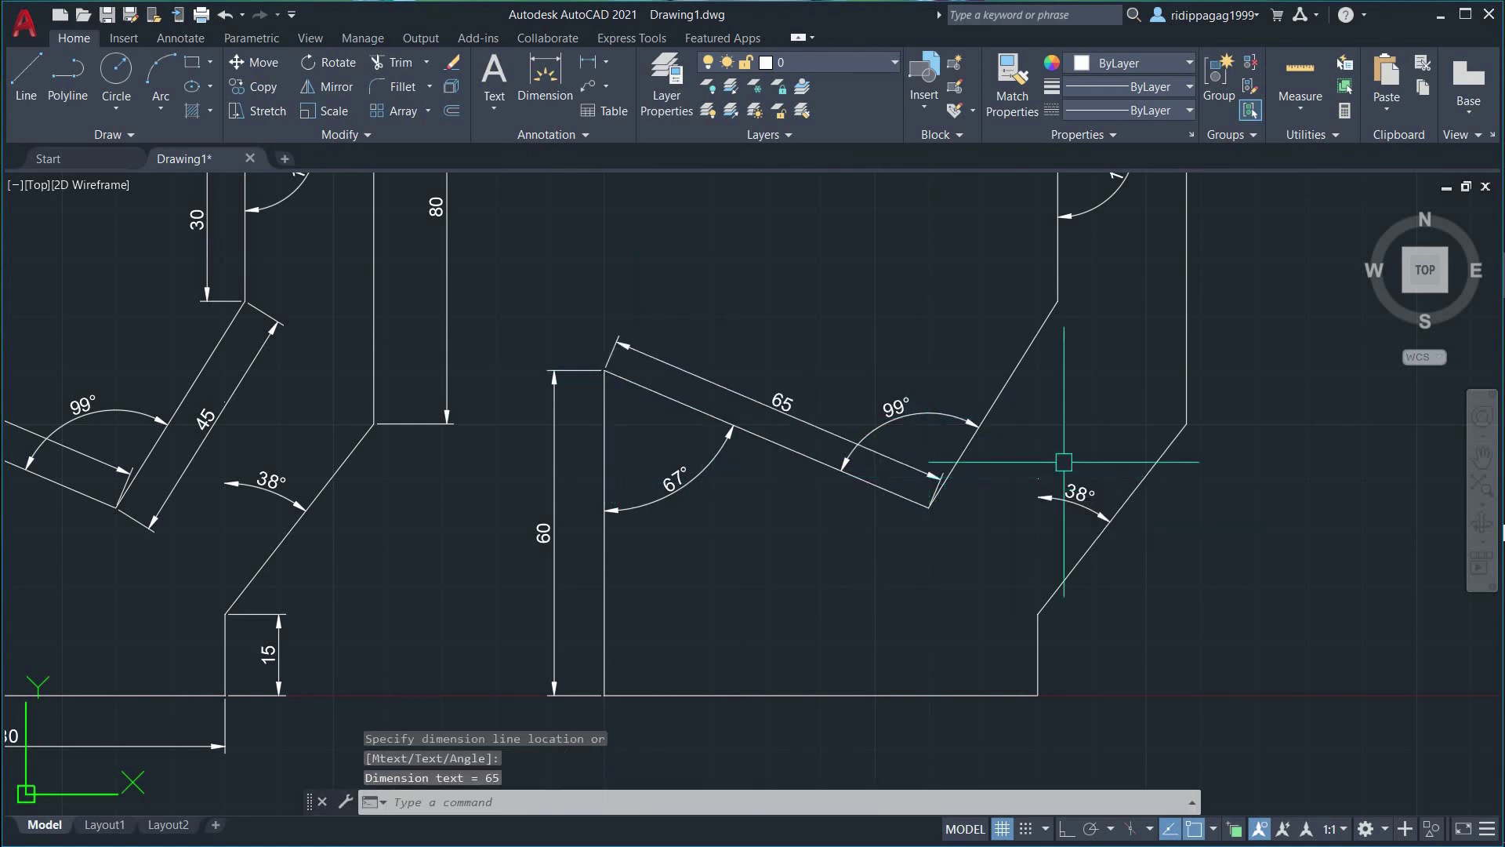
Add an aligned dimension for the new profile's sloping edge rising from the notch to the inner vertical edge, placed inside the profile.
scroll(1143, 409, down, 2)
middle_drag(1155, 393, 1055, 447)
scroll(1031, 450, up, 2)
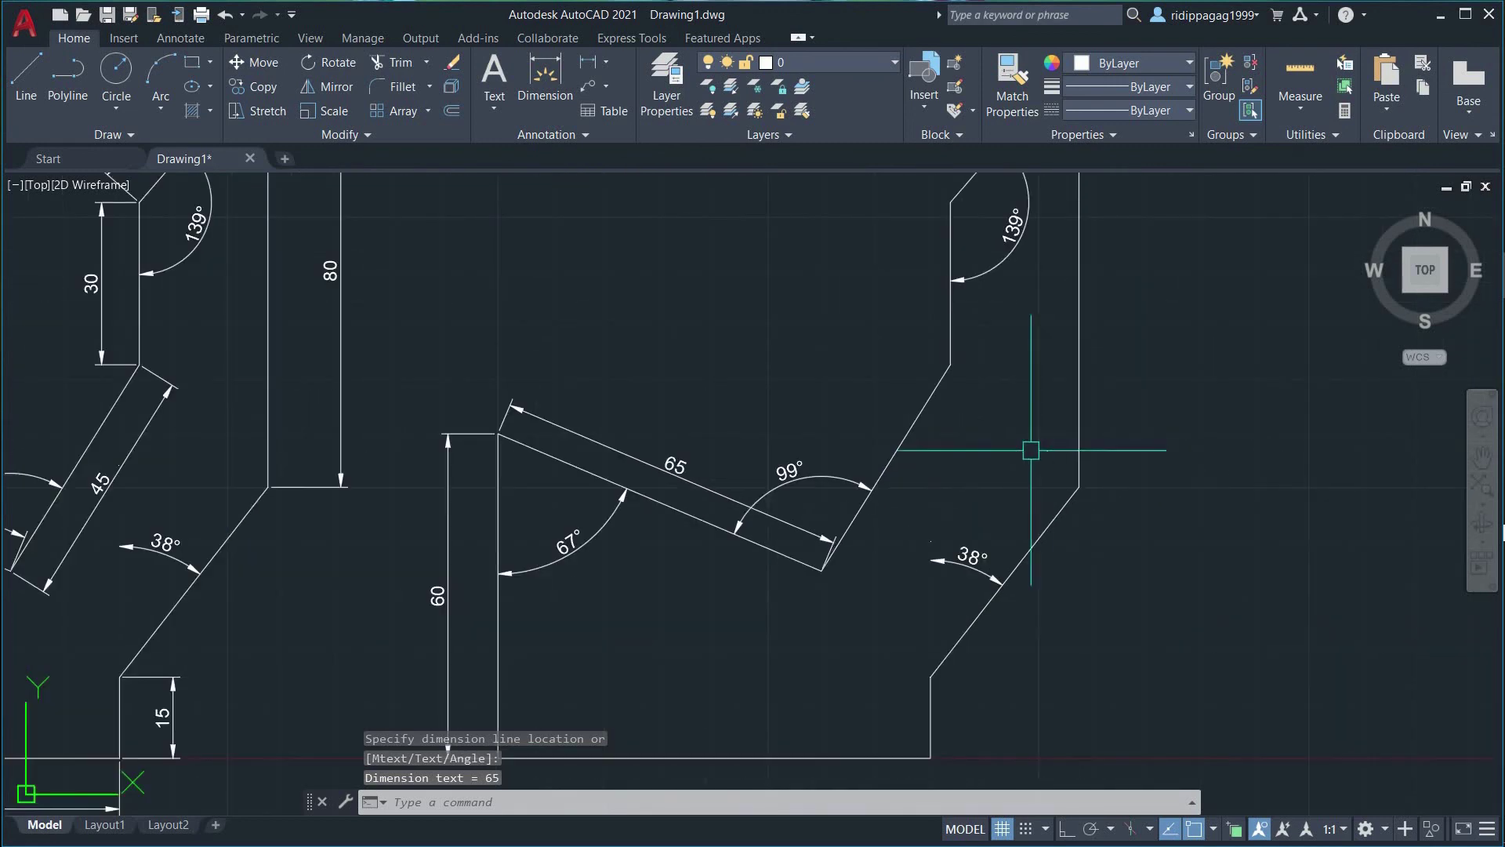
key(Return)
click(822, 568)
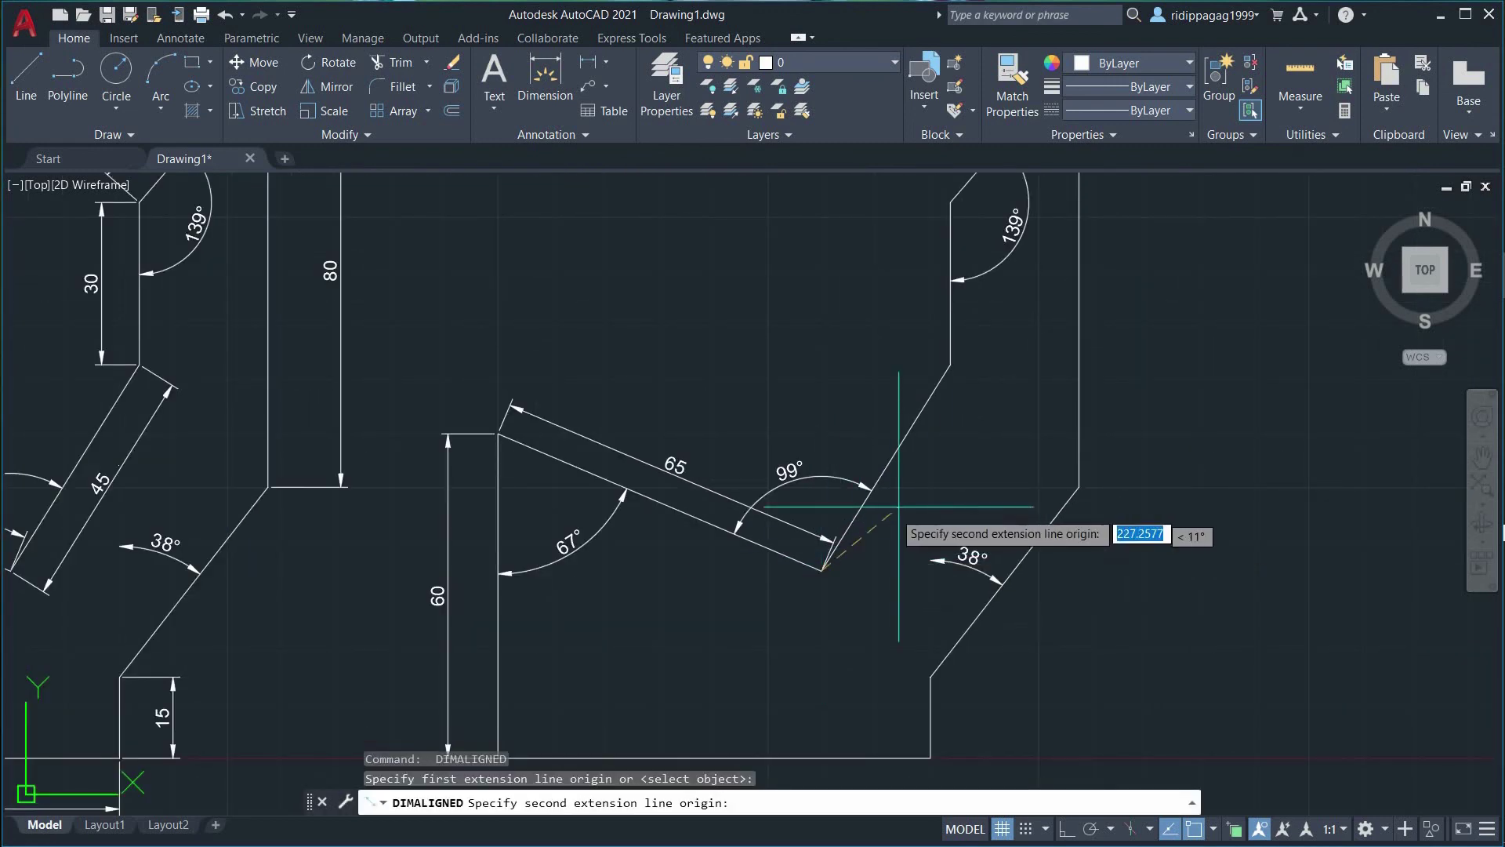
click(951, 364)
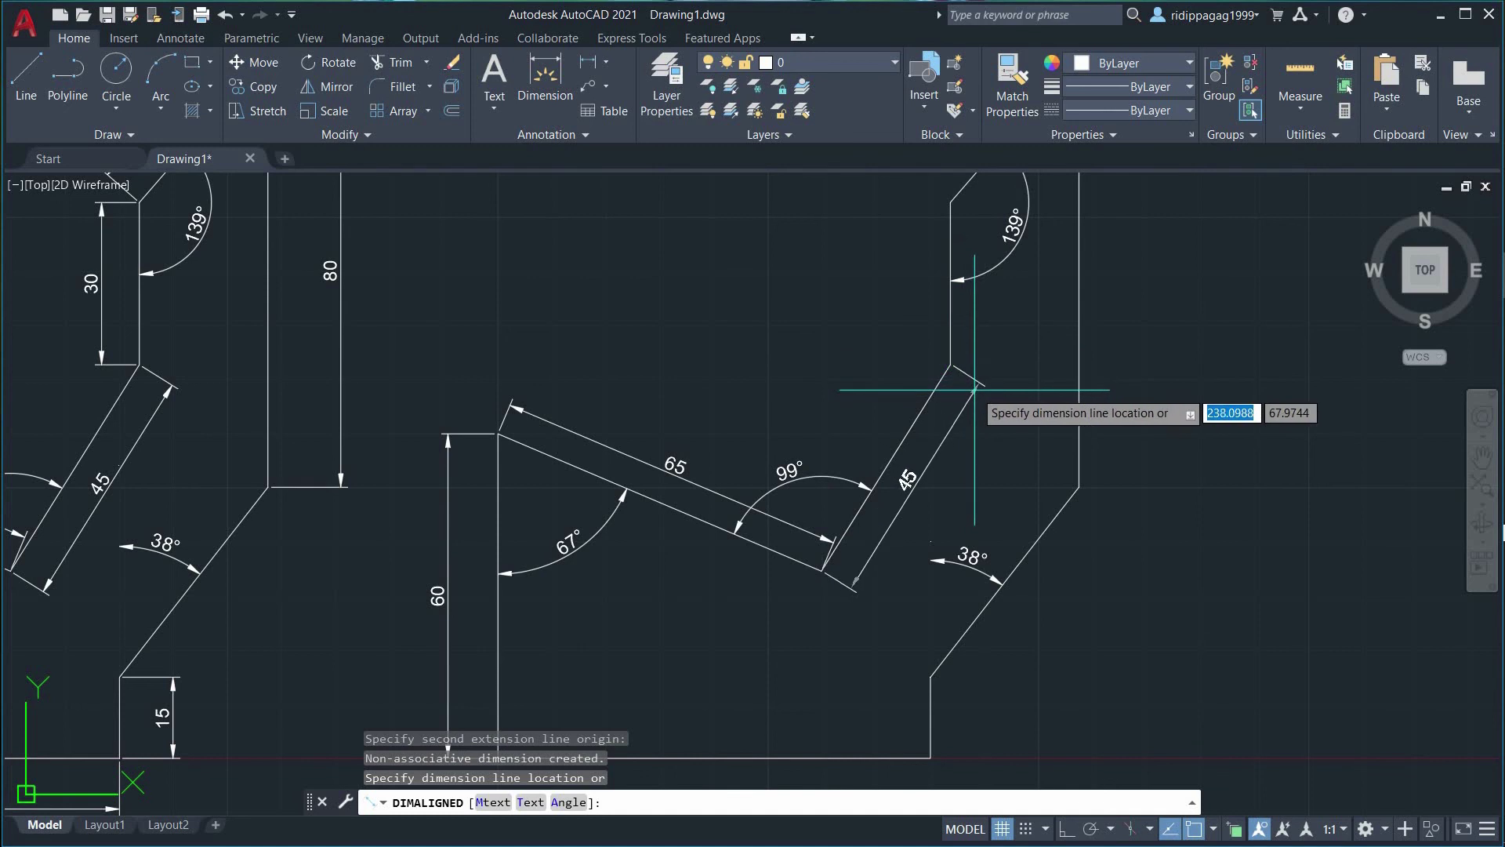
click(972, 387)
Add an aligned dimension for the new profile's inner vertical edge, placed outside the profile.
middle_drag(1129, 373, 1105, 554)
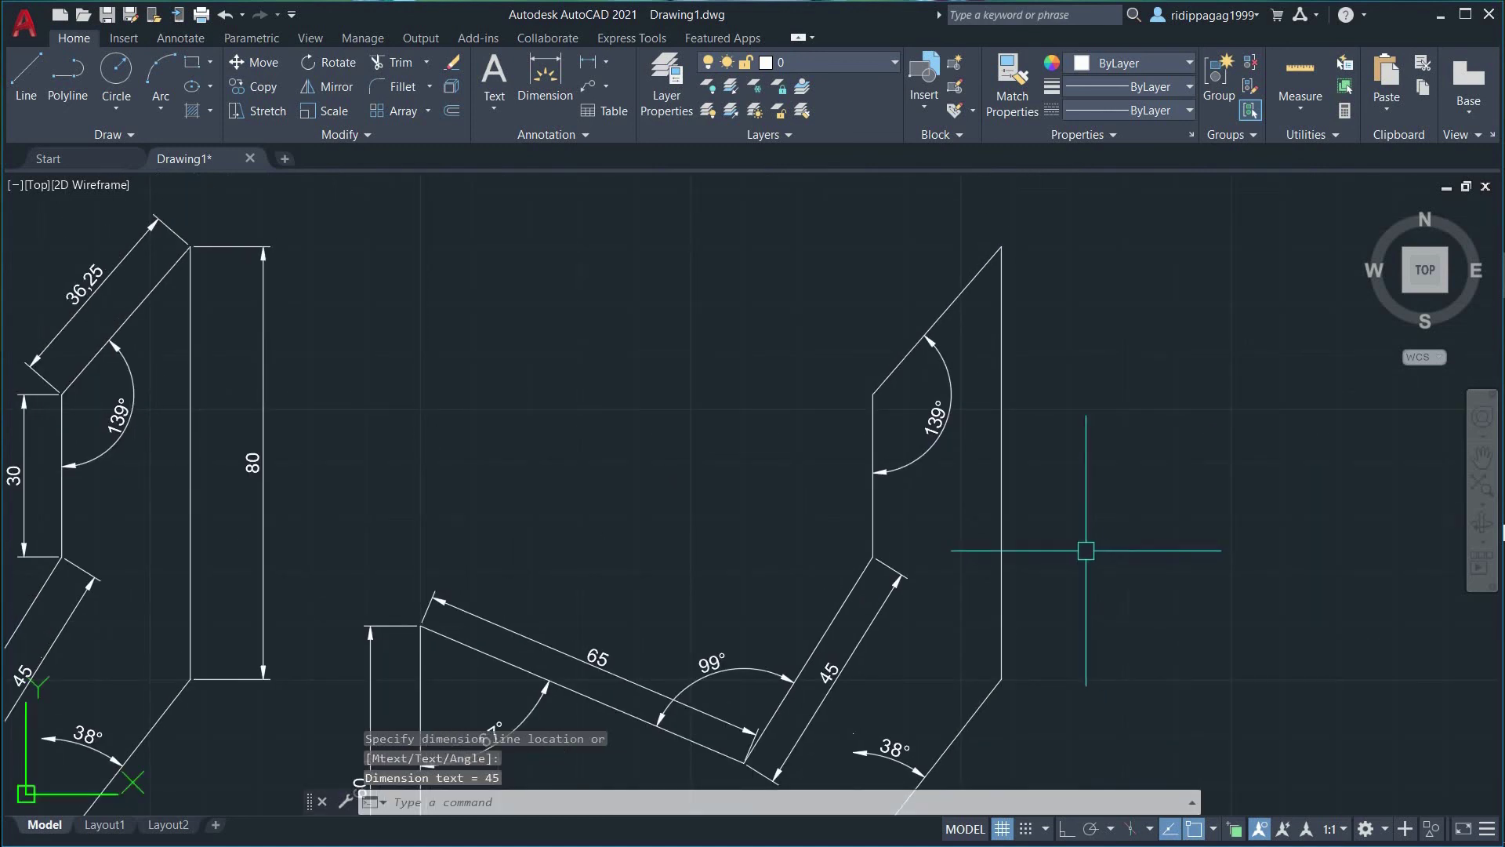
key(Return)
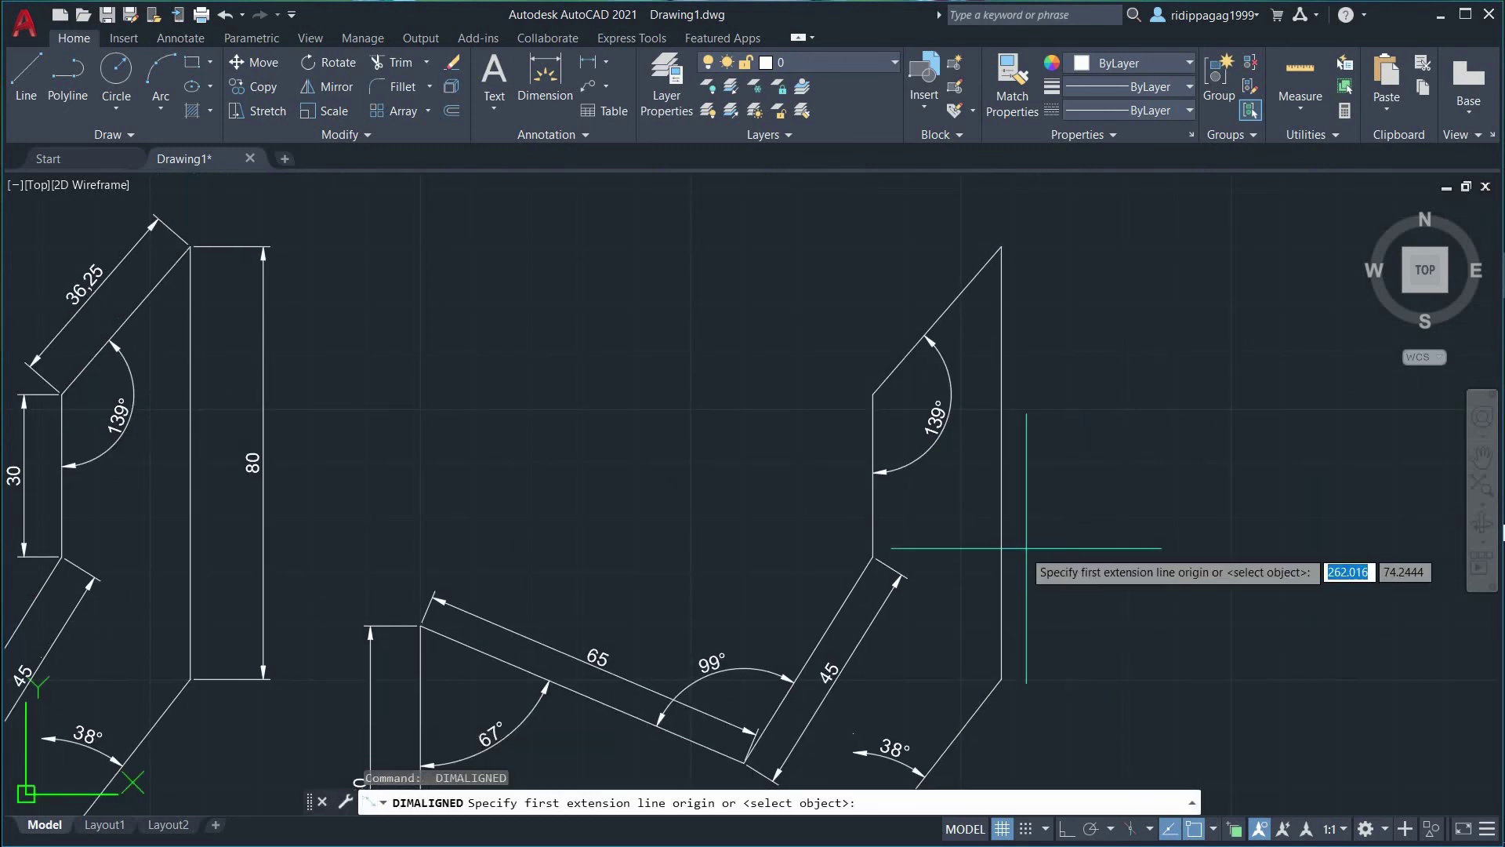
click(873, 557)
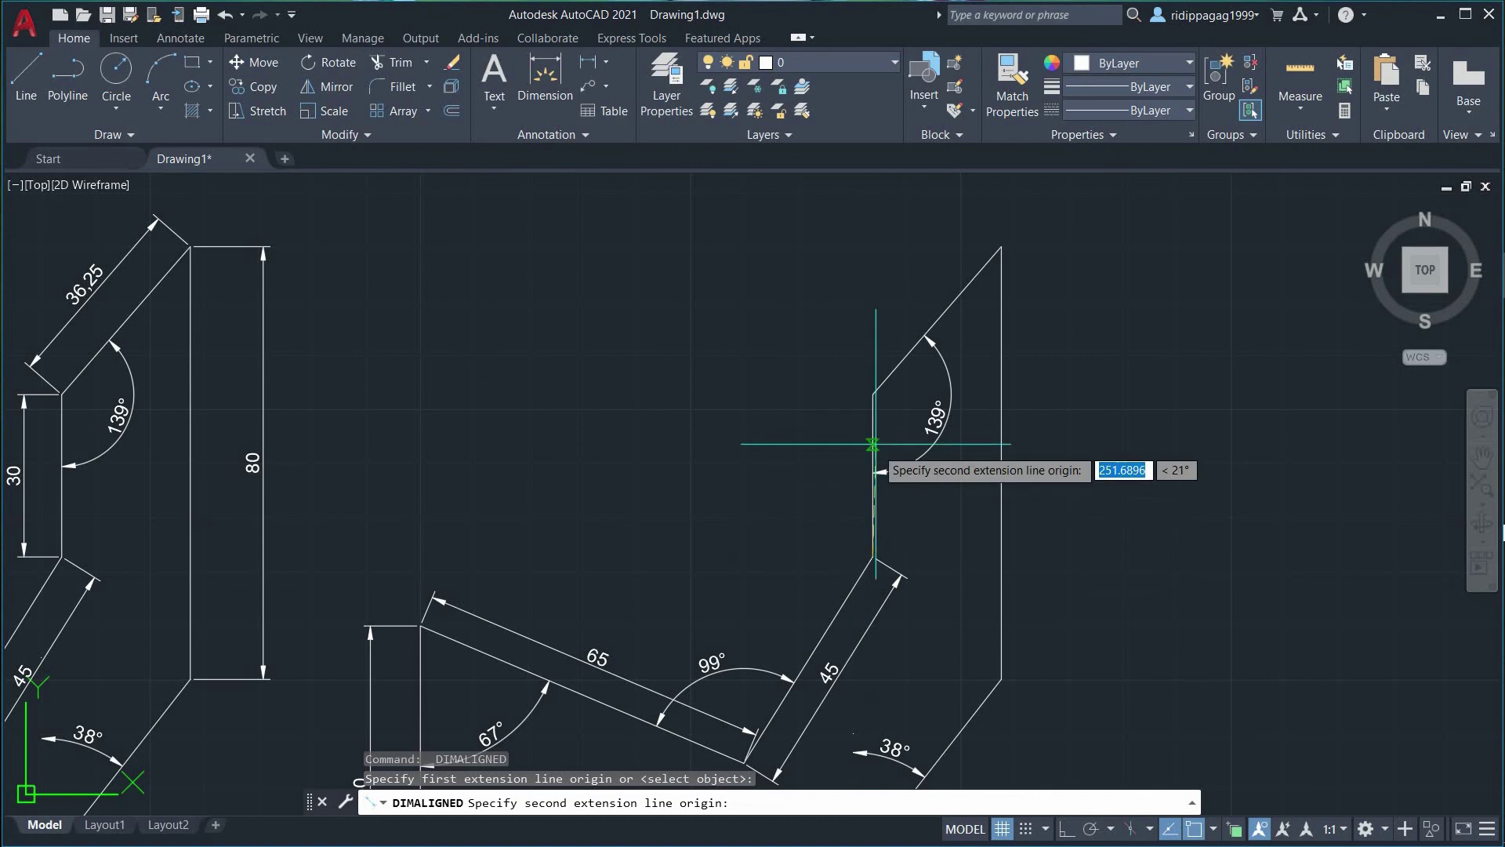
click(873, 393)
click(841, 400)
Add an aligned dimension for the new profile's topmost sloping edge, placed outside the profile.
key(Return)
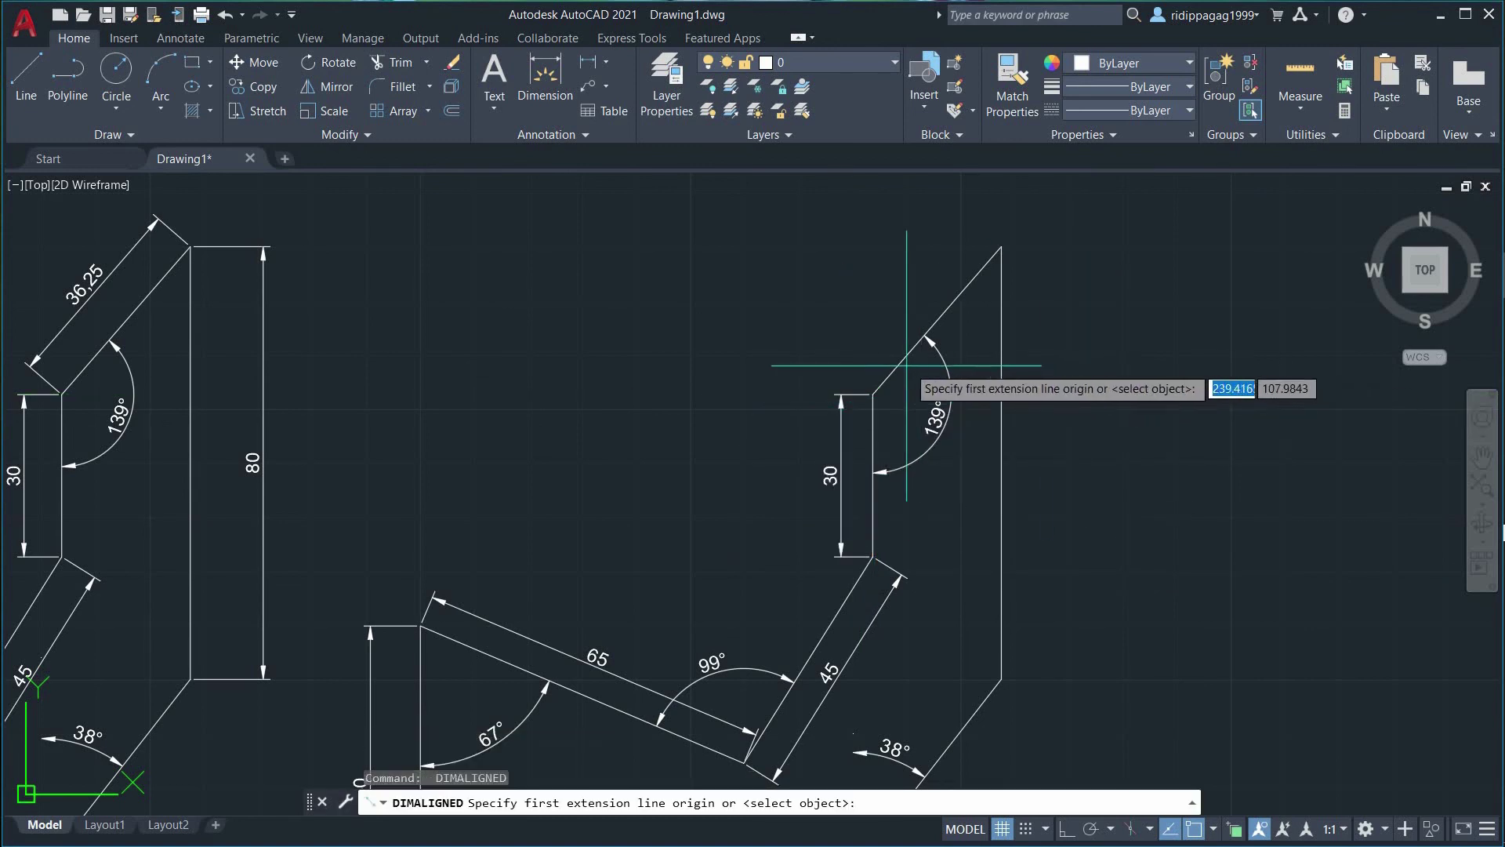
click(872, 392)
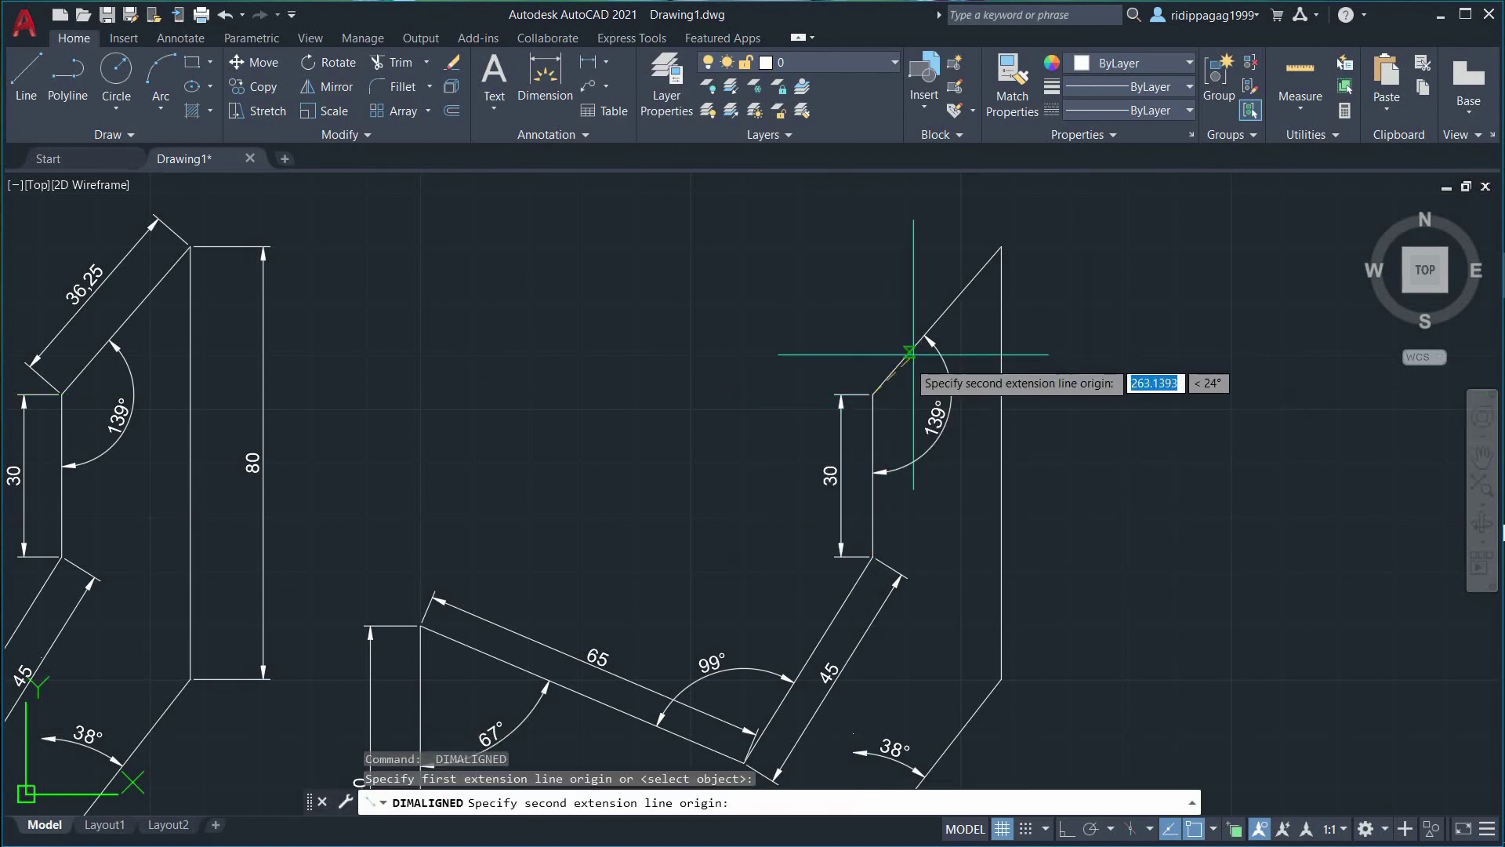
click(1001, 248)
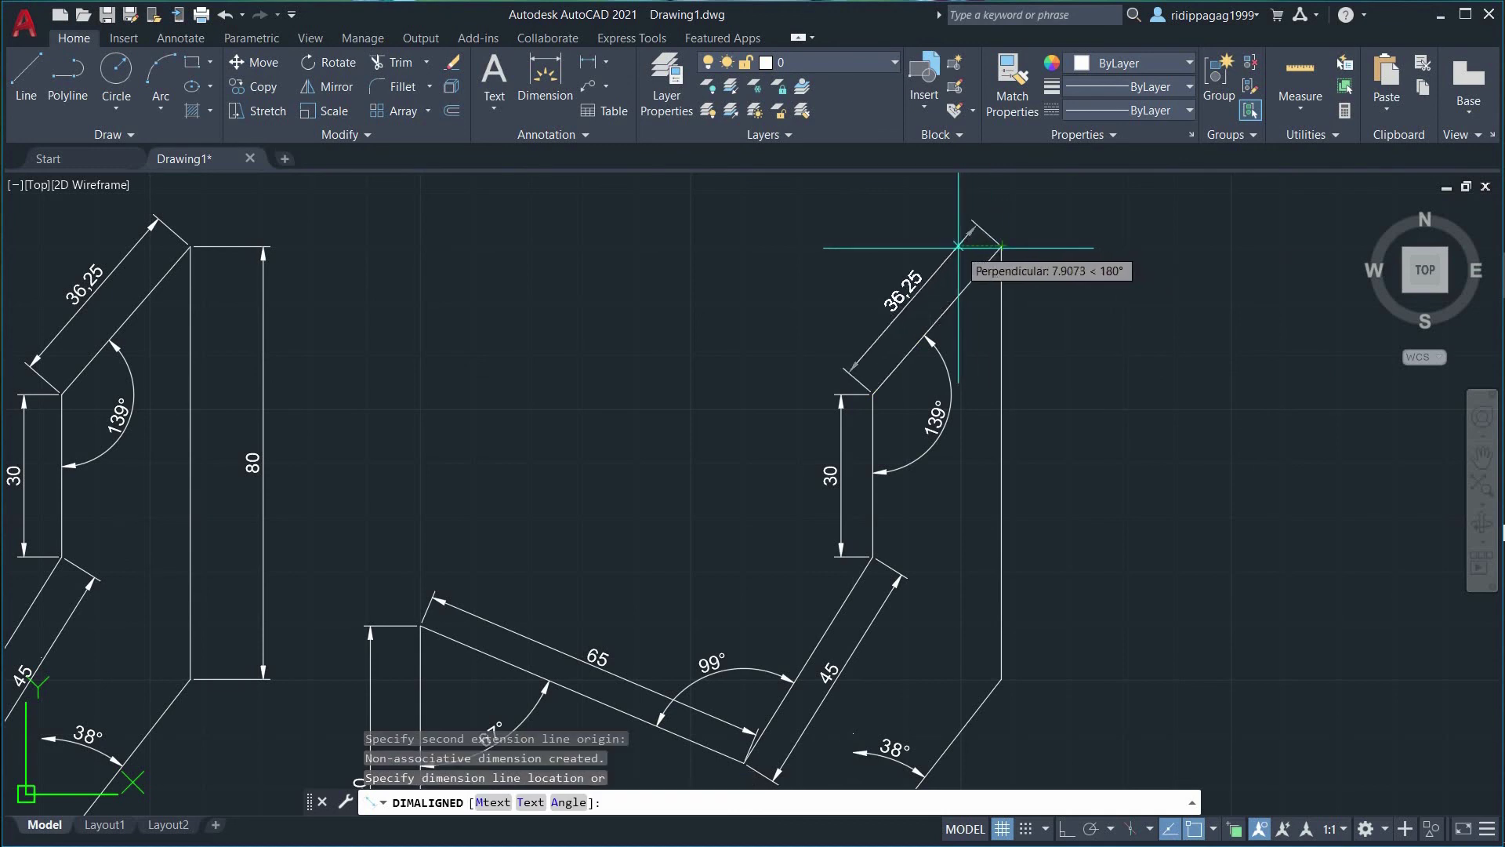
click(958, 247)
Add an aligned dimension for the new profile's long vertical edge running down from its peak, placed outside the profile.
key(Return)
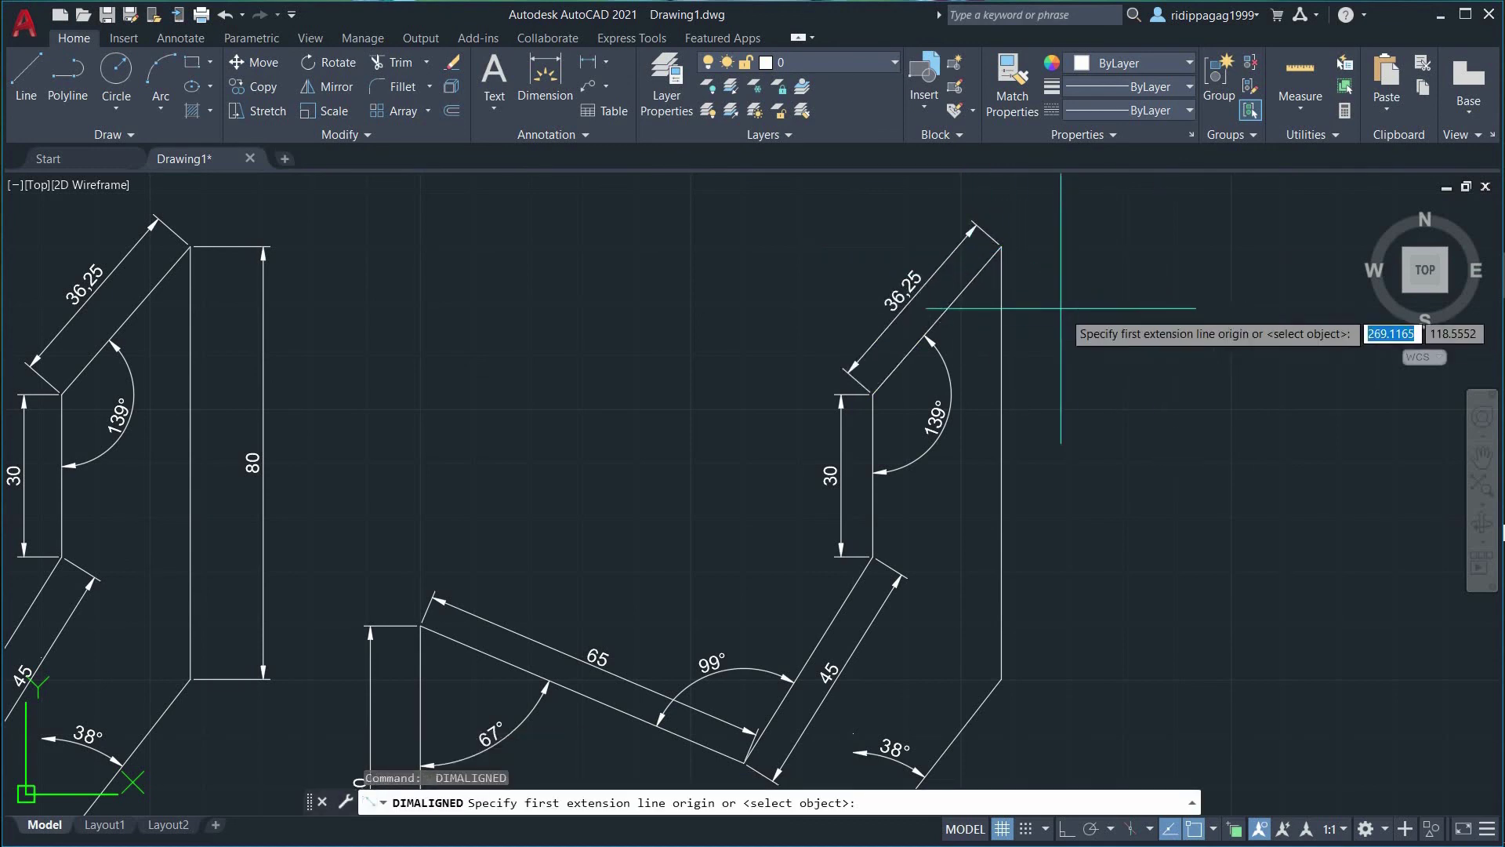
click(1001, 248)
middle_drag(1112, 607, 1145, 421)
click(1037, 490)
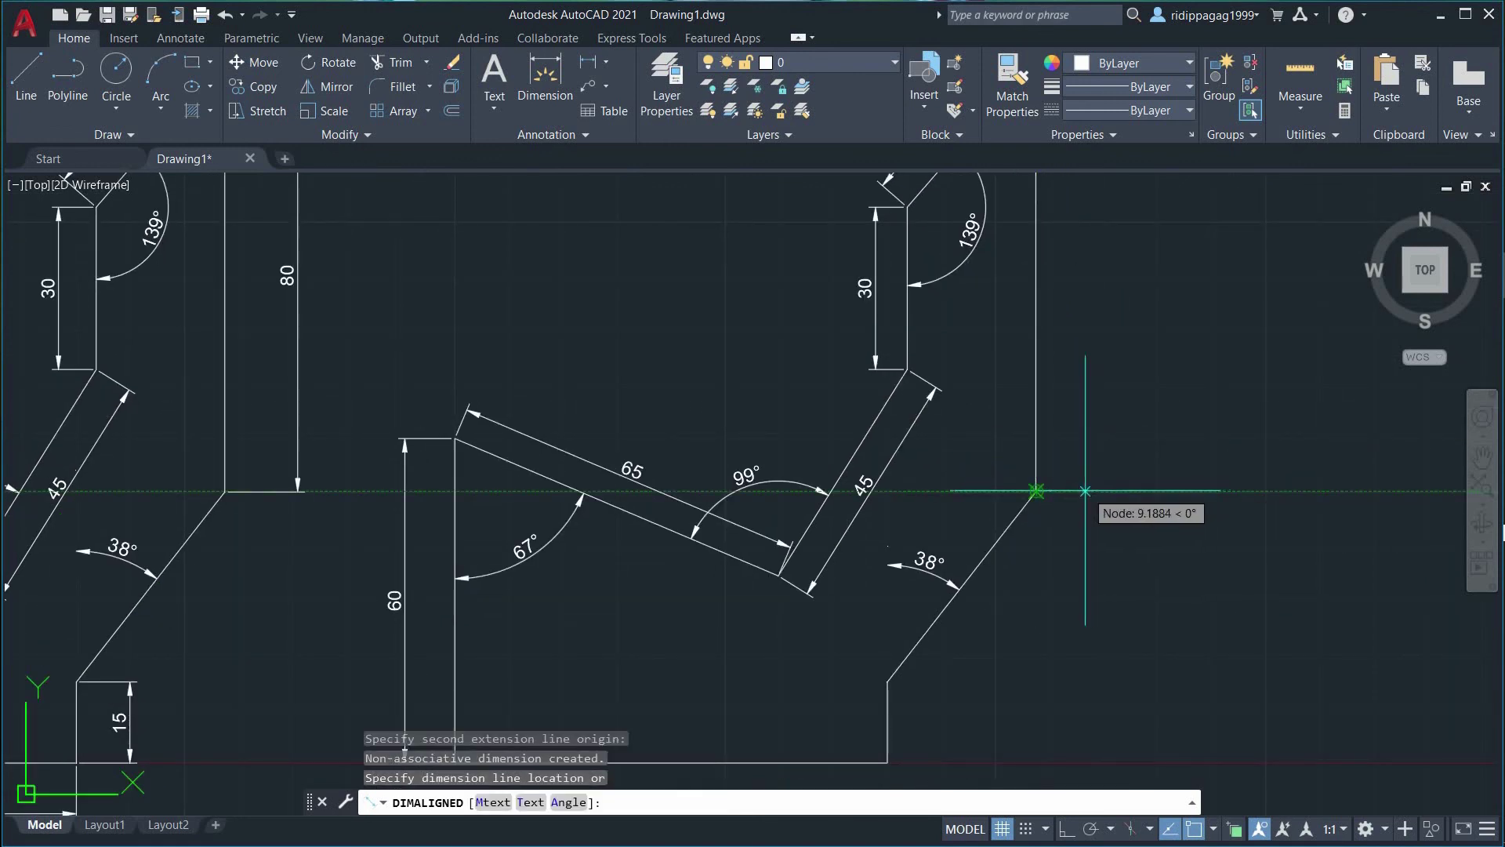
click(1080, 491)
Add an aligned dimension for the new profile's base edge, placed below the profile.
scroll(1113, 541, down, 2)
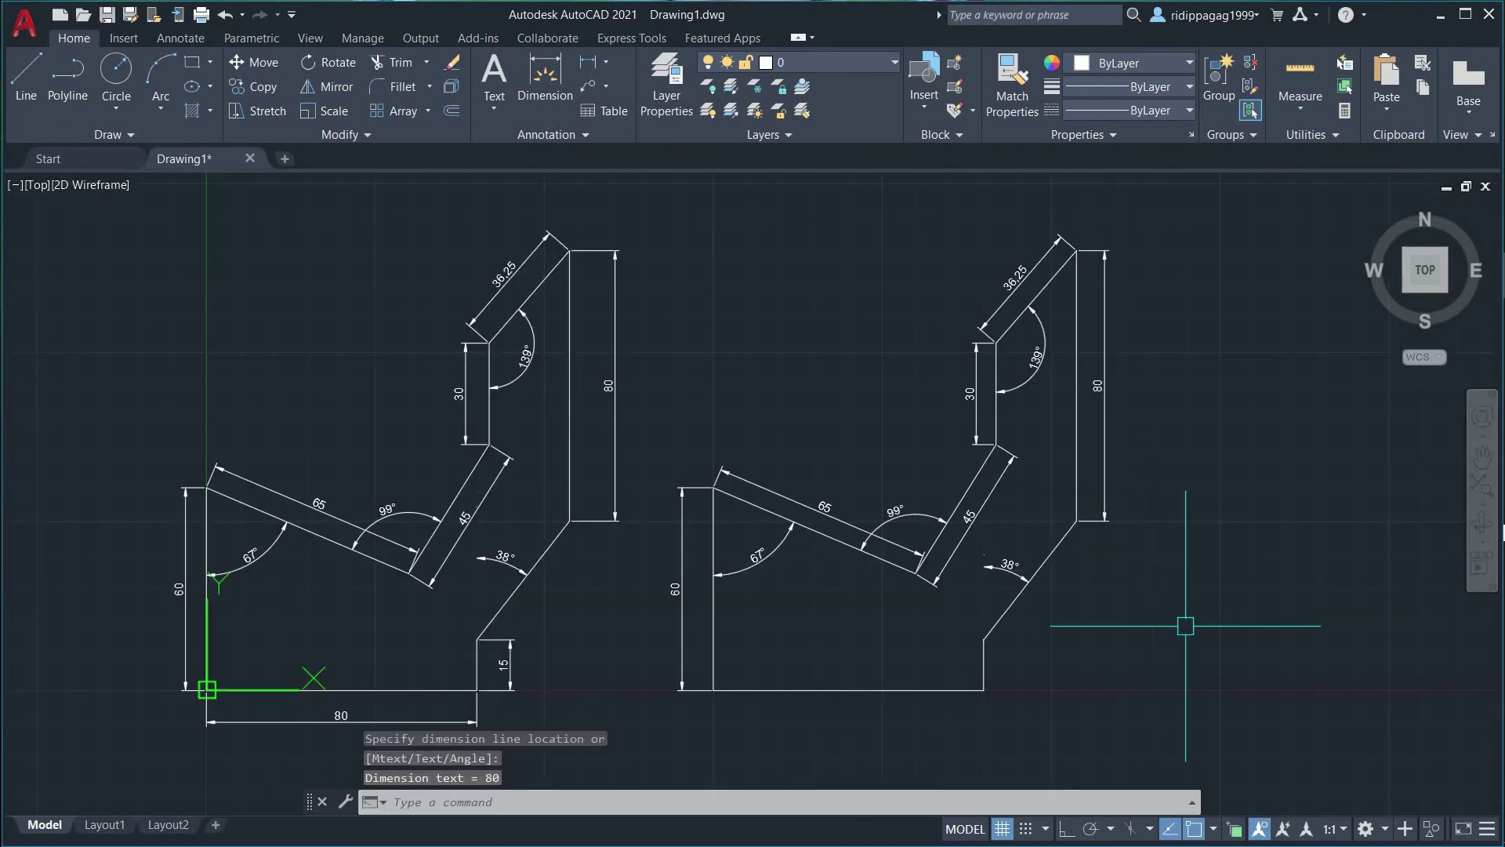
key(Return)
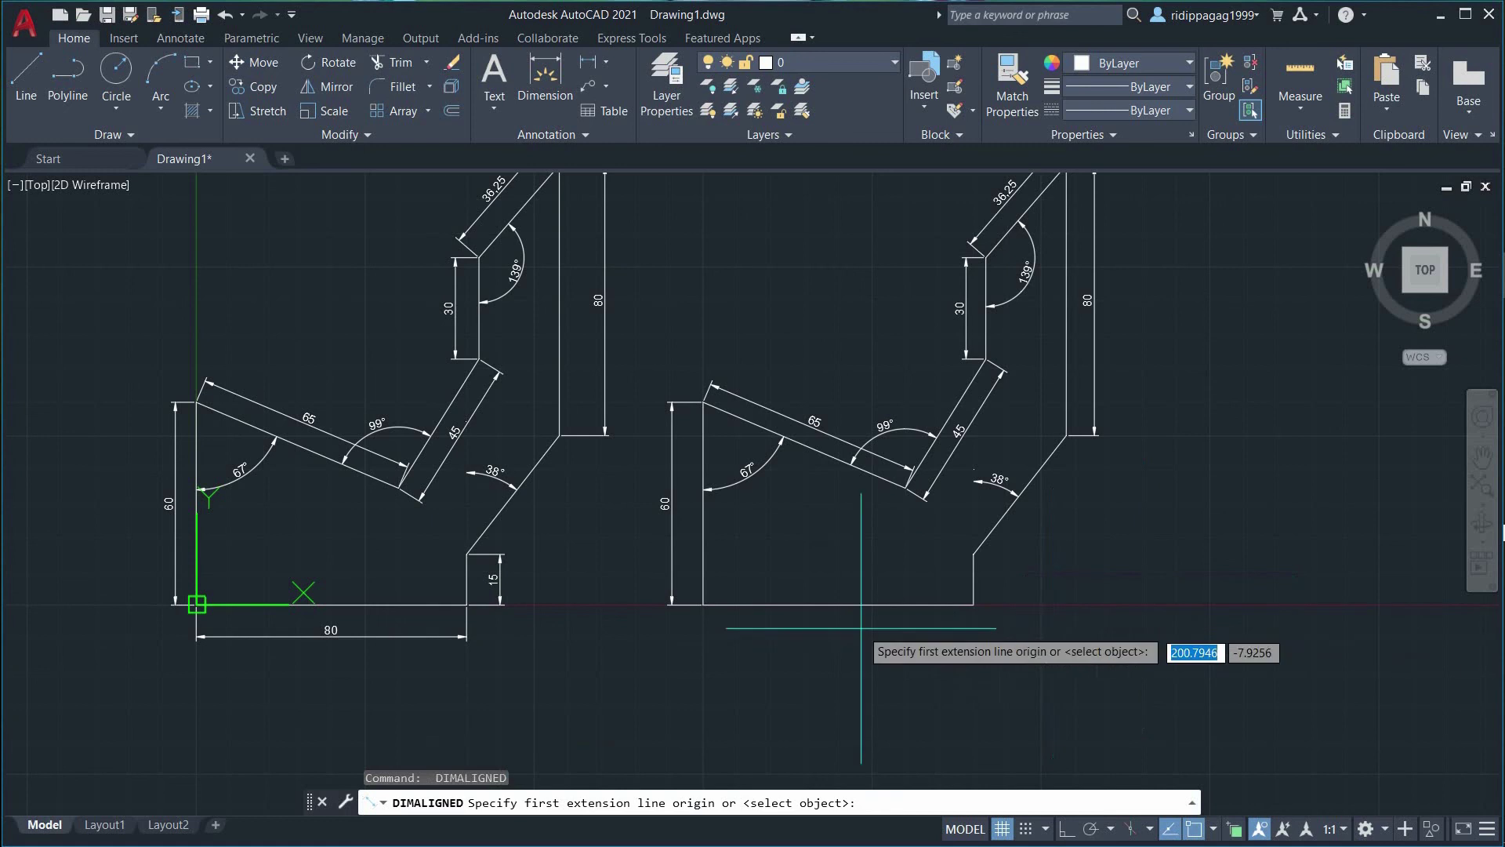
click(703, 604)
click(973, 605)
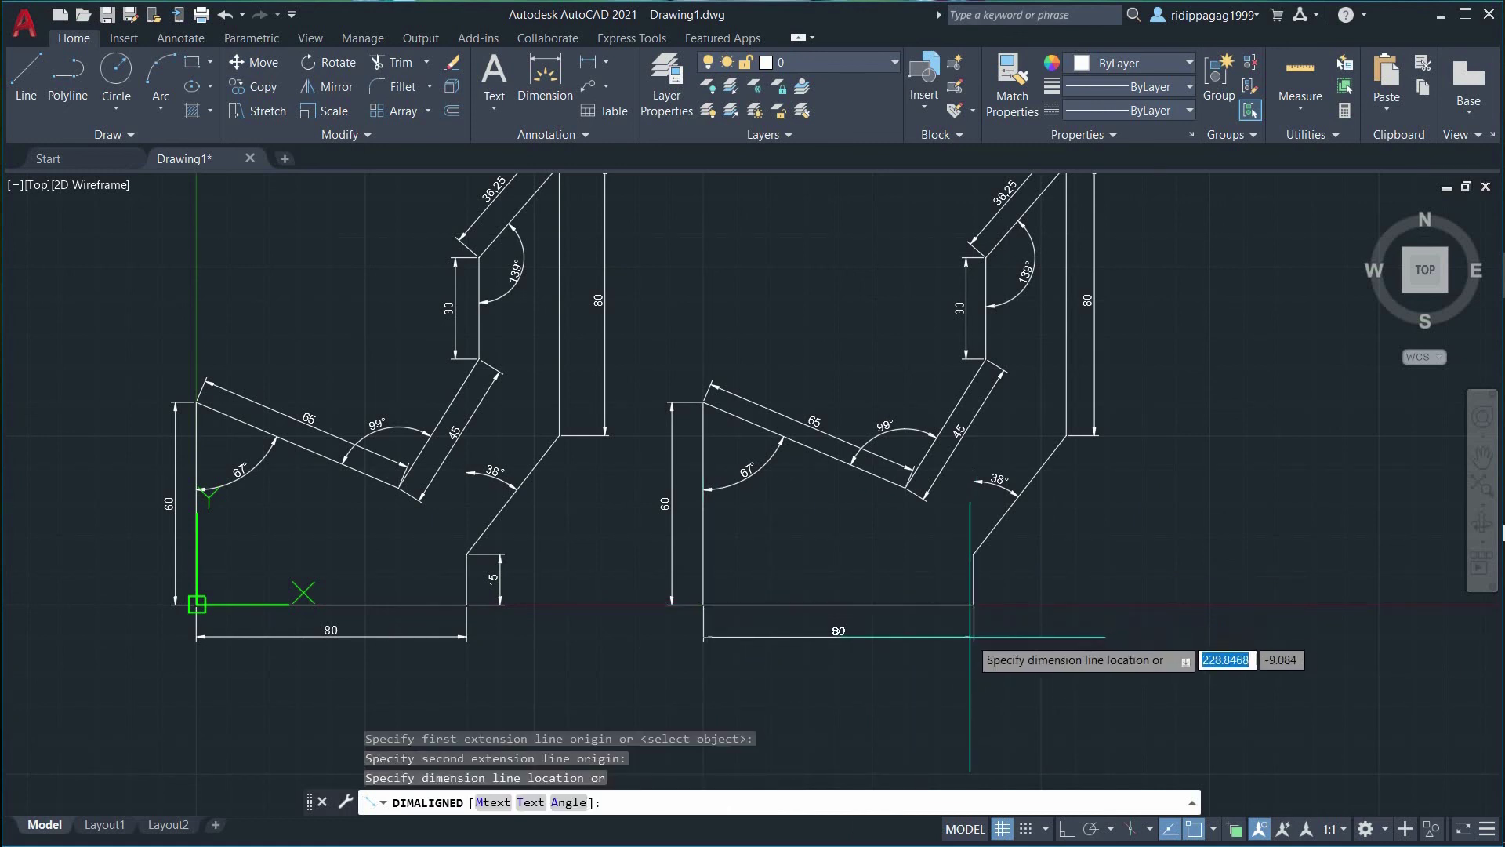
Add an aligned dimension for the new profile's short vertical edge rising from the base below the 38° slope, placed outside the profile.
key(Return)
click(973, 605)
click(973, 554)
scroll(1012, 570, up, 3)
mouse_move(1011, 570)
middle_down()
mouse_move(893, 376)
mouse_move(768, 465)
middle_up()
middle_drag(876, 459, 828, 526)
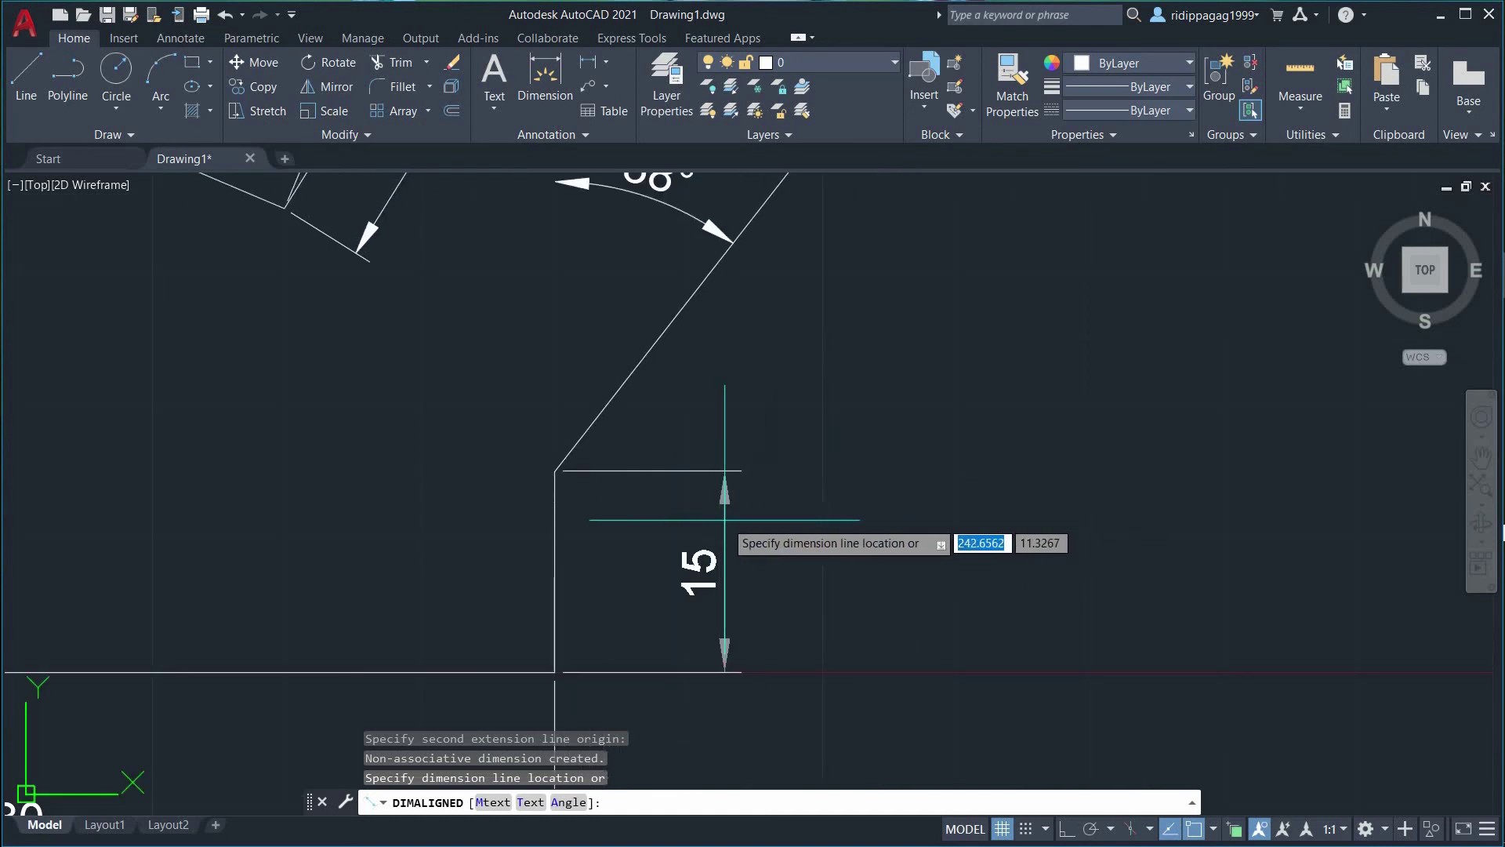
scroll(706, 519, down, 5)
scroll(733, 533, up, 2)
scroll(736, 512, up, 2)
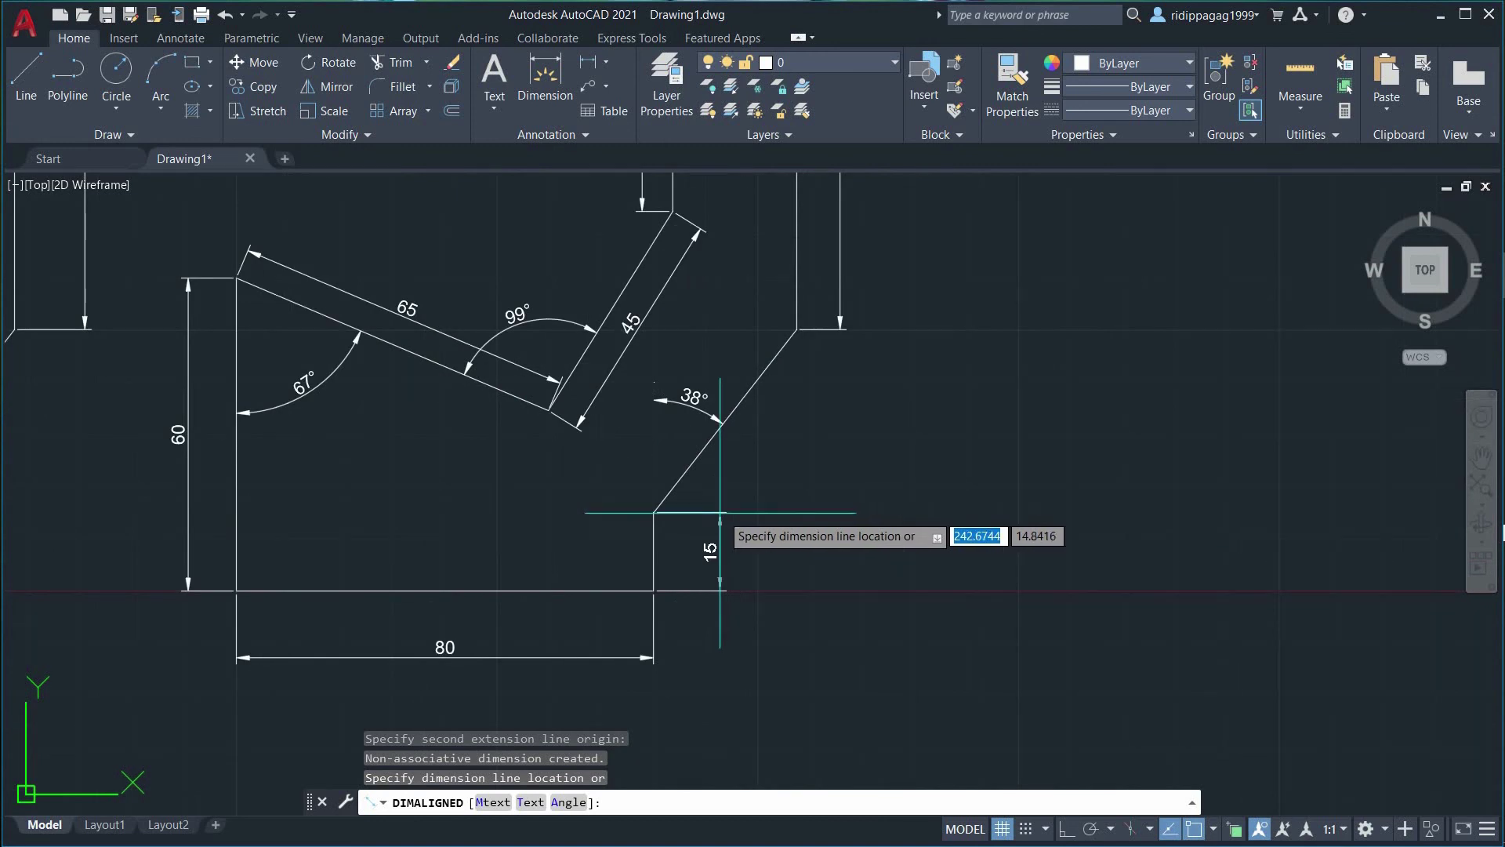
click(697, 515)
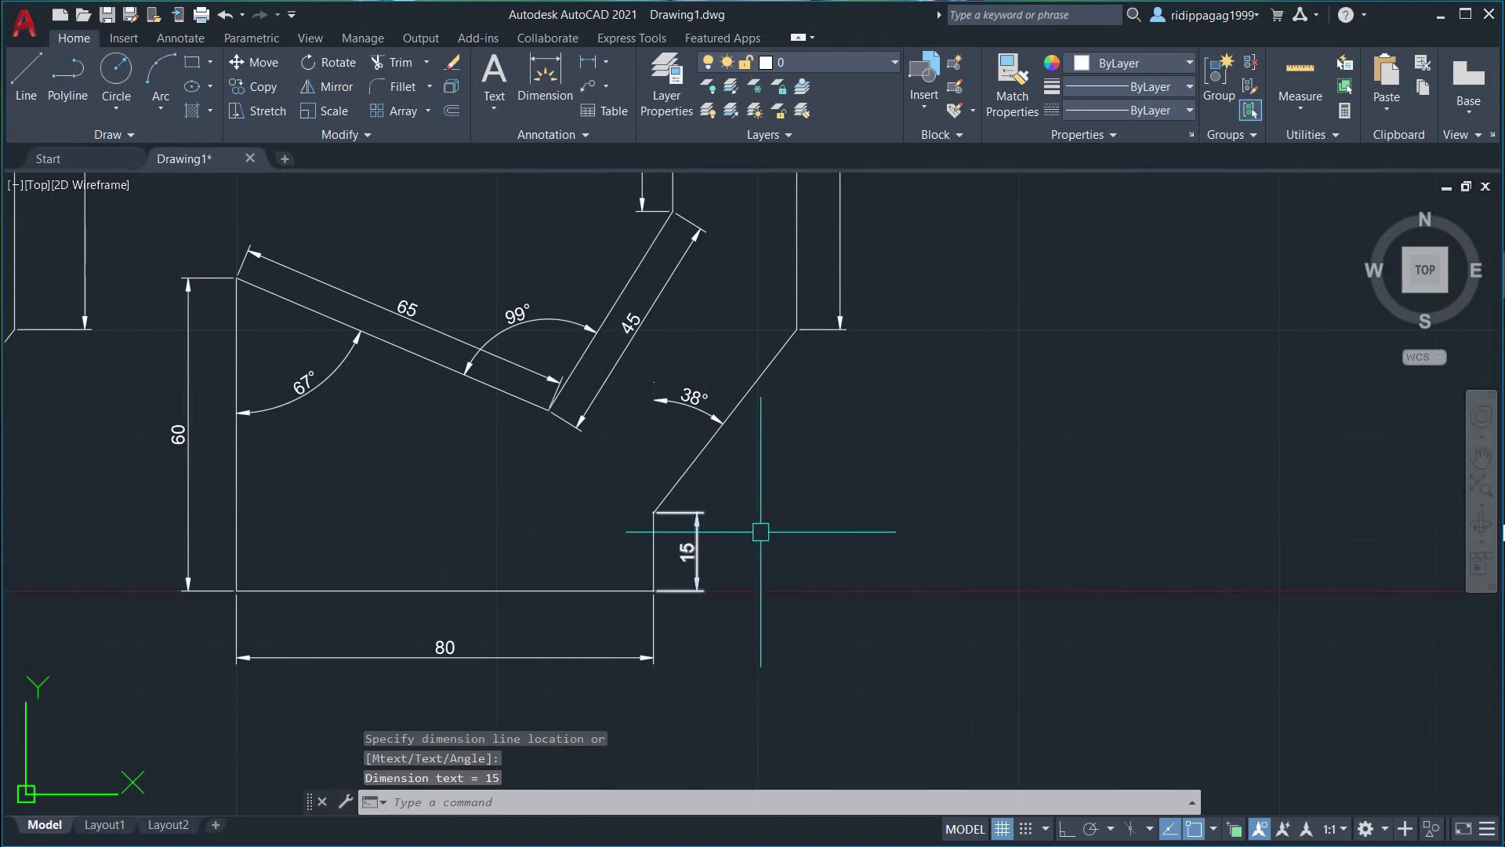
Compare the new profile's lengths and angles with the dimensions of the reference profile.
middle_drag(877, 538, 1278, 629)
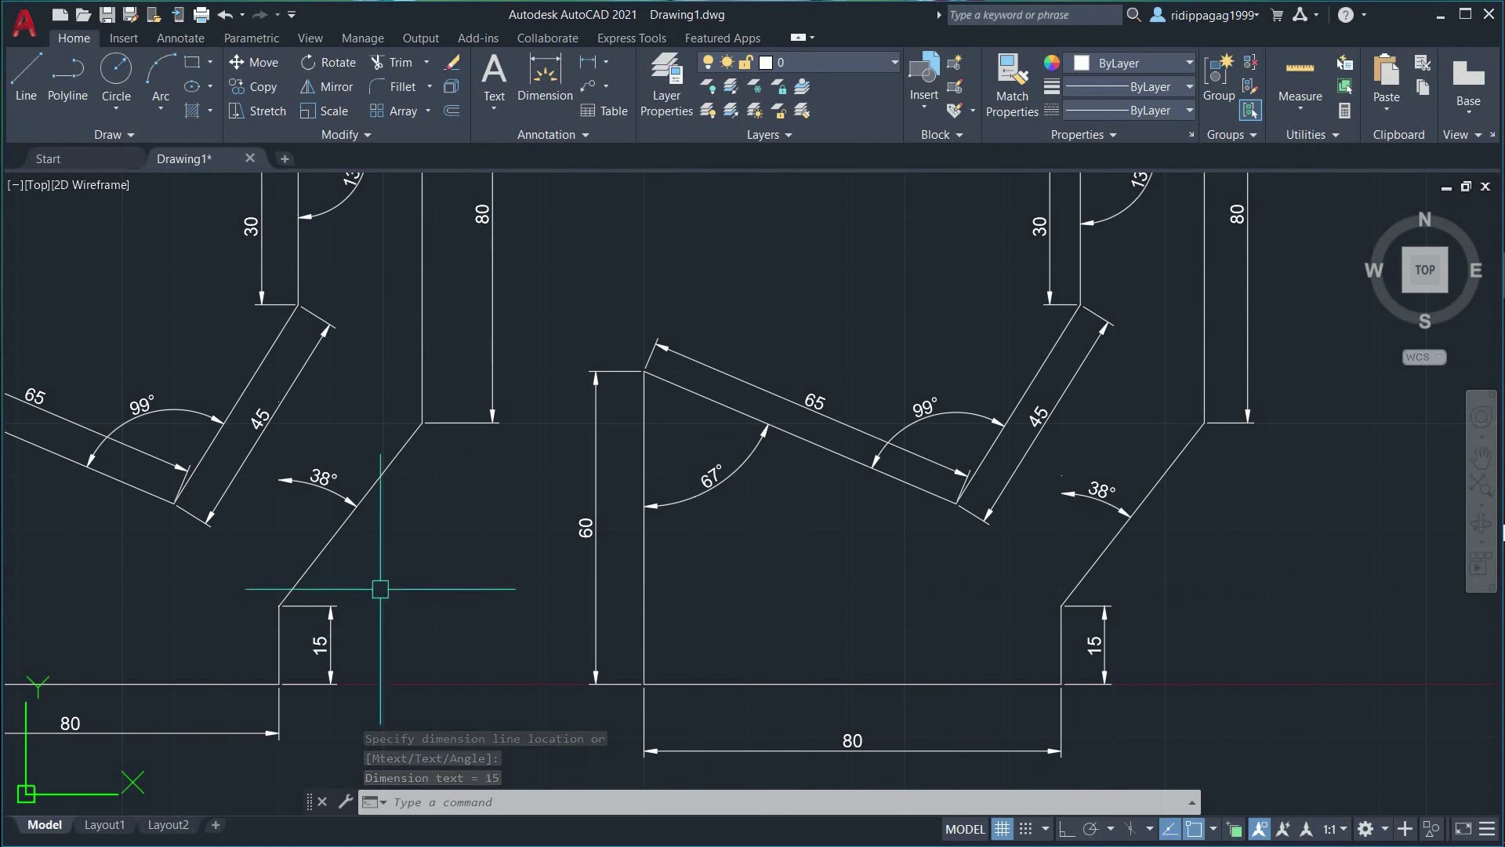
scroll(380, 589, up, 4)
scroll(666, 549, down, 3)
scroll(1215, 572, down, 4)
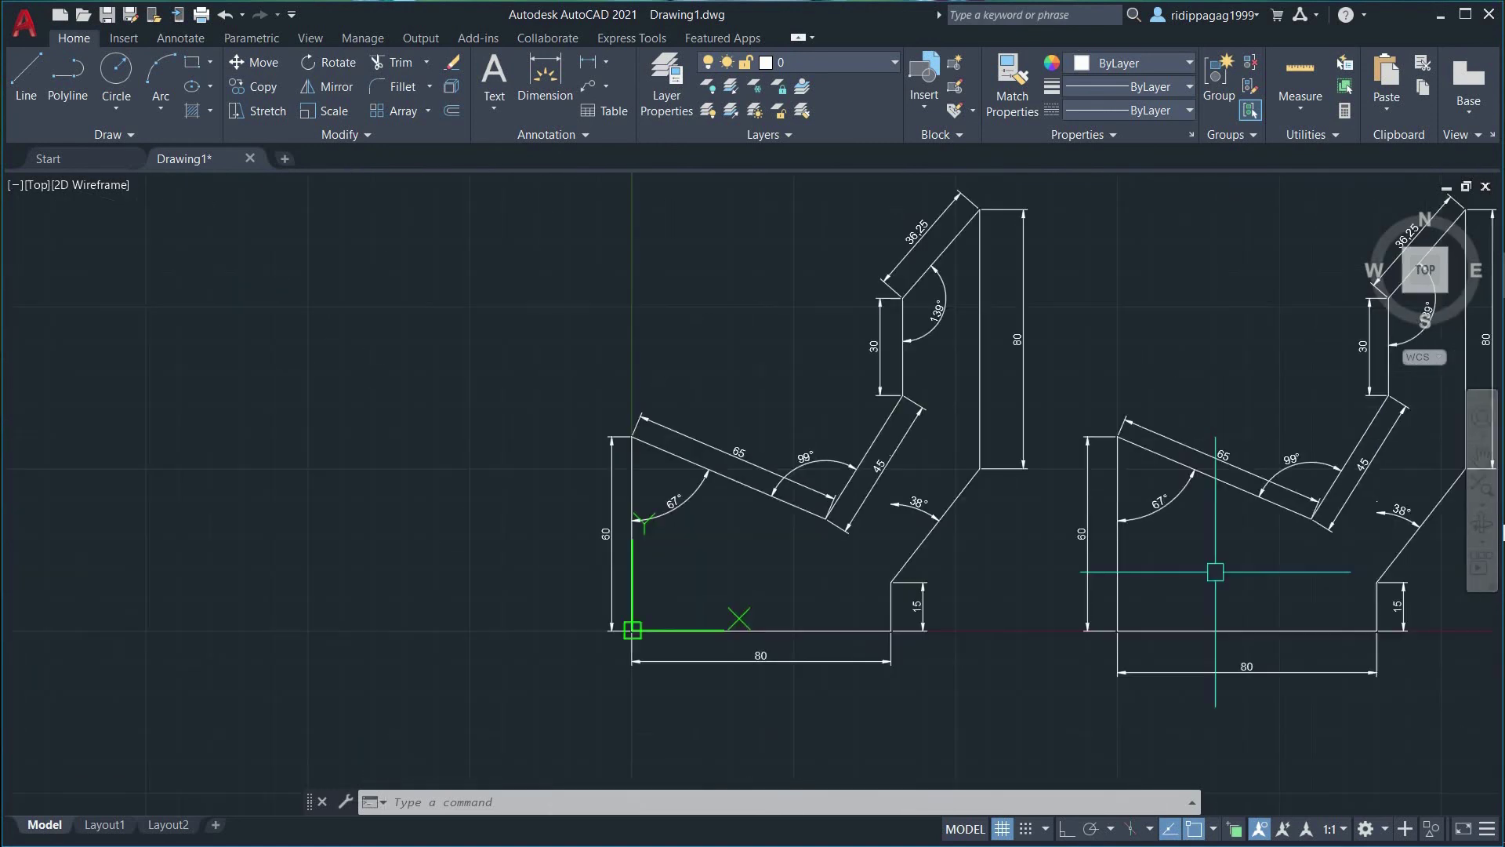
middle_drag(1304, 562, 838, 544)
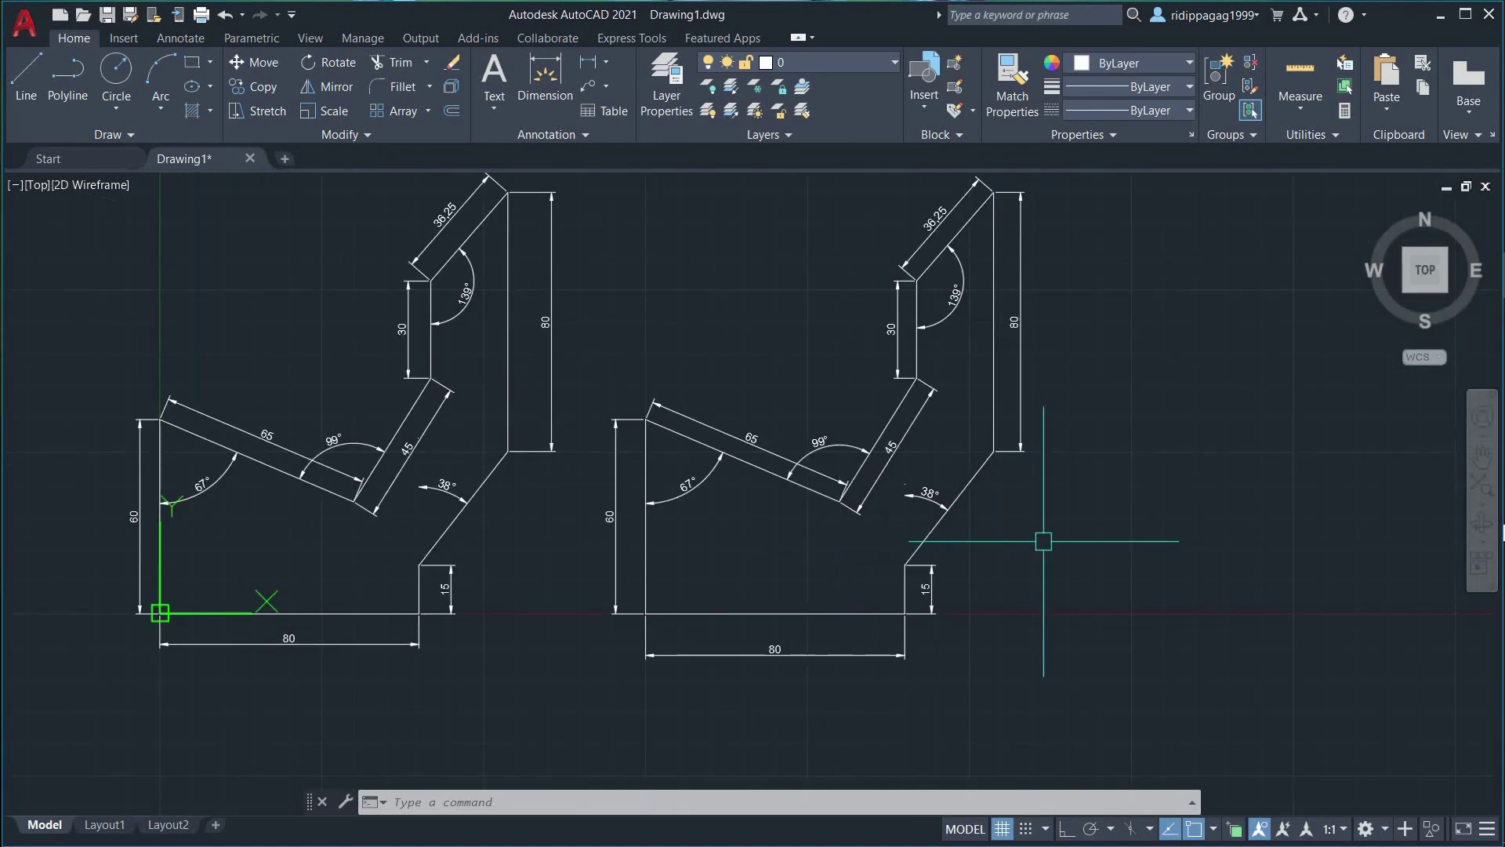
scroll(1018, 548, up, 2)
scroll(1018, 548, down, 2)
mouse_move(1044, 550)
middle_down()
mouse_move(1088, 533)
mouse_move(1073, 531)
mouse_move(1091, 561)
middle_up()
scroll(1074, 521, up, 2)
scroll(1108, 550, down, 2)
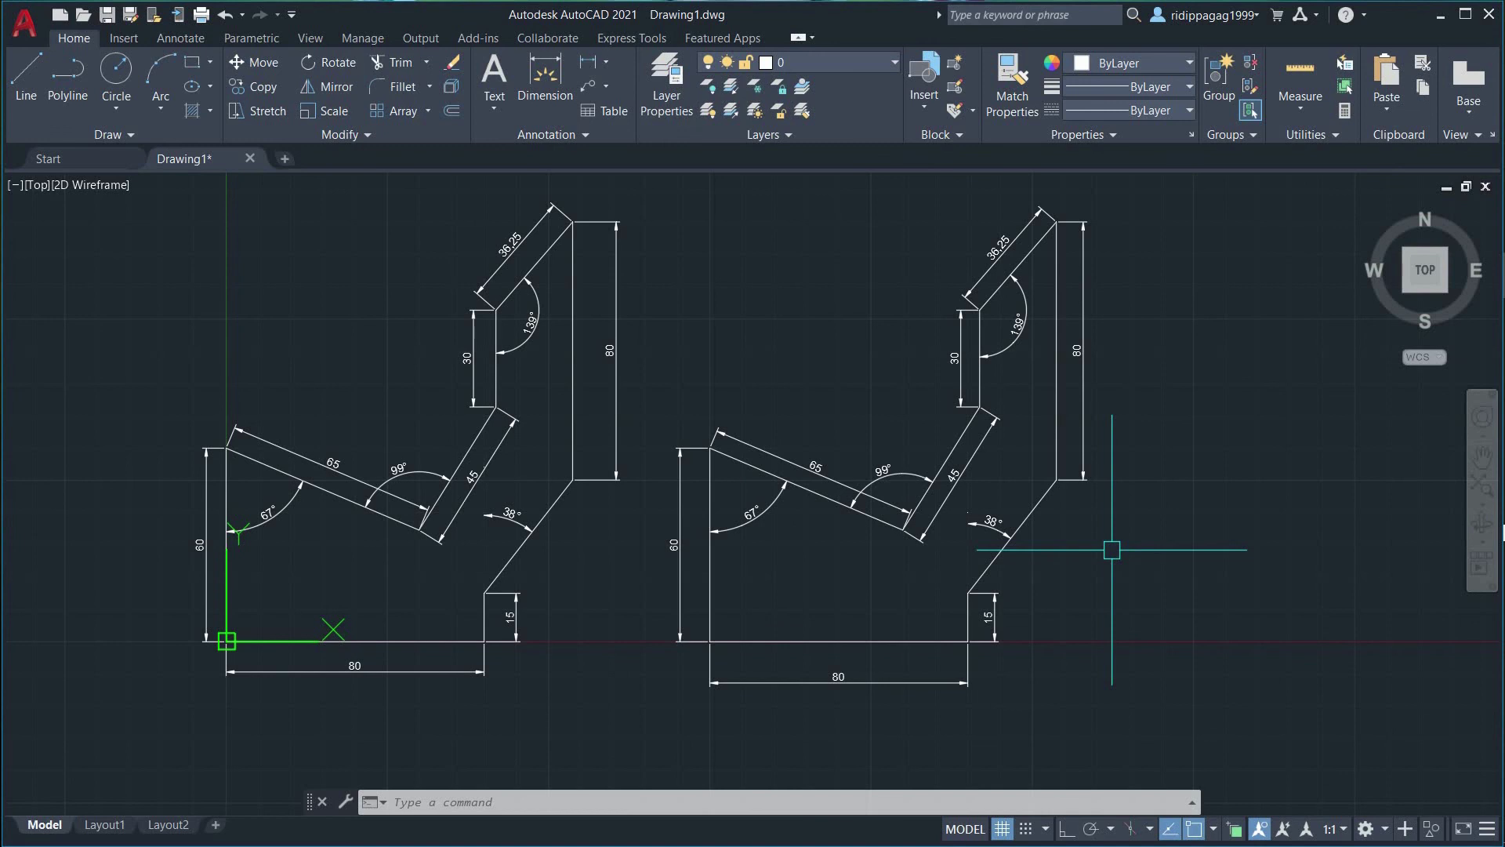